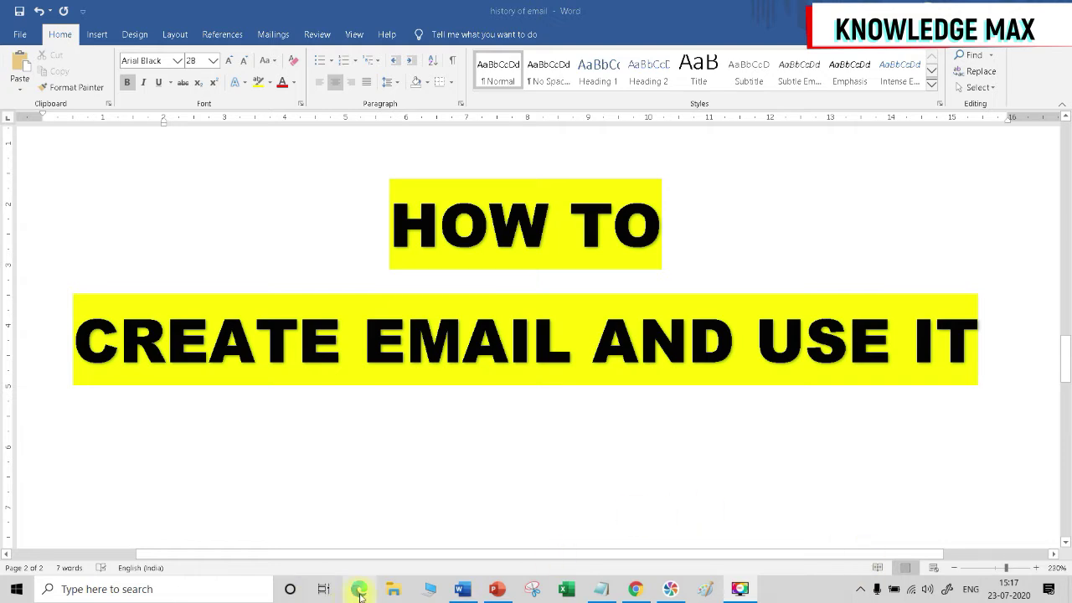
Switch from the Word 'HOW TO CREATE EMAIL AND USE IT' page to Microsoft Edge.
left_click(358, 591)
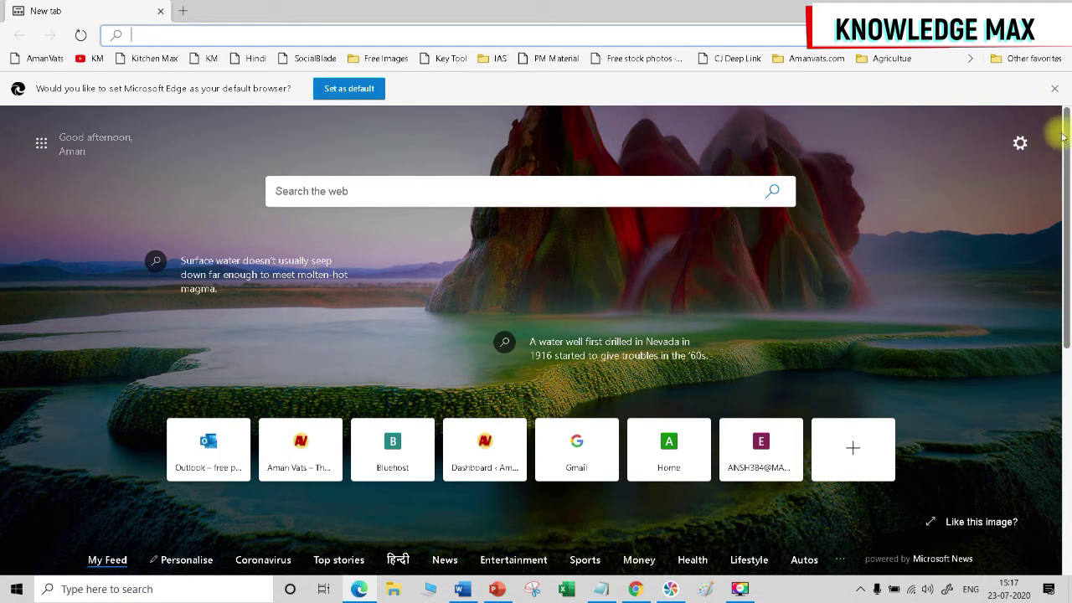
Dismiss Edge's set-as-default prompt and bring up the Notepad list of email providers.
left_click(1054, 88)
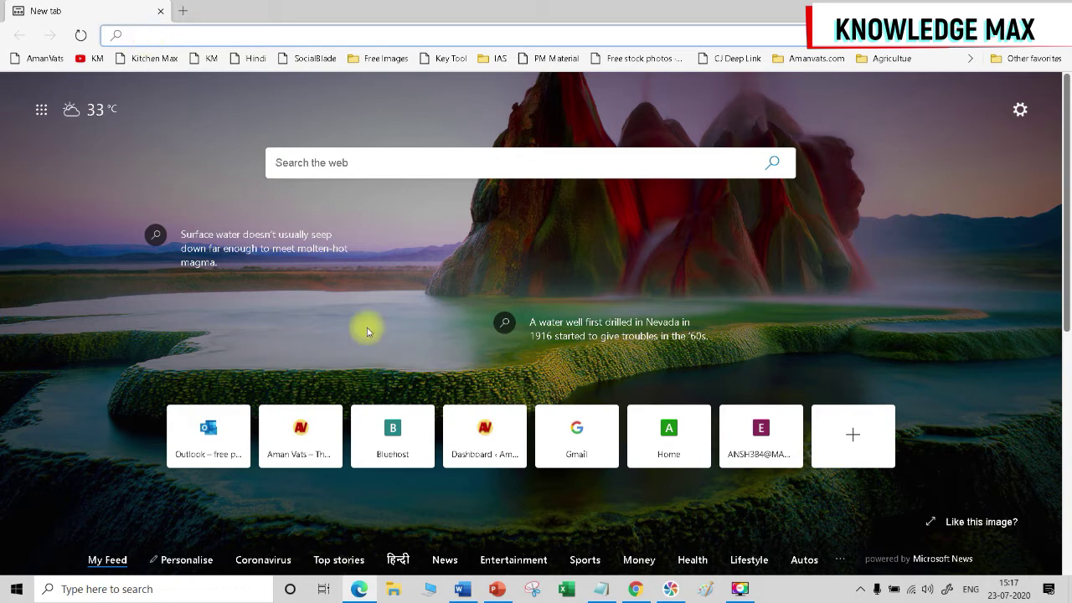
left_click(601, 589)
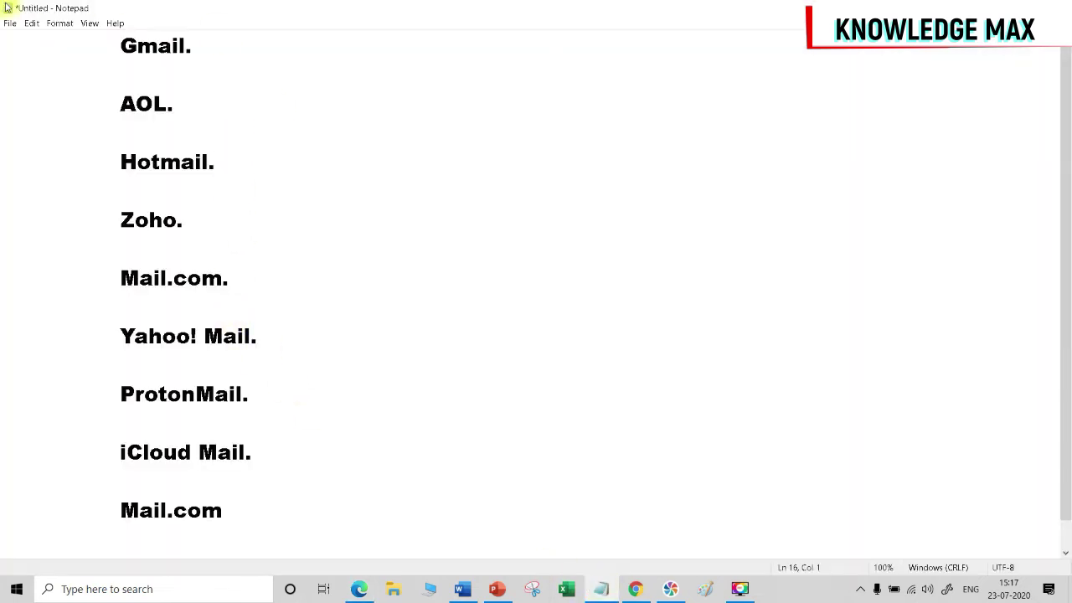
Highlight Gmail, AOL, Hotmail, Zoho, Mail.com, Yahoo! Mail, ProtonMail and iCloud Mail in turn.
left_click_drag(118, 45, 227, 44)
left_click_drag(106, 104, 221, 103)
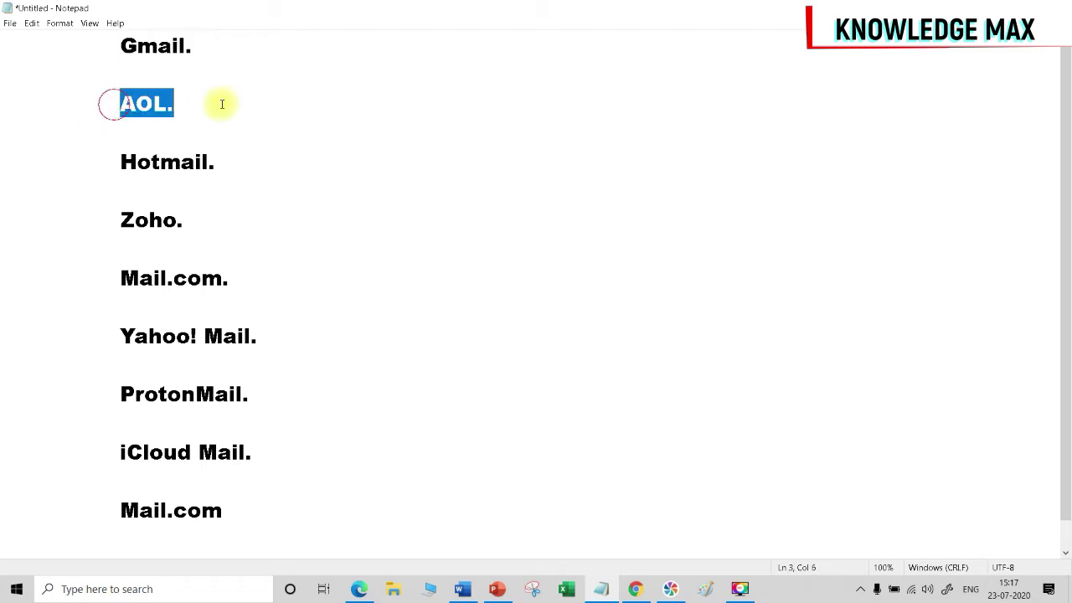
left_click_drag(109, 161, 249, 162)
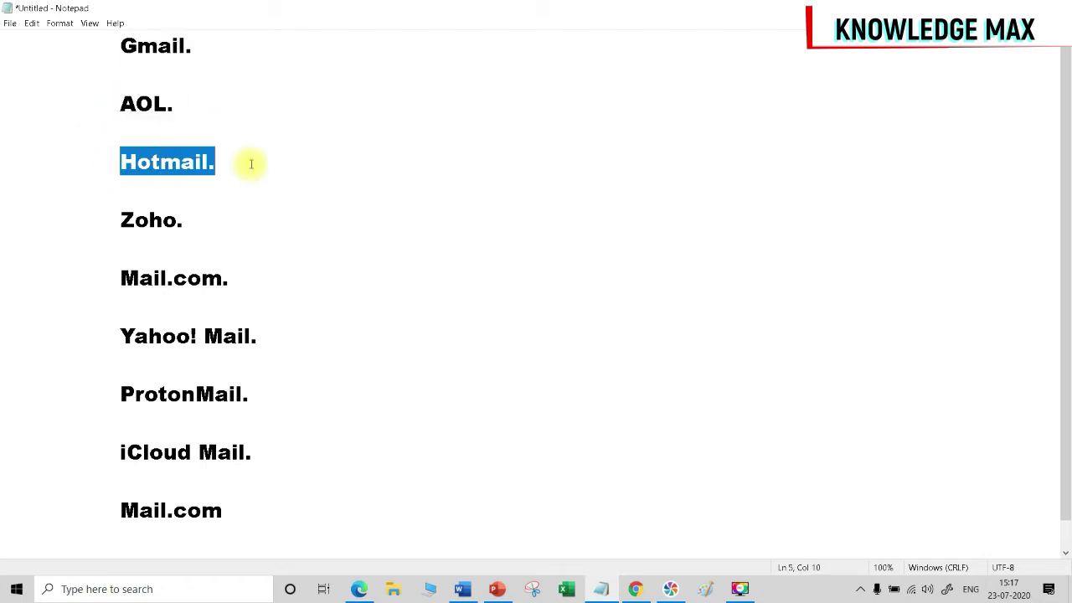
left_click_drag(109, 219, 193, 220)
left_click_drag(107, 272, 293, 273)
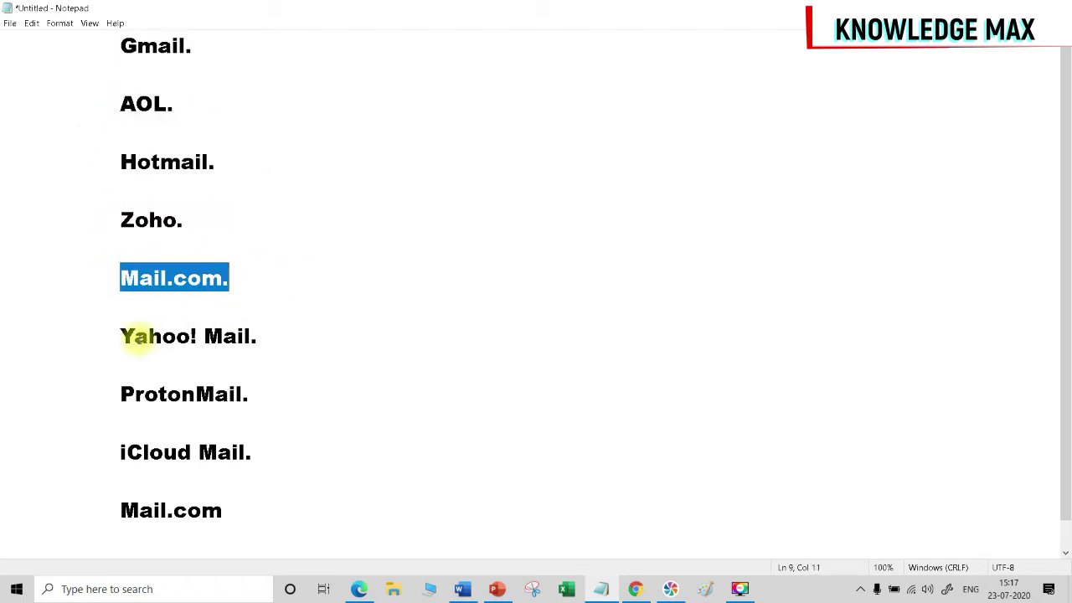
left_click_drag(107, 335, 399, 342)
left_click_drag(115, 394, 290, 411)
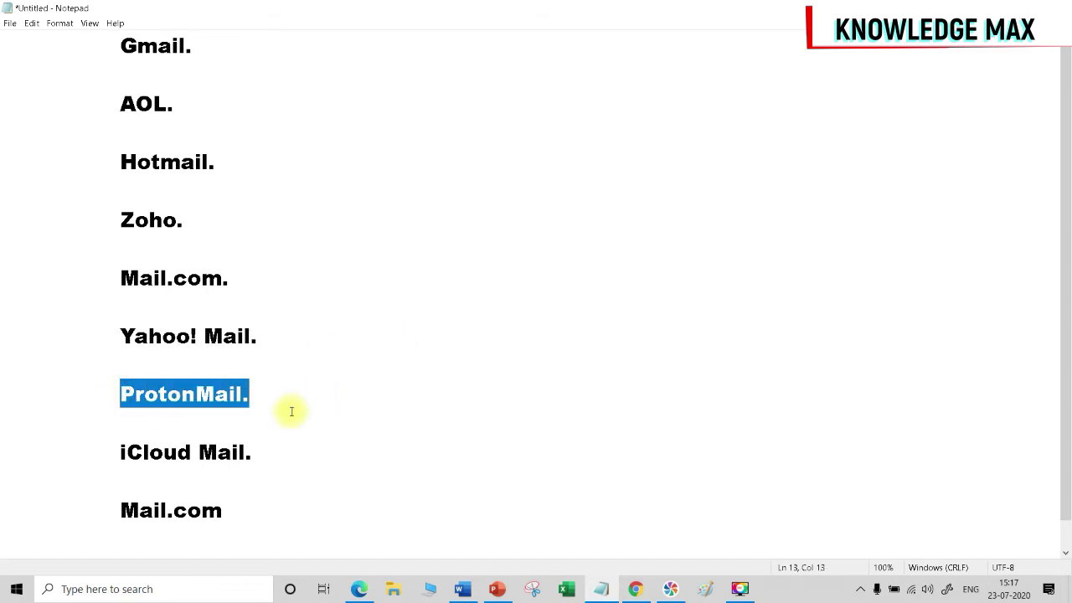
left_click_drag(97, 450, 234, 474)
left_click(106, 512)
left_click_drag(105, 512, 323, 513)
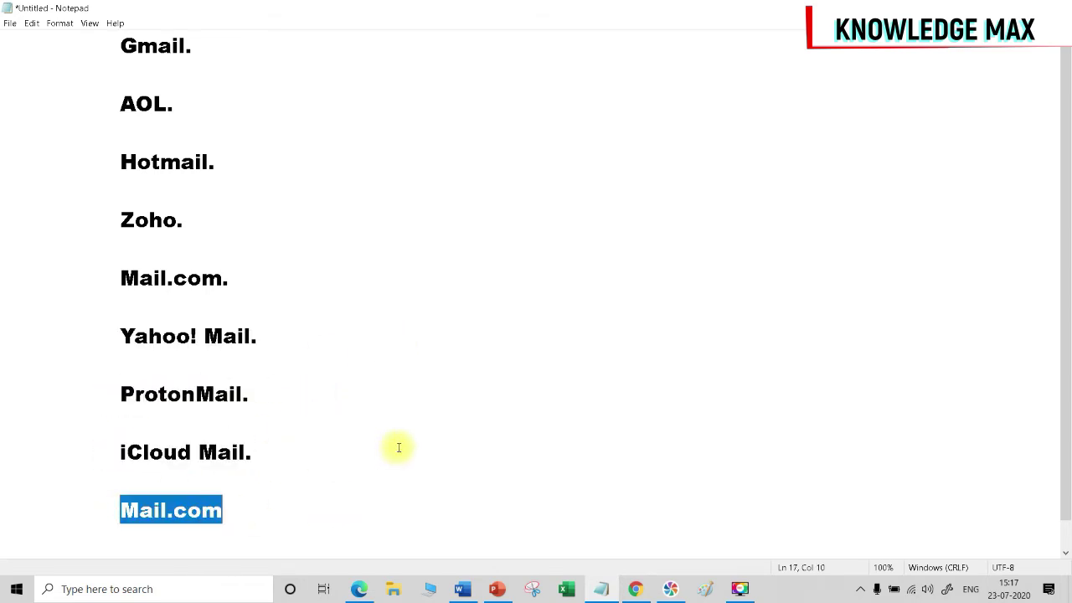
left_click(421, 425)
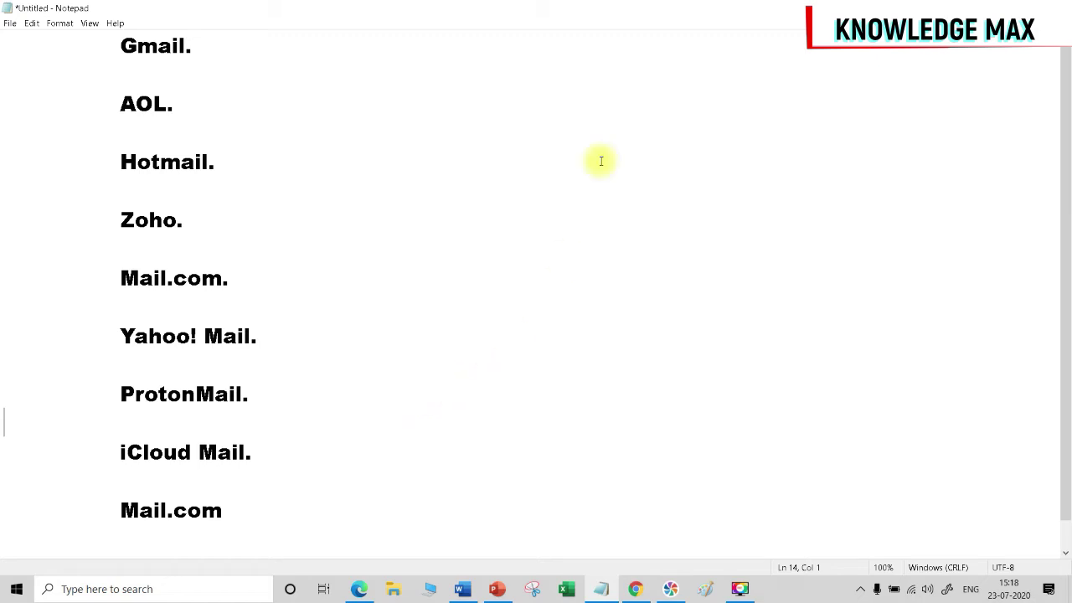
Re-highlight Gmail, Hotmail, Yahoo! Mail, Mail.com and Zoho, end on Gmail, and return to Edge.
left_click_drag(201, 38, 5, 42)
left_click_drag(232, 159, 63, 135)
left_click(222, 45)
left_click_drag(221, 45, 100, 37)
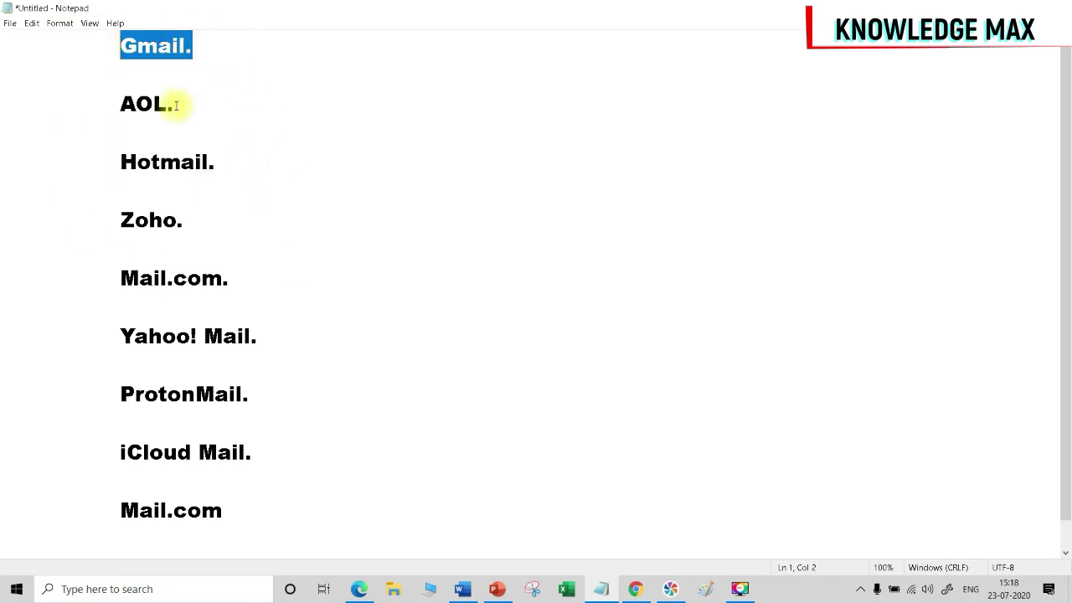
left_click_drag(259, 165, 86, 148)
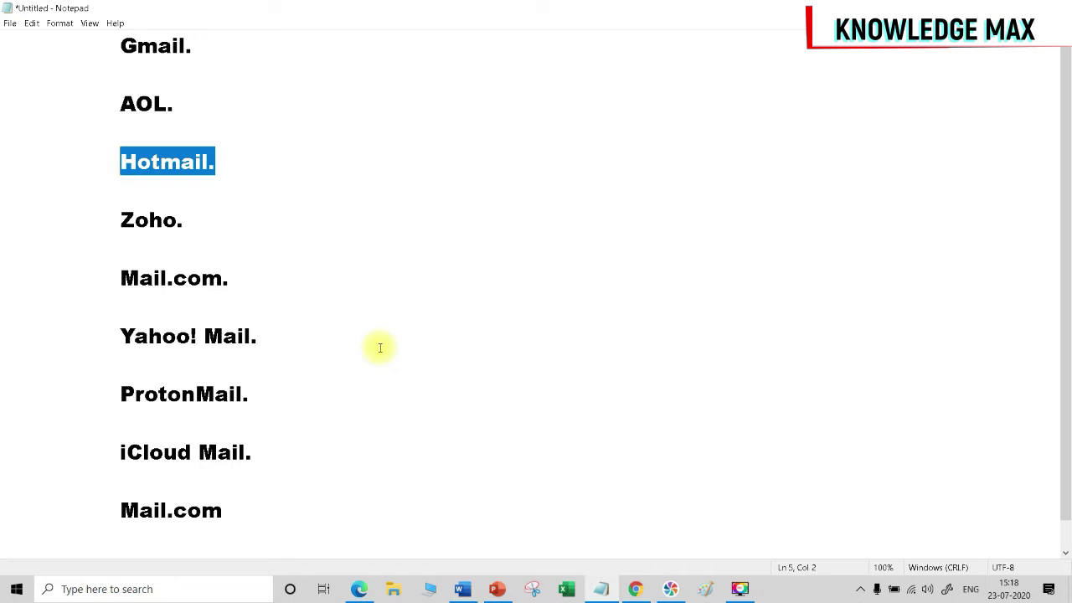
left_click_drag(276, 325, 104, 330)
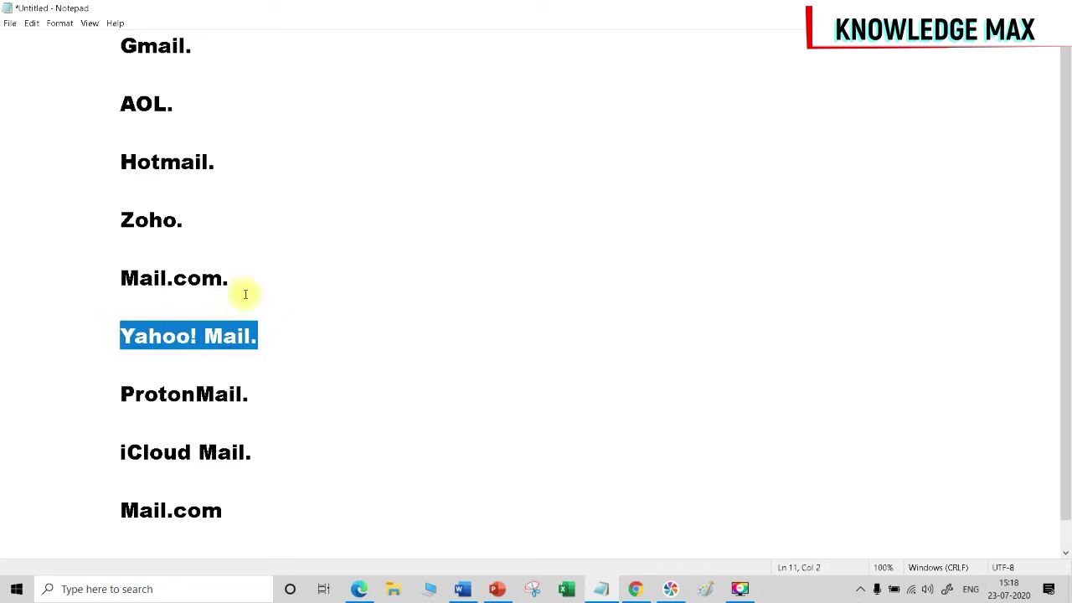
left_click_drag(243, 276, 100, 277)
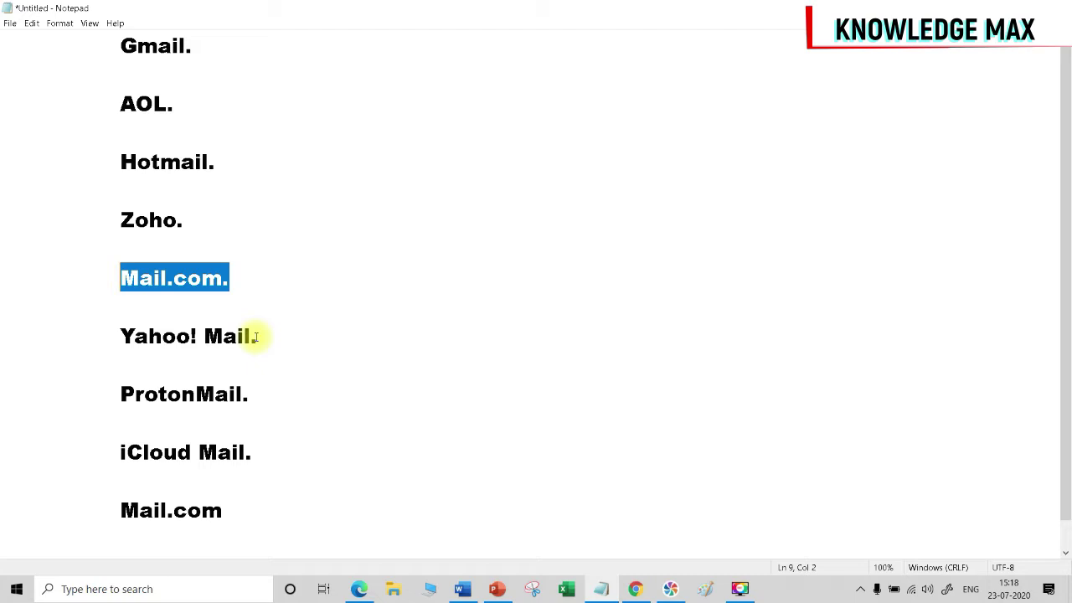
left_click_drag(227, 221, 87, 199)
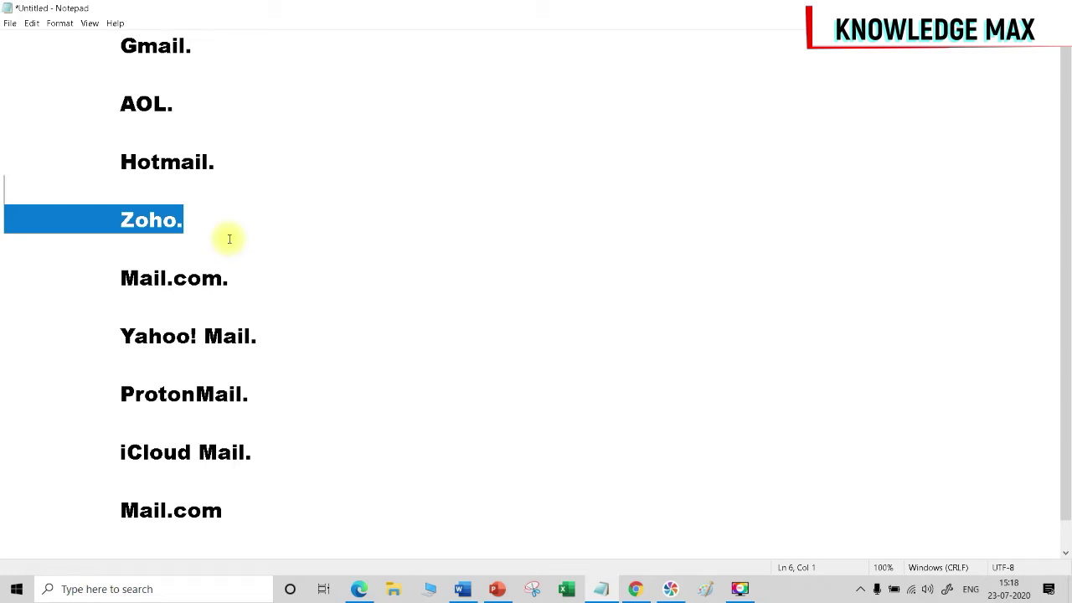
left_click_drag(119, 46, 215, 50)
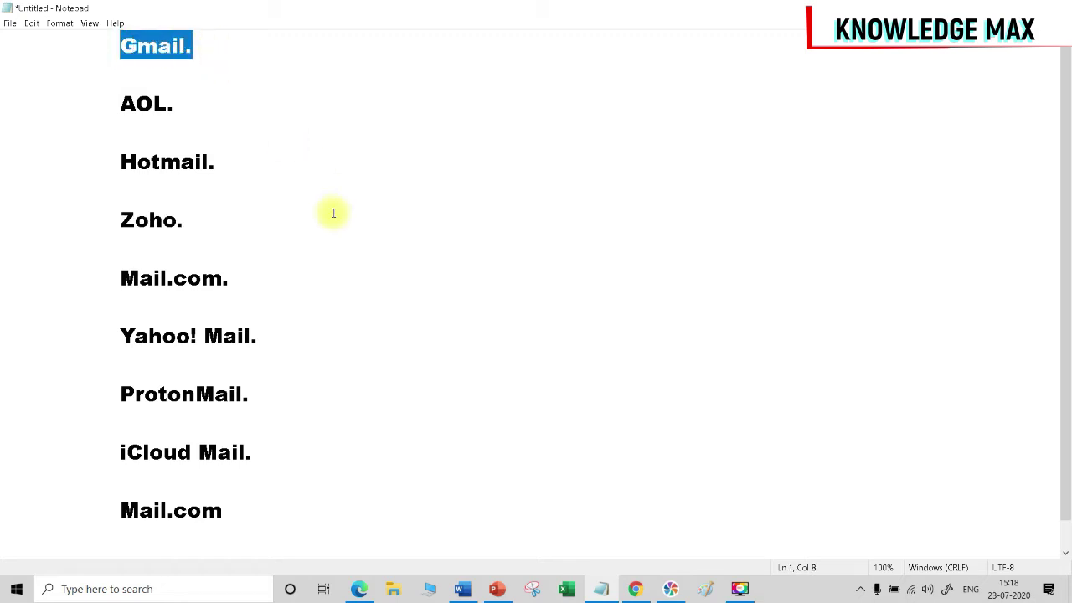
left_click(358, 588)
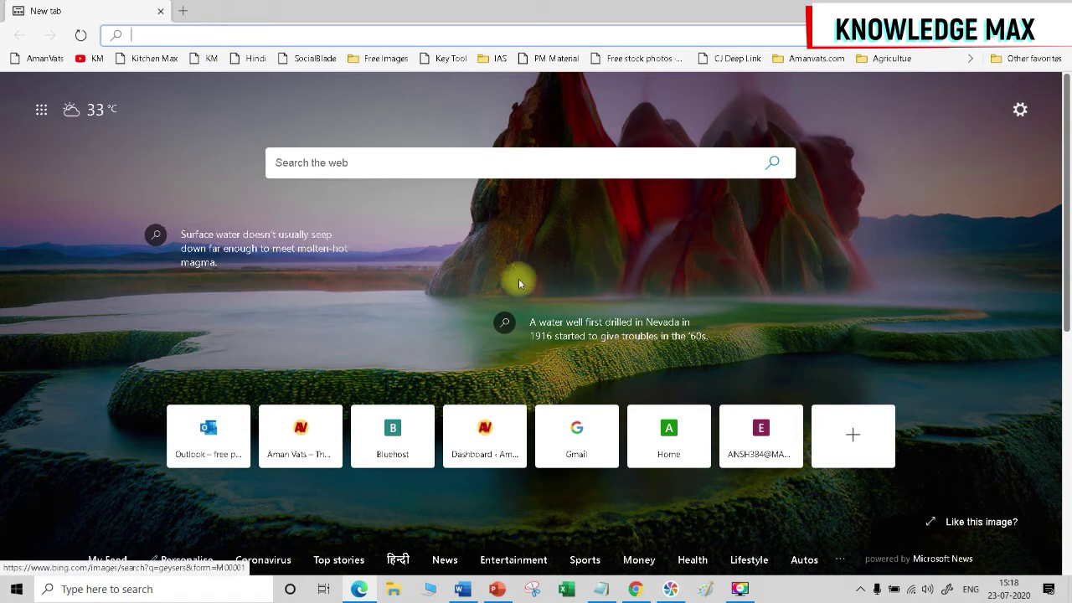
Search Bing for 'gmail', zoom results to 200%, and open 'Gmail - Email from Google'.
left_click(357, 161)
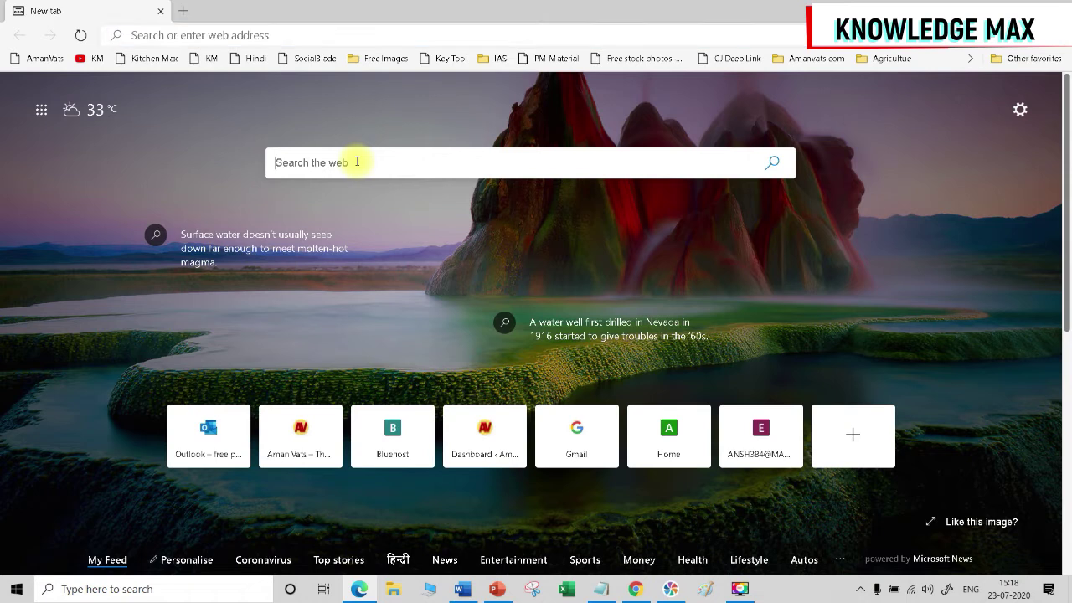
type("gmail")
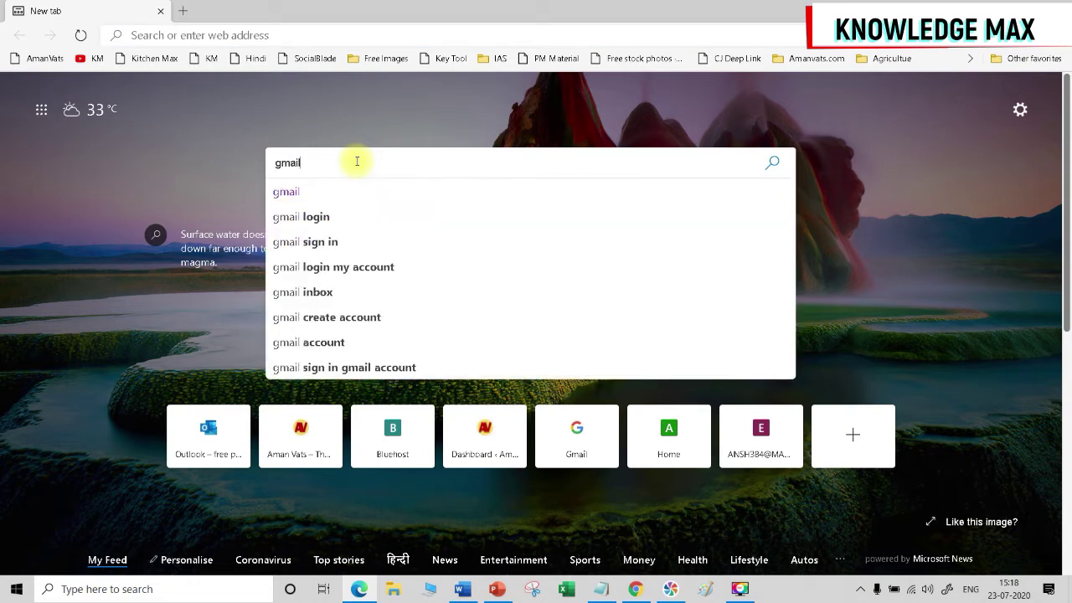
key("Return")
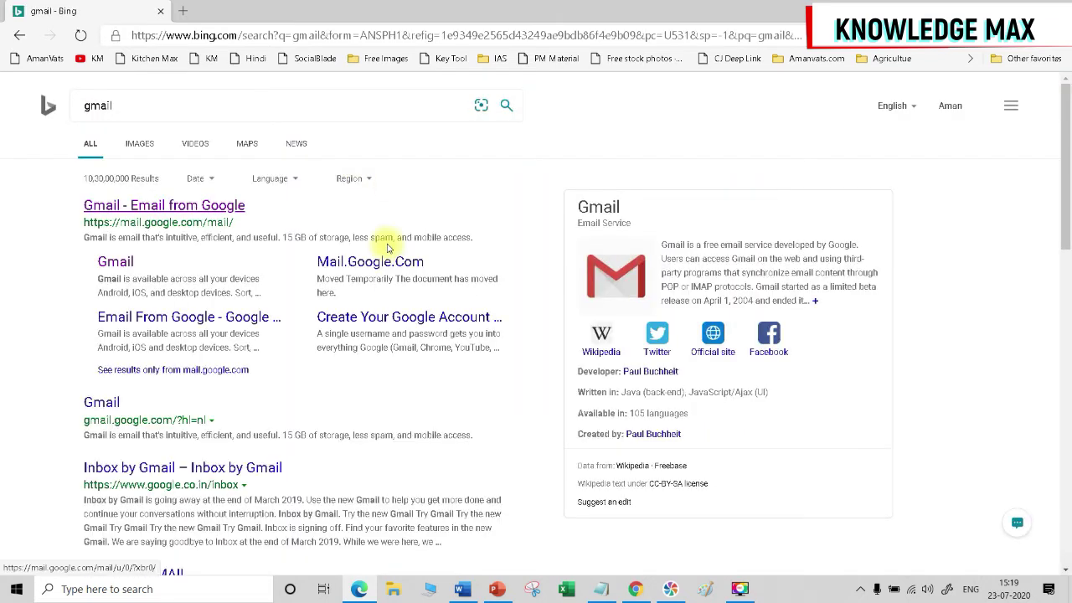
key("ctrl+plus")
key("ctrl+plus")
key("ctrl+plus")
key("ctrl+plus")
key("ctrl+plus")
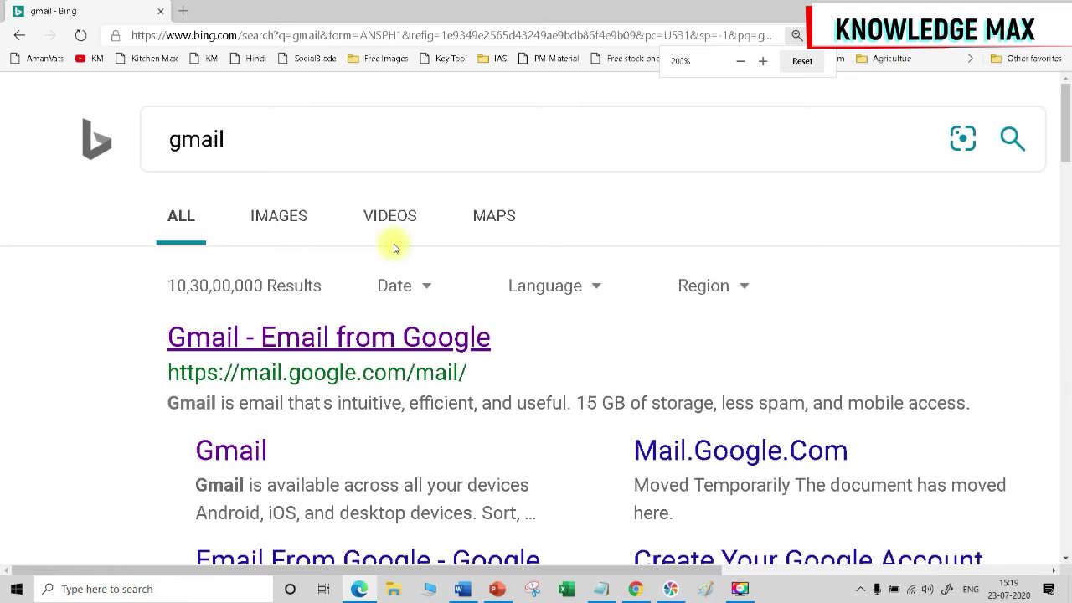
scroll(611, 349, "down", 2)
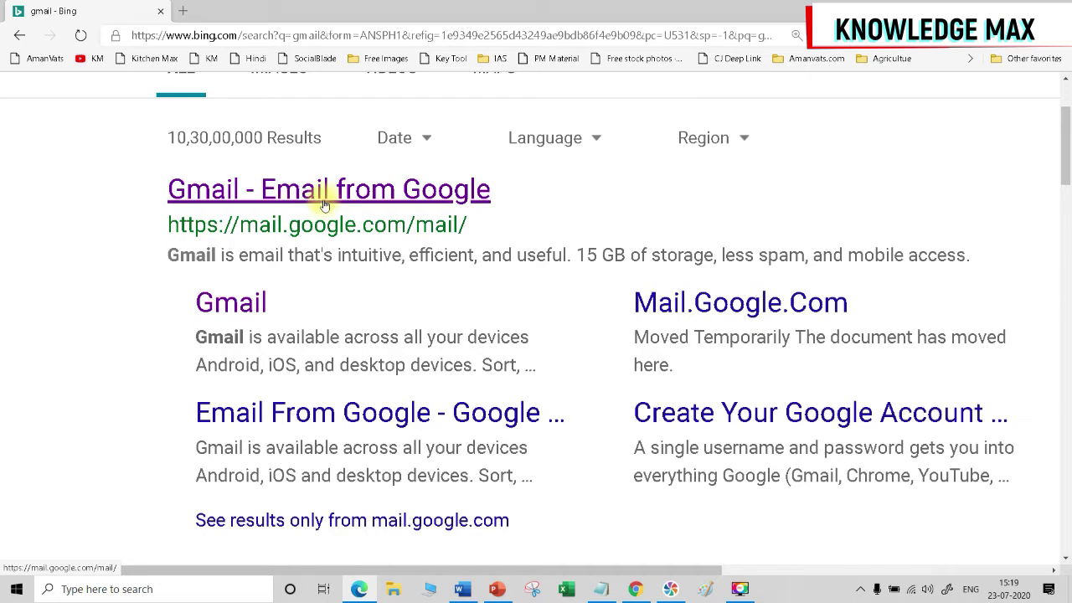
left_click(301, 192)
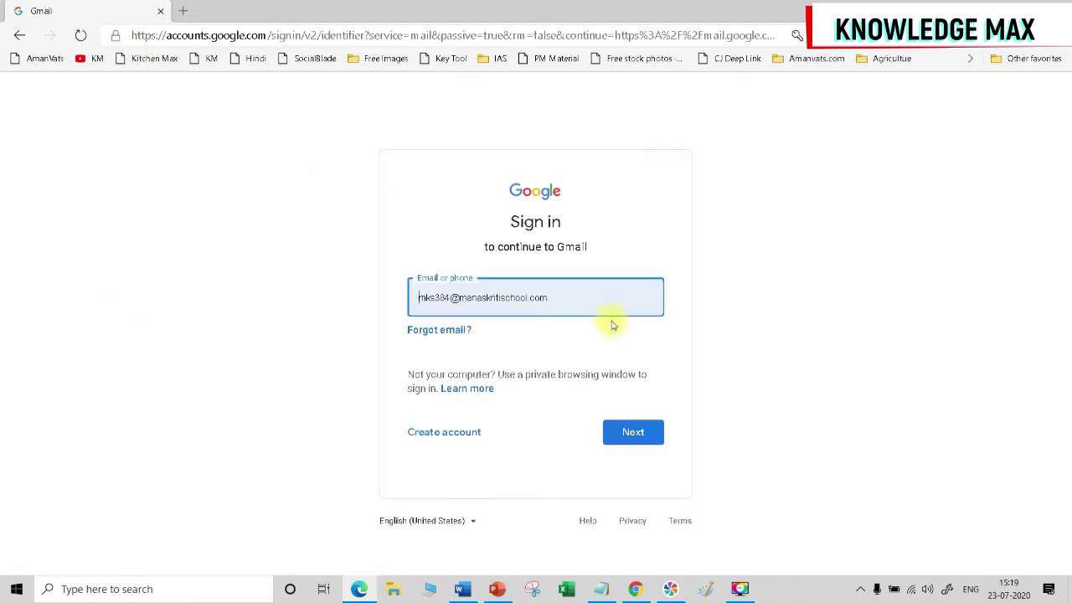
Clear the prefilled sign-in email, zoom to 125%, and choose Create account for personal use.
left_click_drag(606, 306, 321, 294)
key("BackSpace")
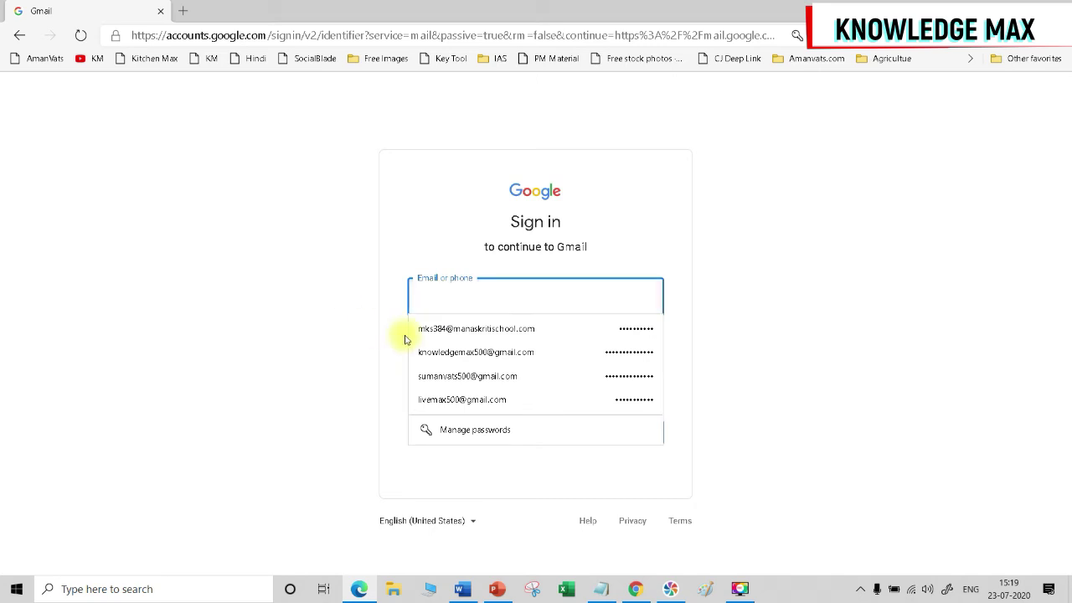
left_click(263, 325)
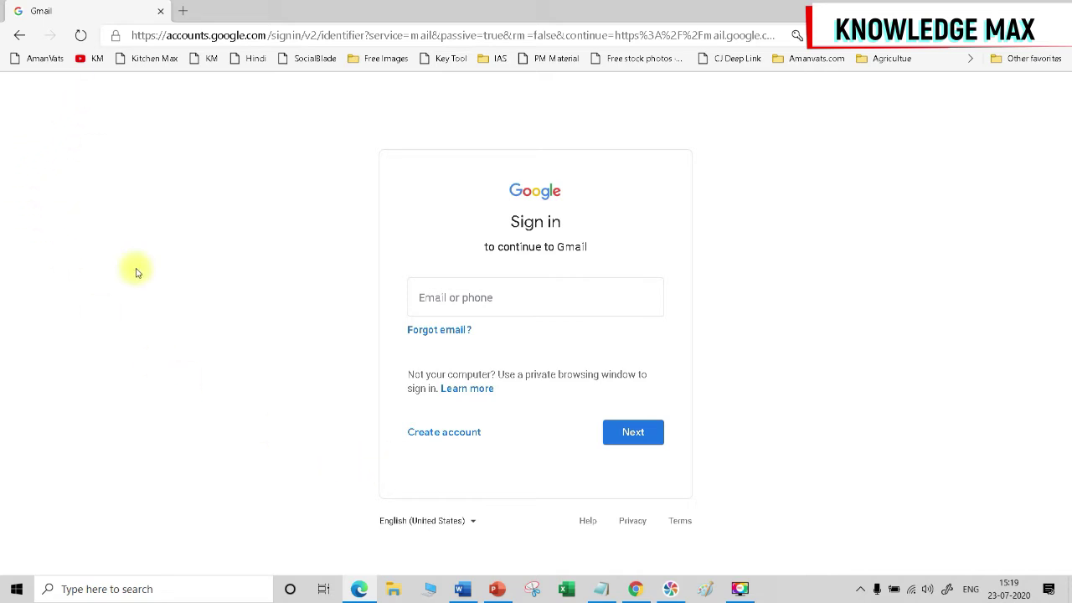
key("ctrl+plus")
key("ctrl+plus")
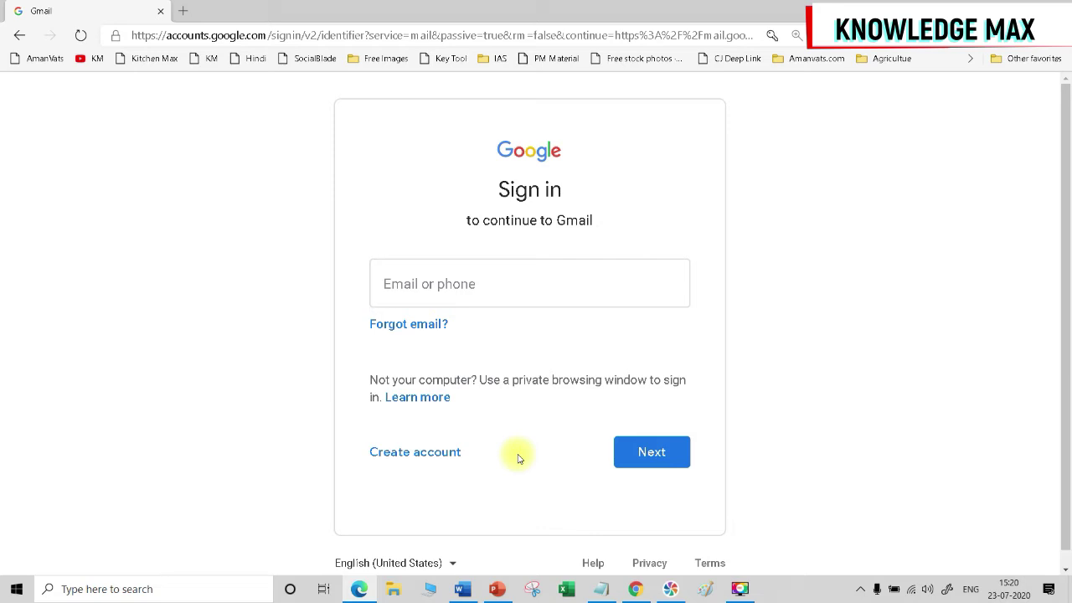
left_click(427, 454)
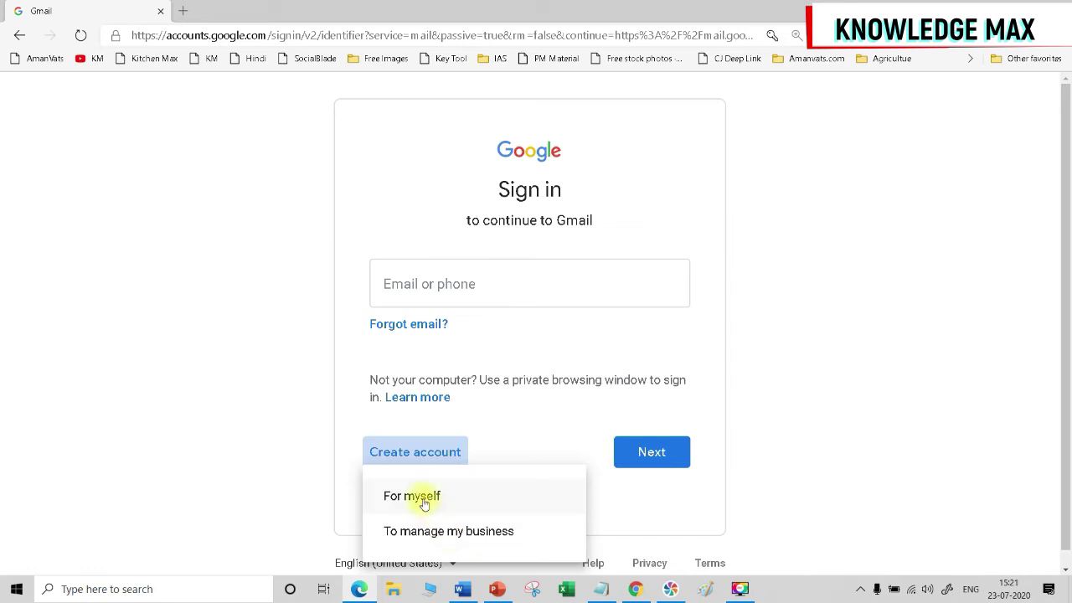
left_click(423, 498)
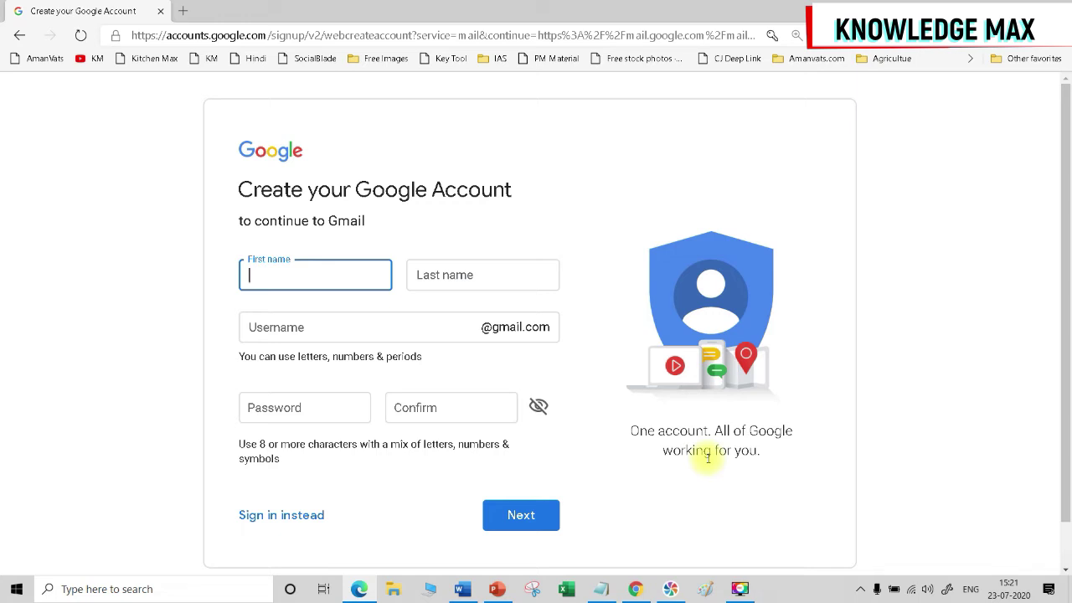
Fill in the account's first name, last name and a desired username.
key("Tab")
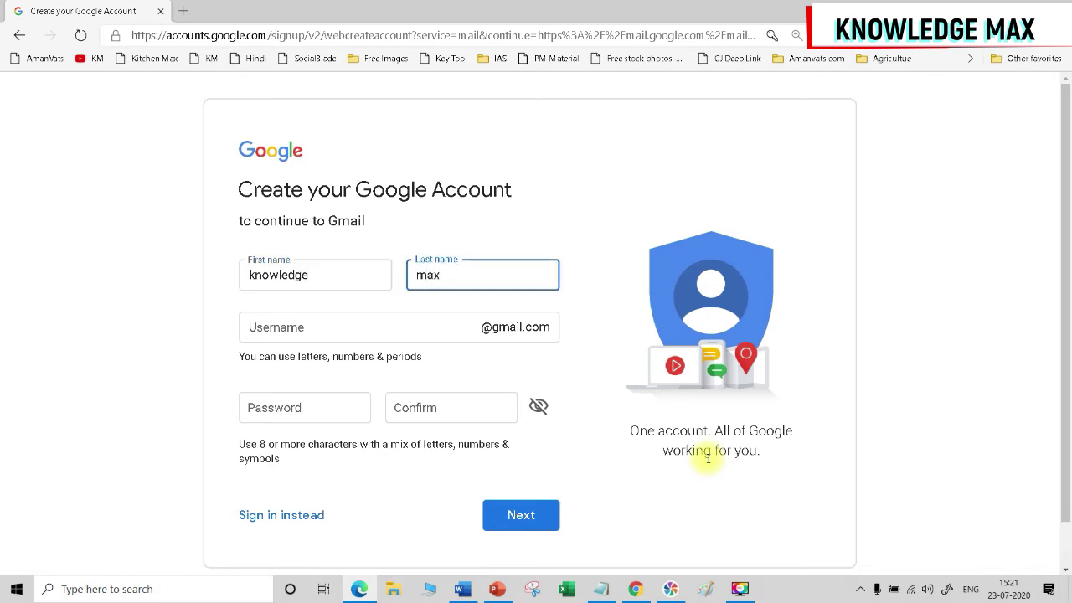
key("Tab")
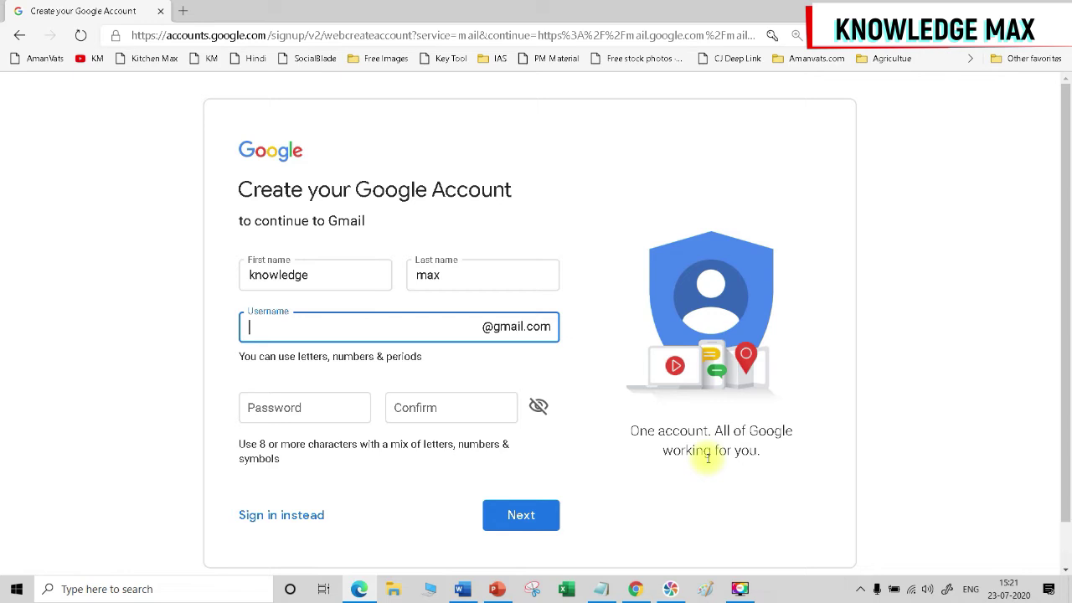
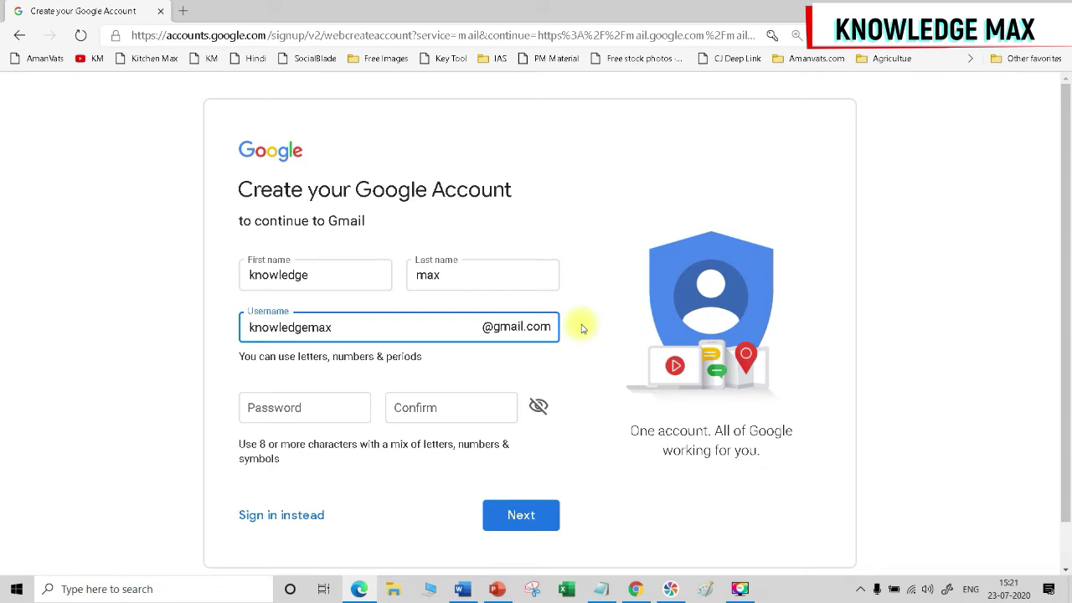
Enter and confirm an account password, lengthen it in both fields, and submit the form.
left_click(262, 406)
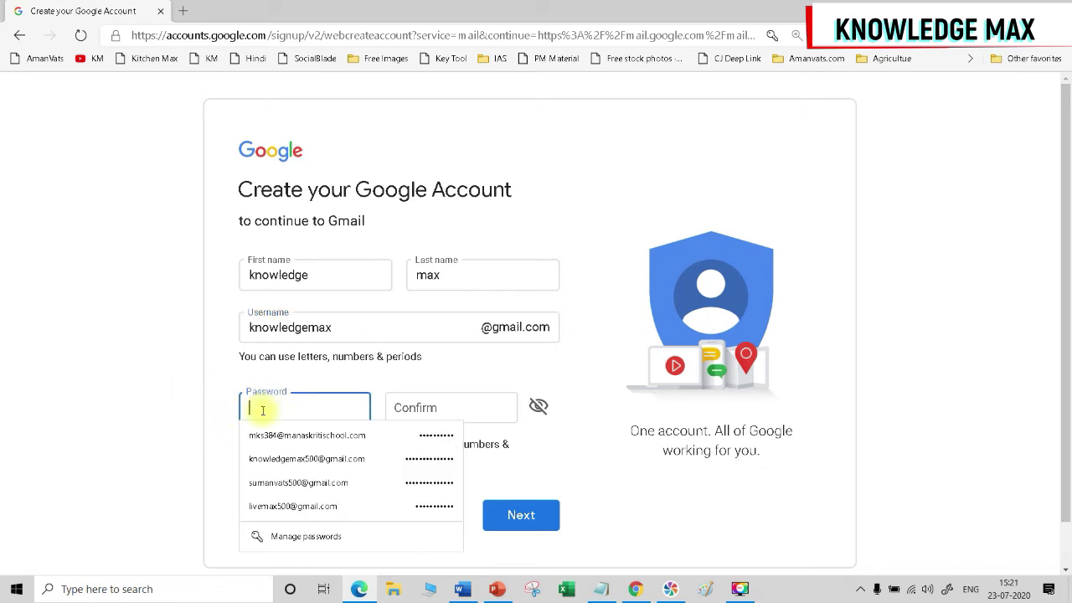
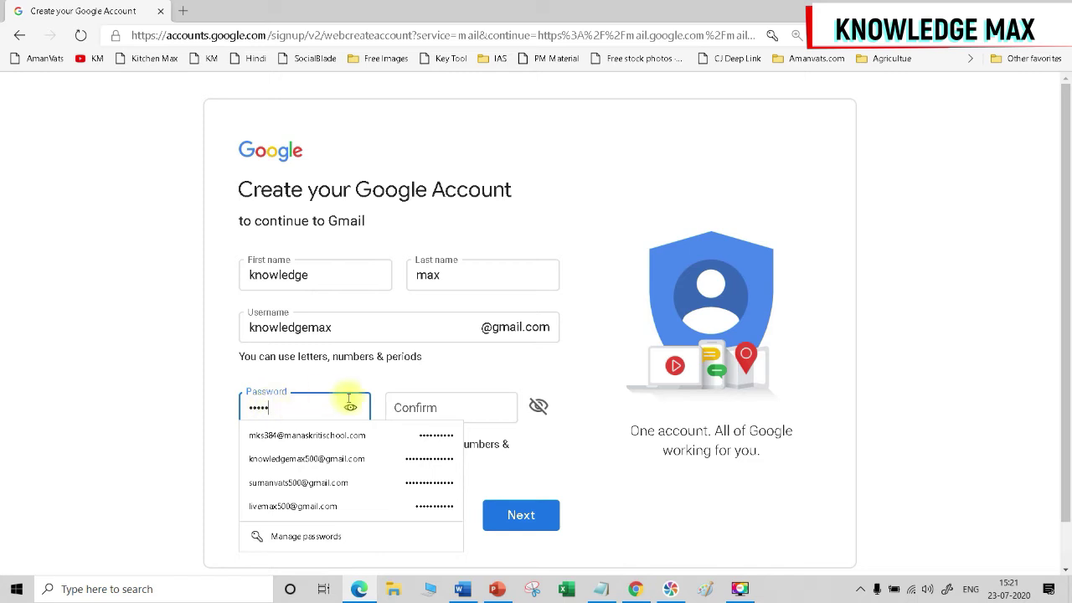
left_click(431, 406)
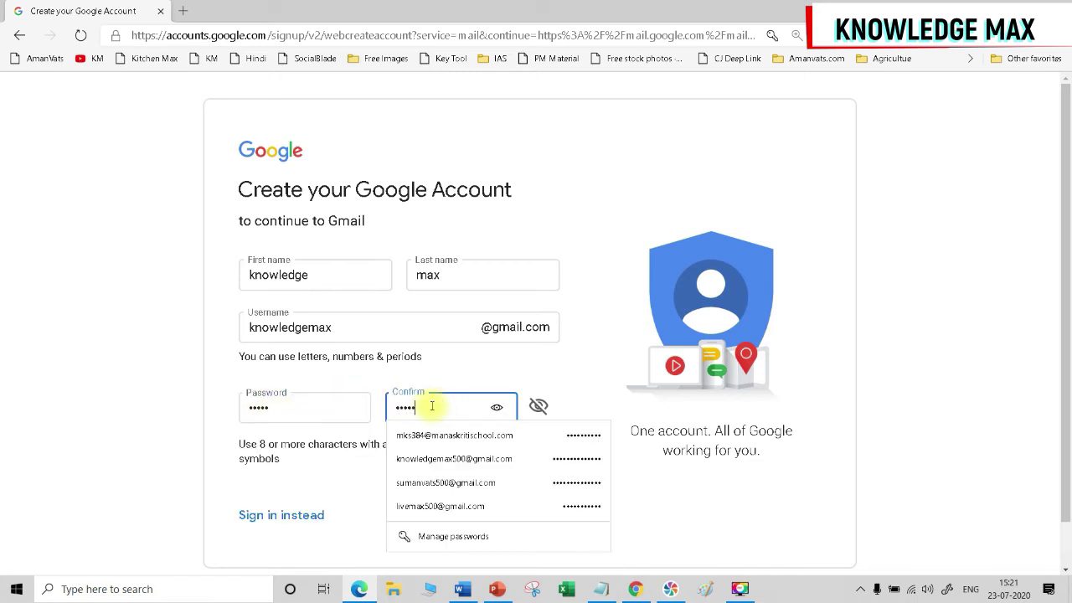
left_click(609, 362)
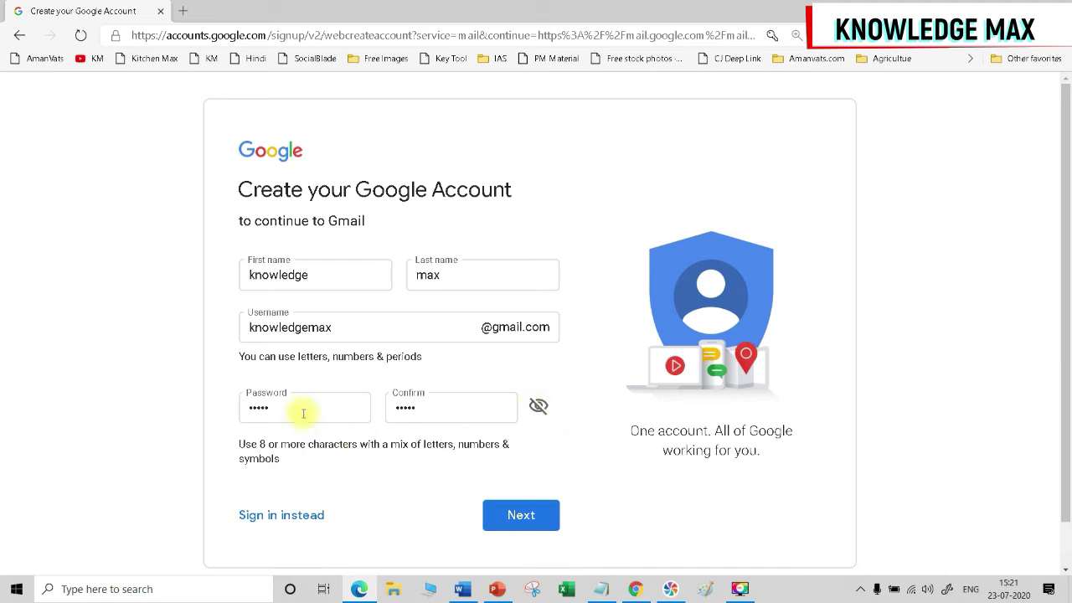
left_click(339, 410)
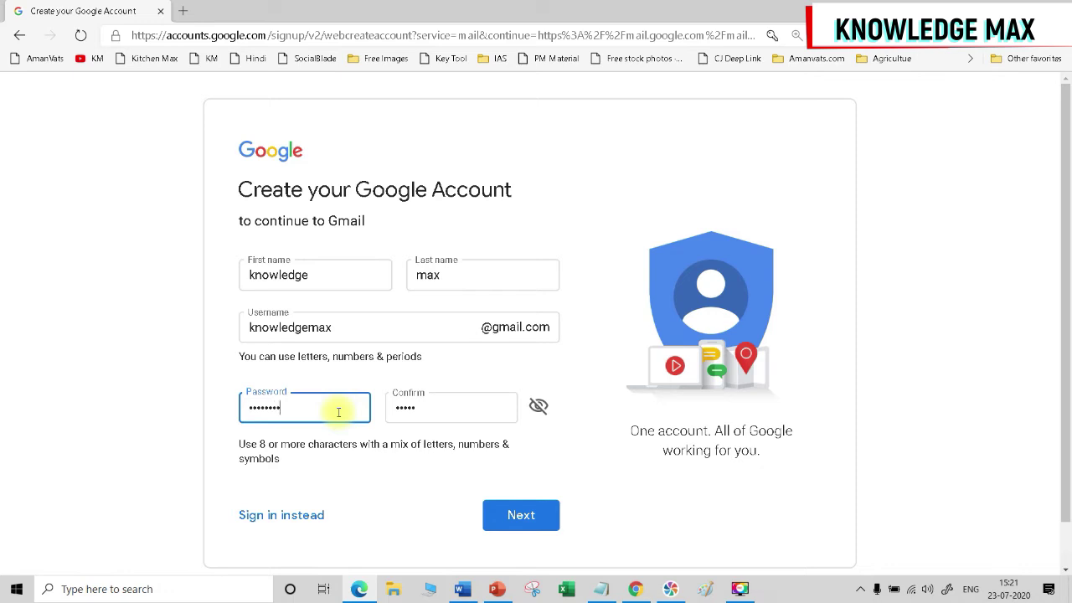
left_click(427, 404)
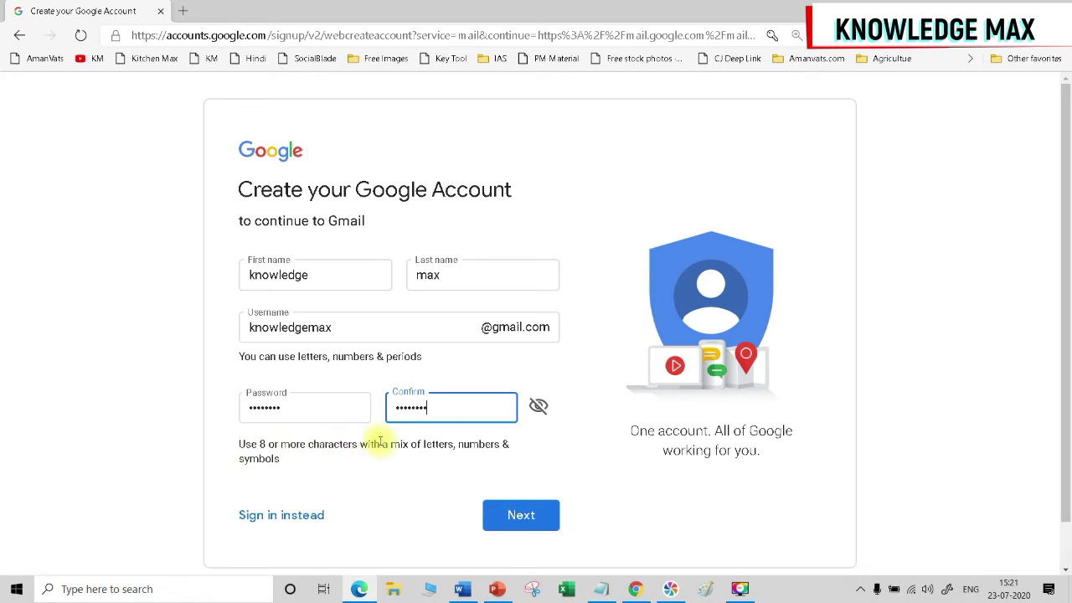
left_click(503, 515)
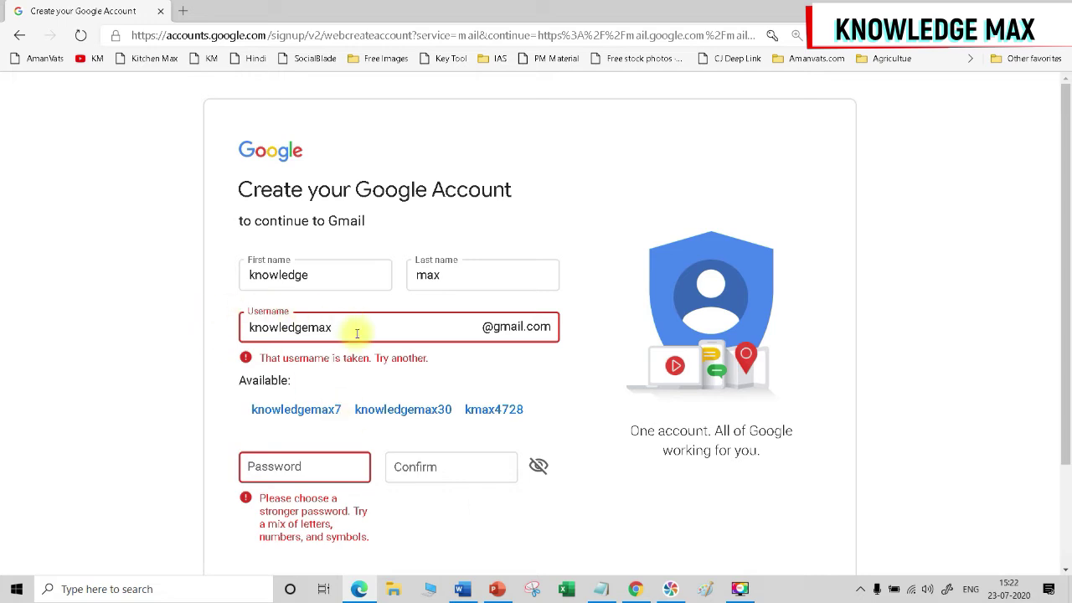
Replace the already-taken username with a new one, re-enter the password twice, and resubmit.
left_click_drag(356, 327, 244, 325)
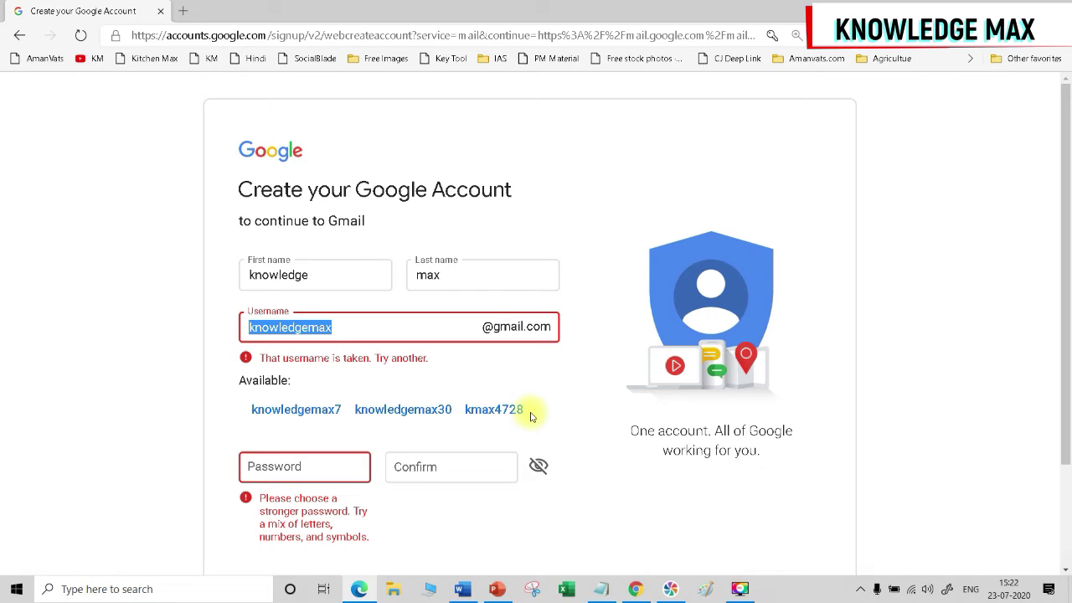
left_click(346, 323)
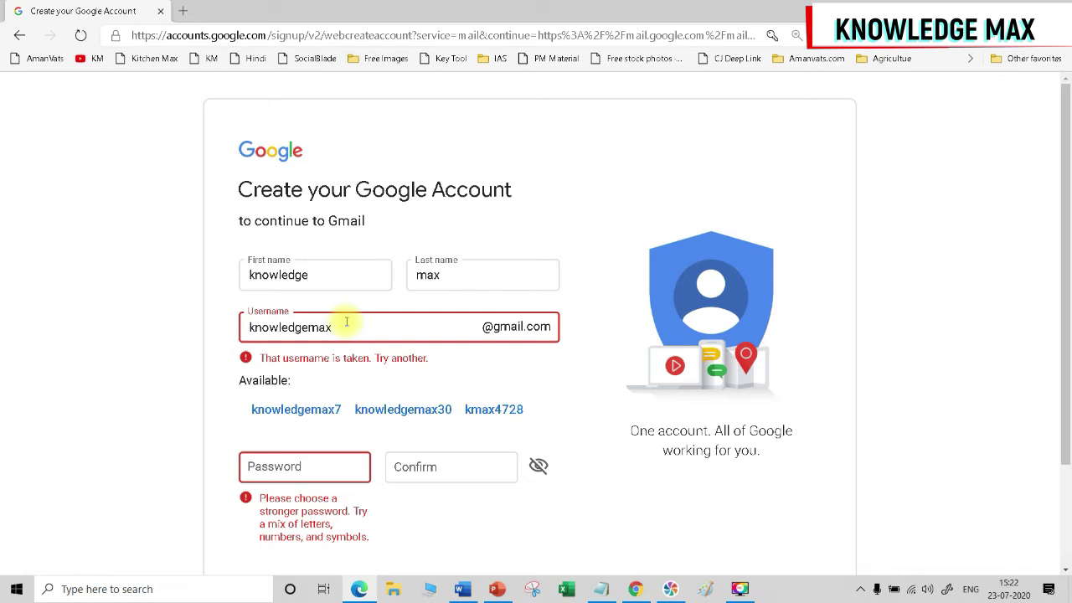
key("ctrl+a")
key("BackSpace")
left_click(268, 467)
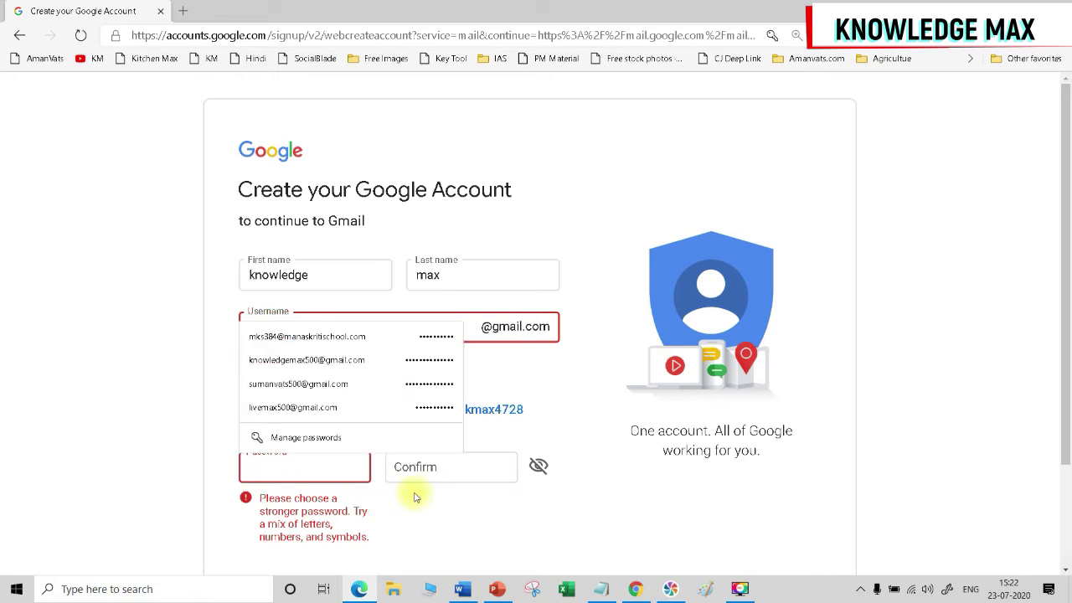
key("Tab")
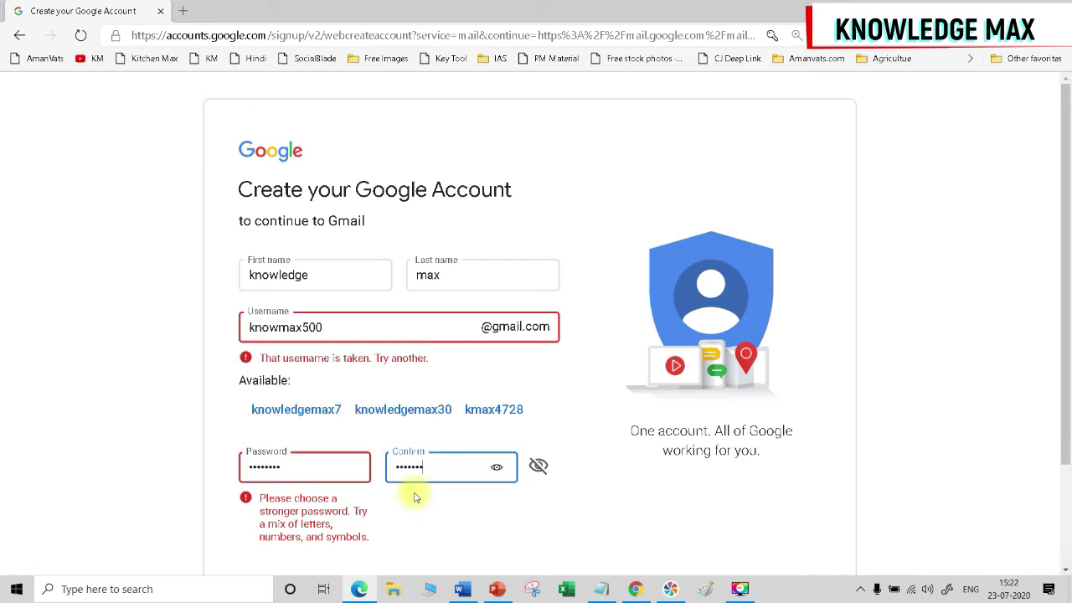
scroll(519, 552, "down", 2)
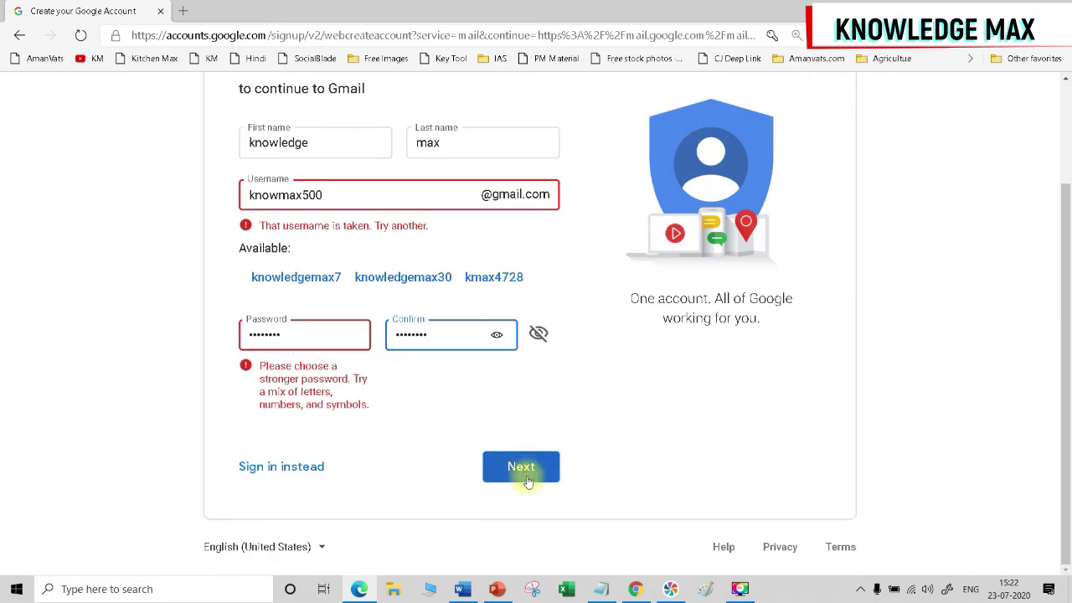
left_click(528, 482)
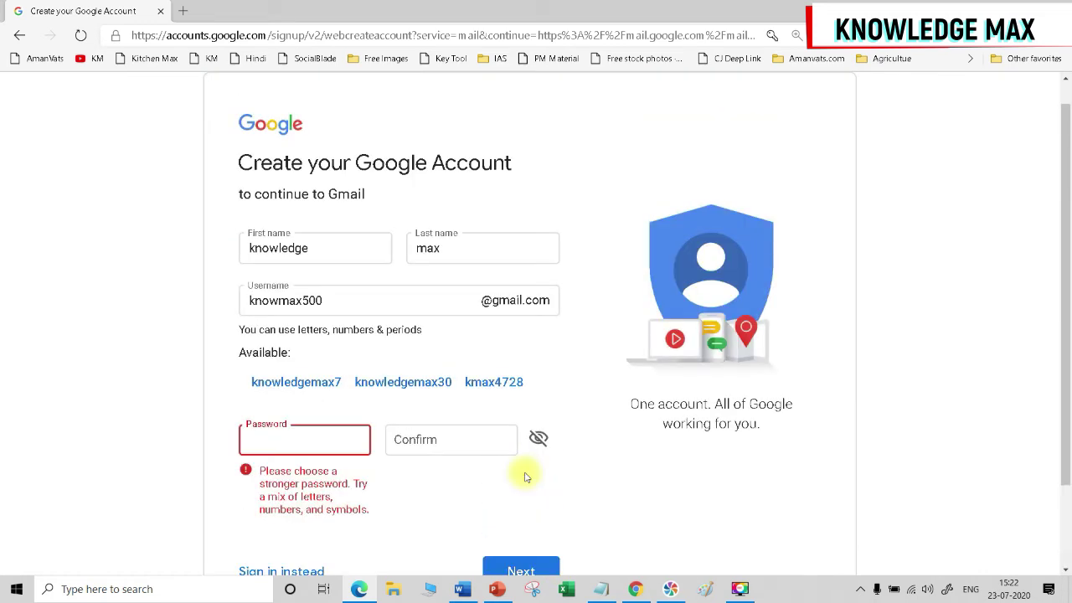
Enter and confirm a stronger password, then submit the sign-up form.
type("•••••••••••••")
key("Tab")
type("••••••••")
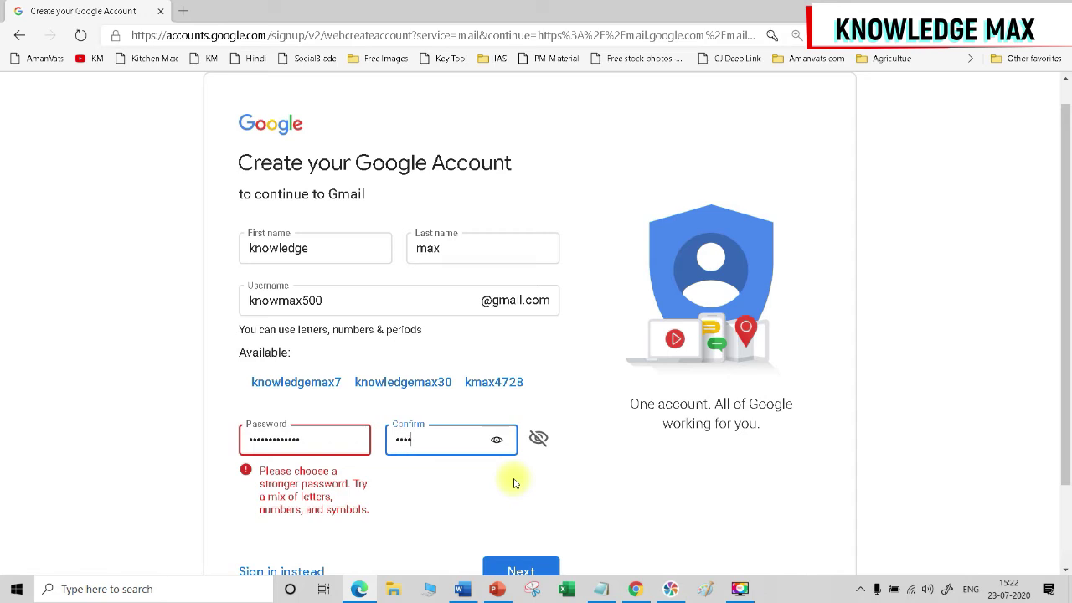
type("•")
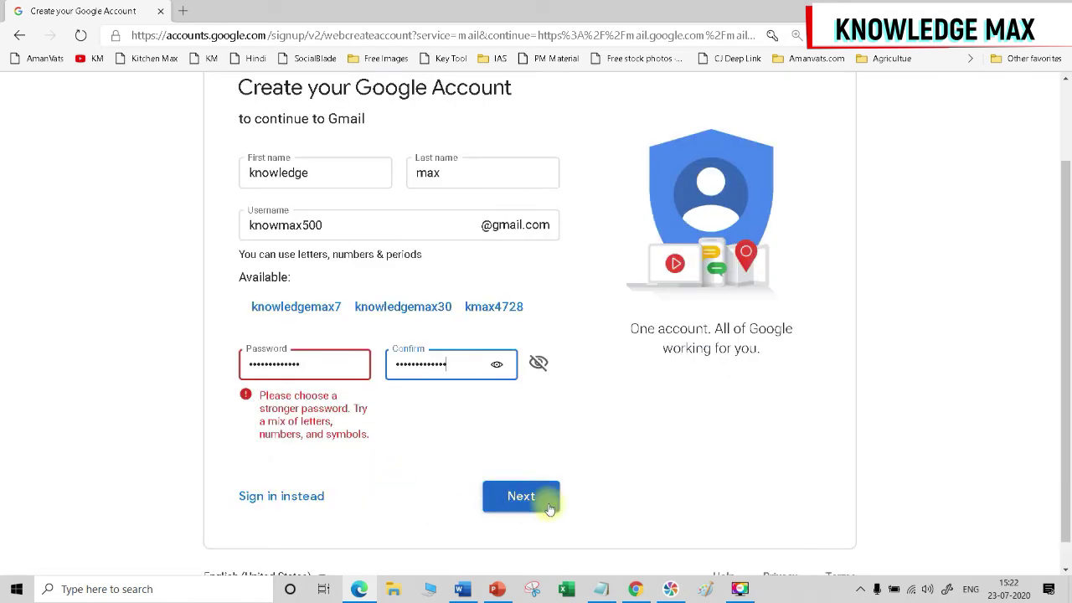
left_click(536, 508)
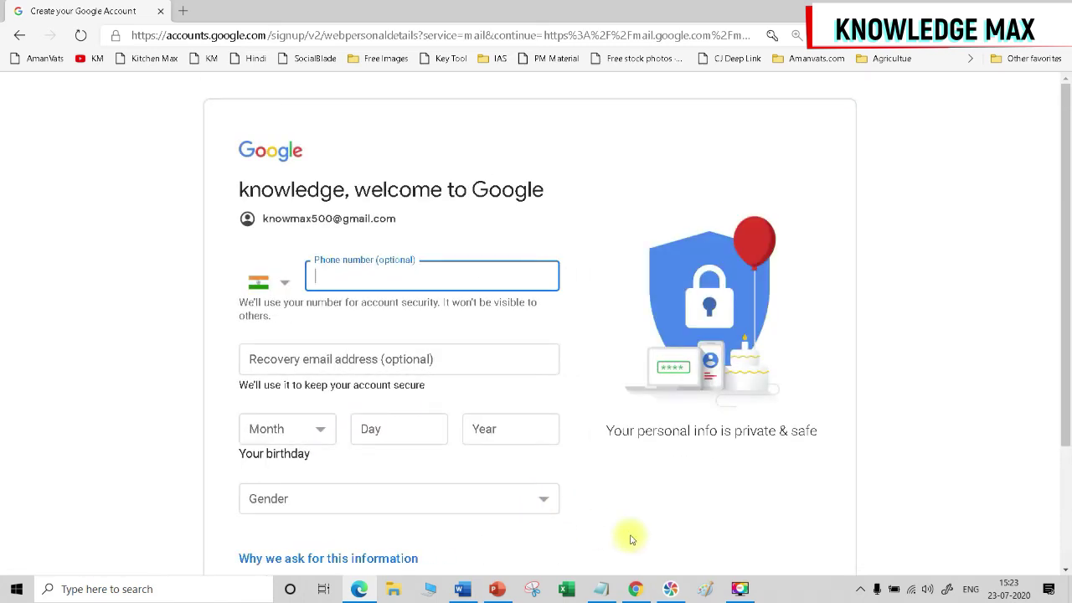
Check the new account's address, then click into the optional Phone number and Recovery email fields.
left_click_drag(264, 218, 417, 234)
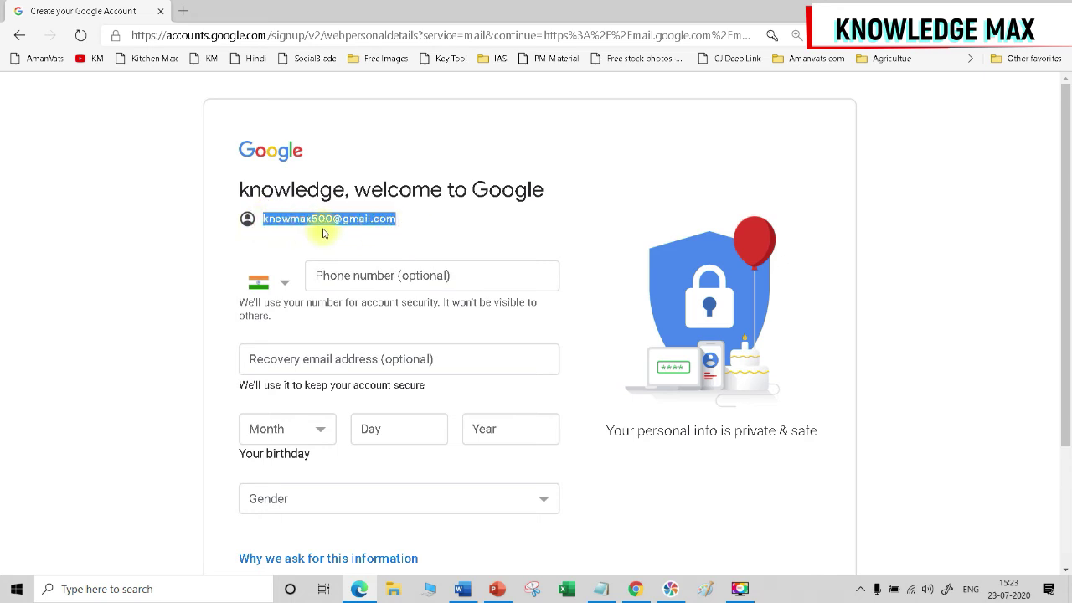
left_click(433, 230)
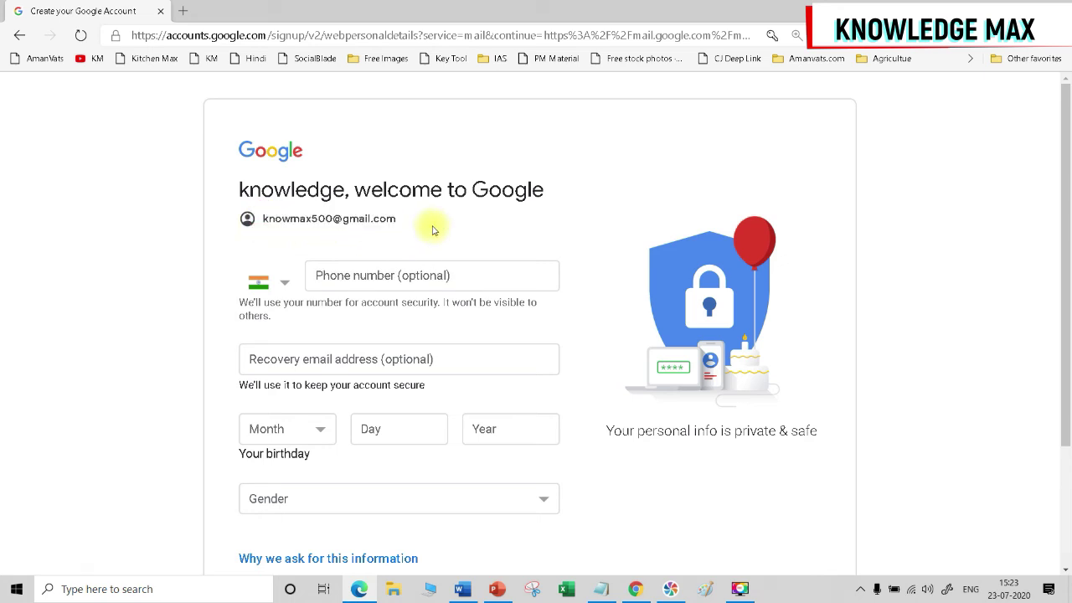
left_click(377, 284)
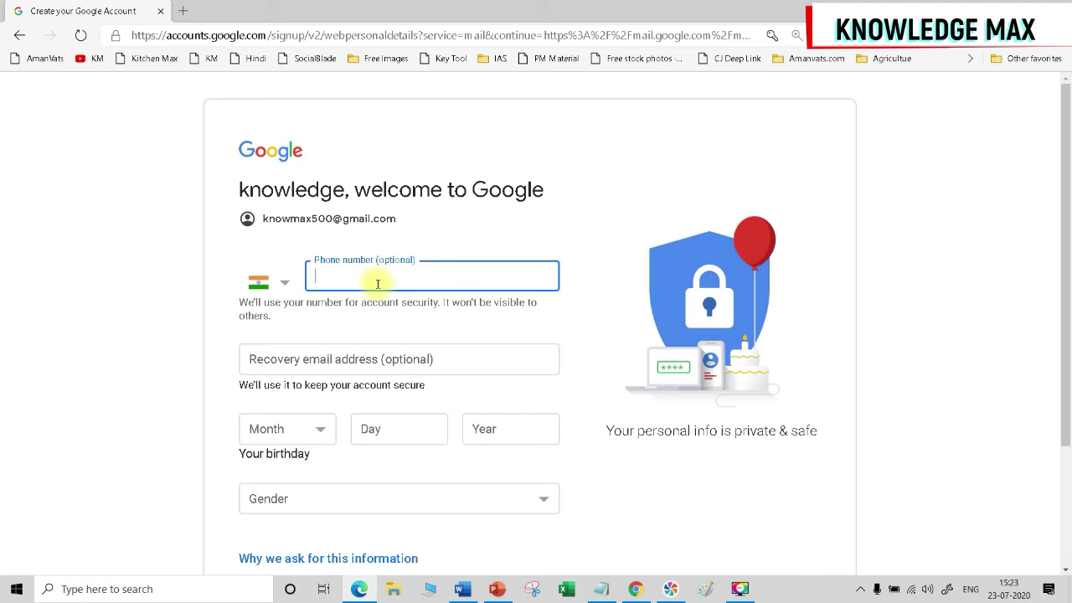
left_click(311, 363)
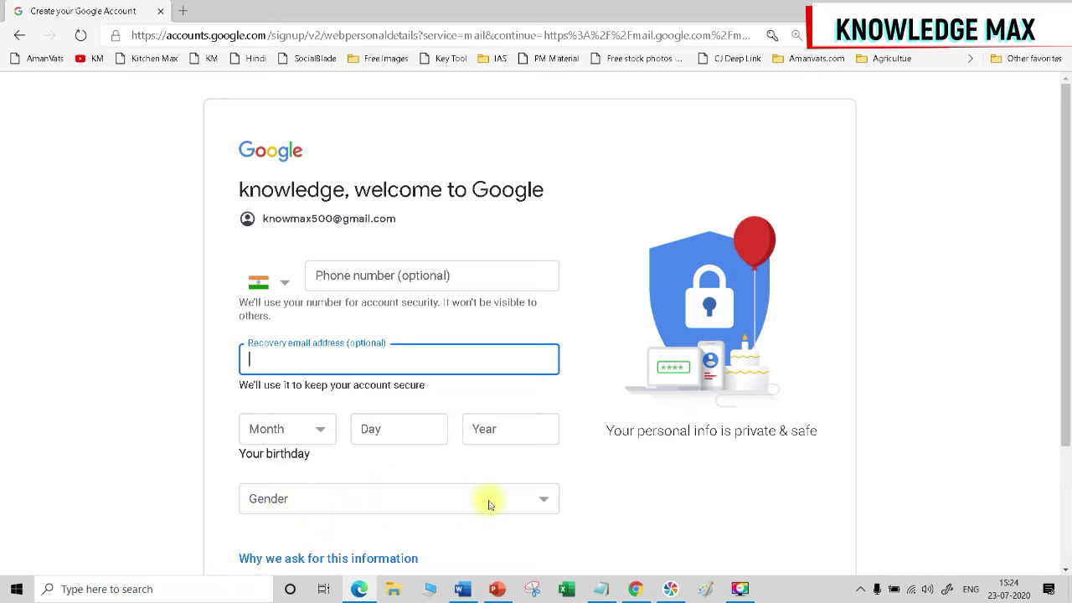
Enter the birthday as February 12, 1980.
scroll(489, 504, "down", 2)
left_click(541, 450)
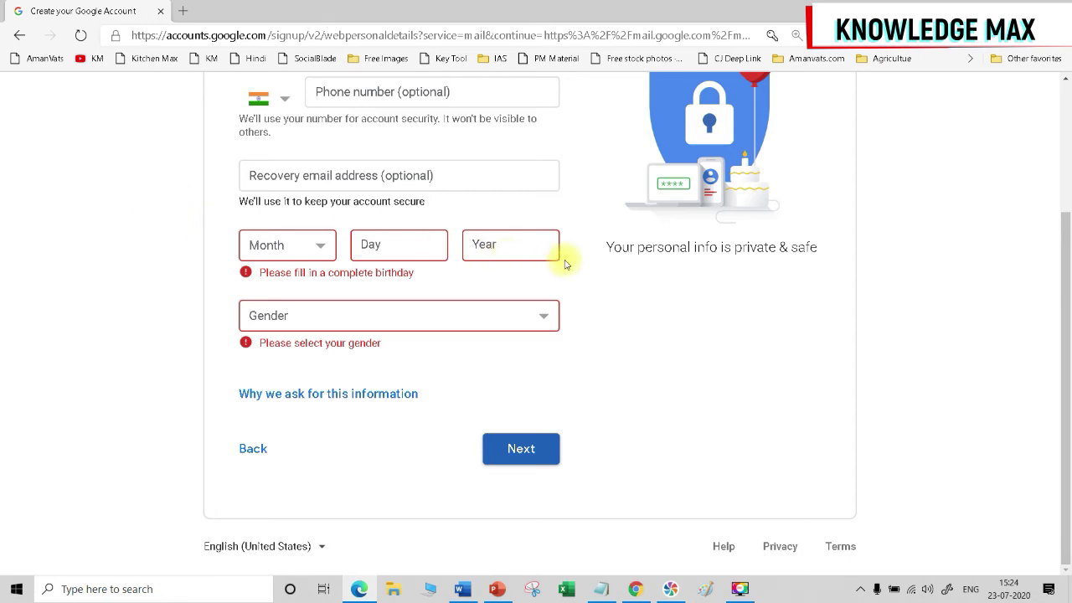
left_click(311, 246)
left_click(267, 288)
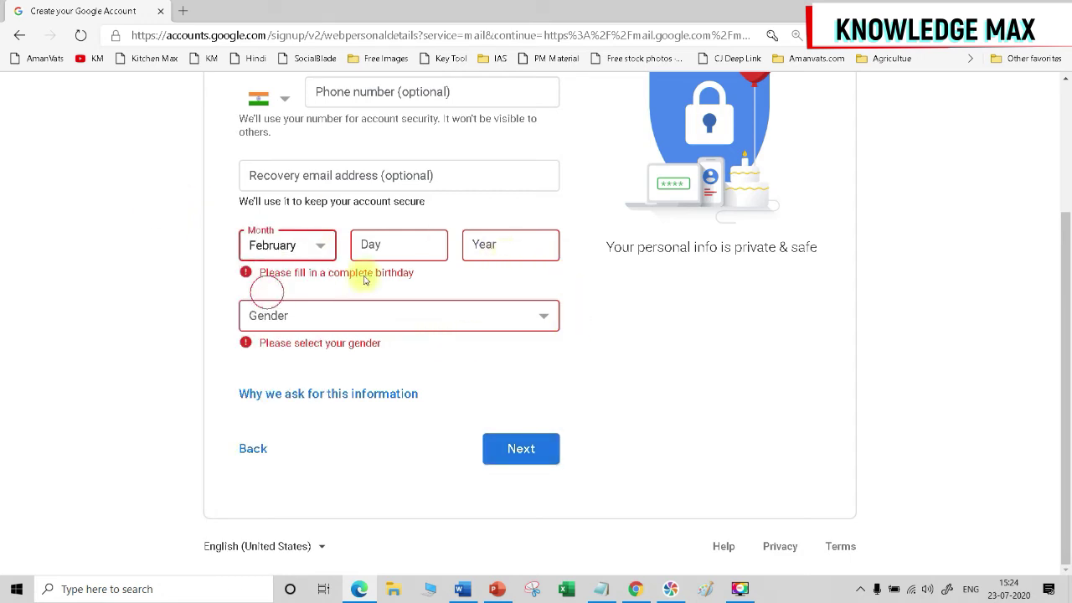
left_click(382, 246)
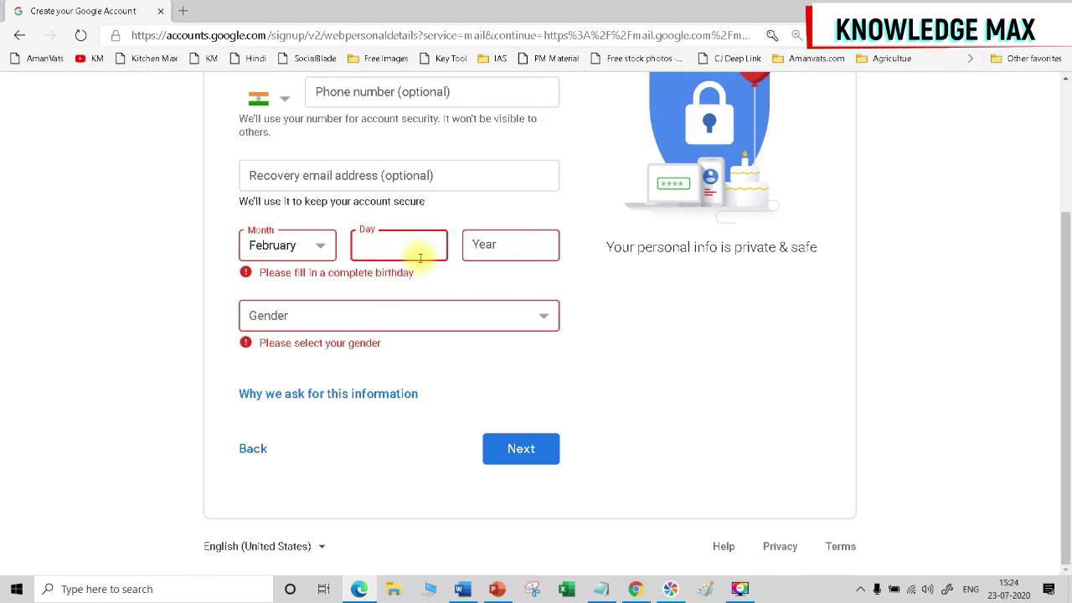
type("12")
left_click(485, 246)
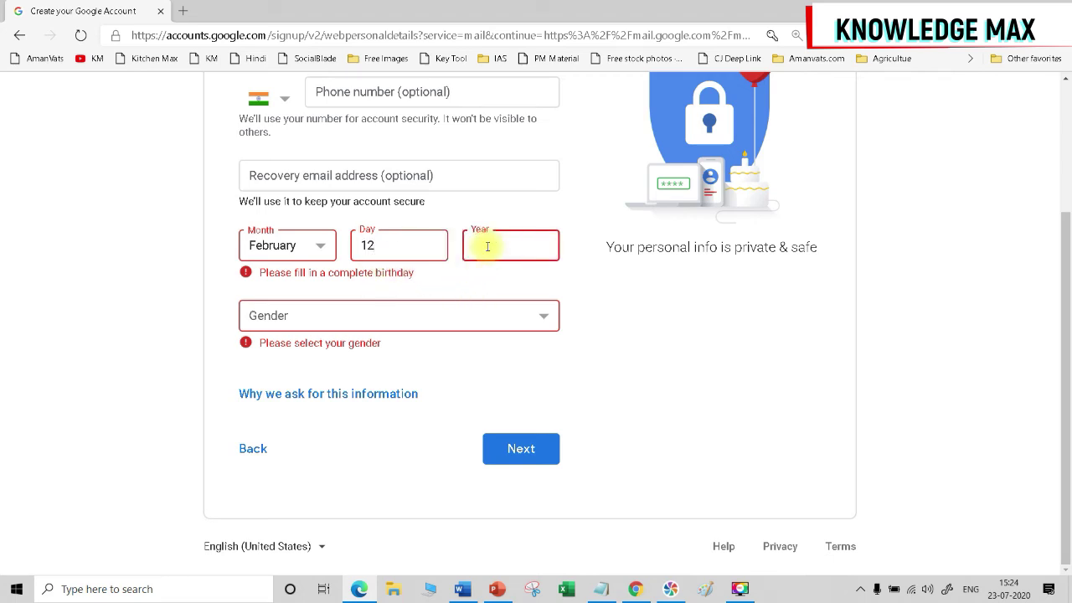
type("1980")
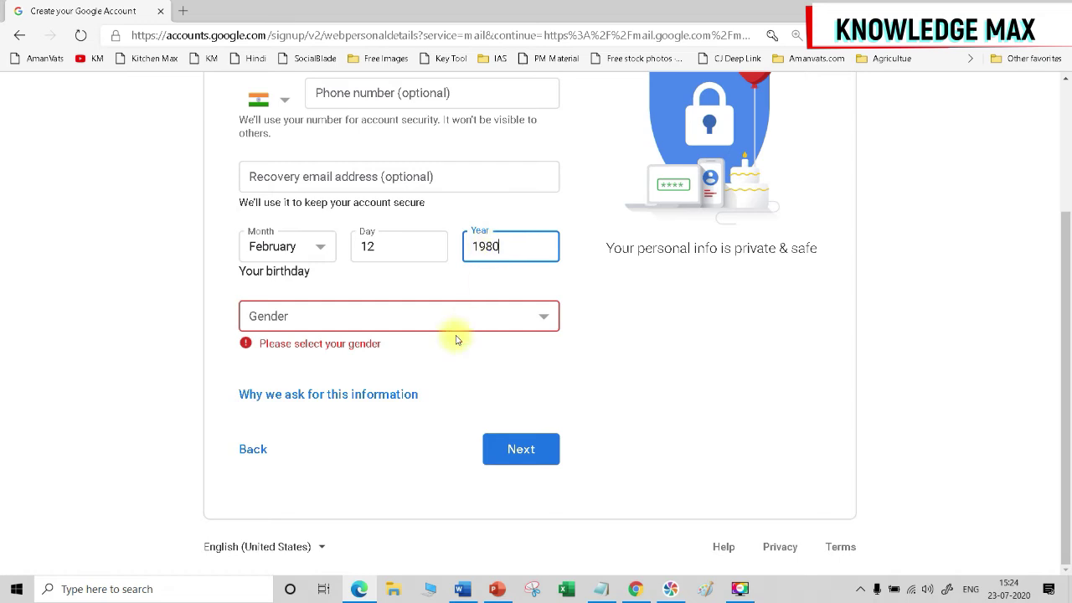
Set the gender to Male and continue to the Privacy and Terms page.
left_click(424, 318)
left_click(298, 354)
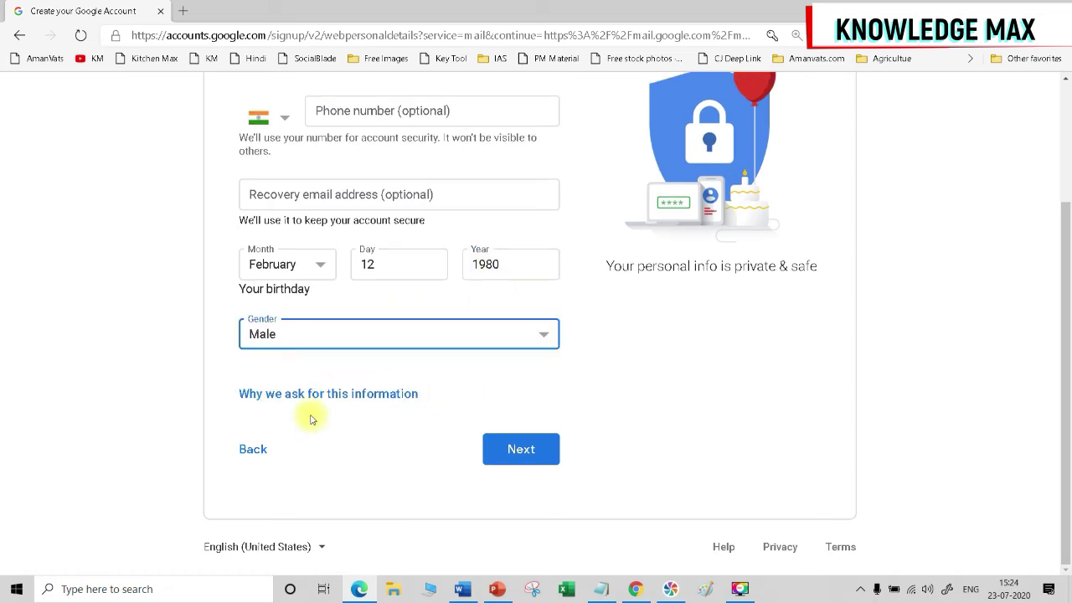
left_click(368, 332)
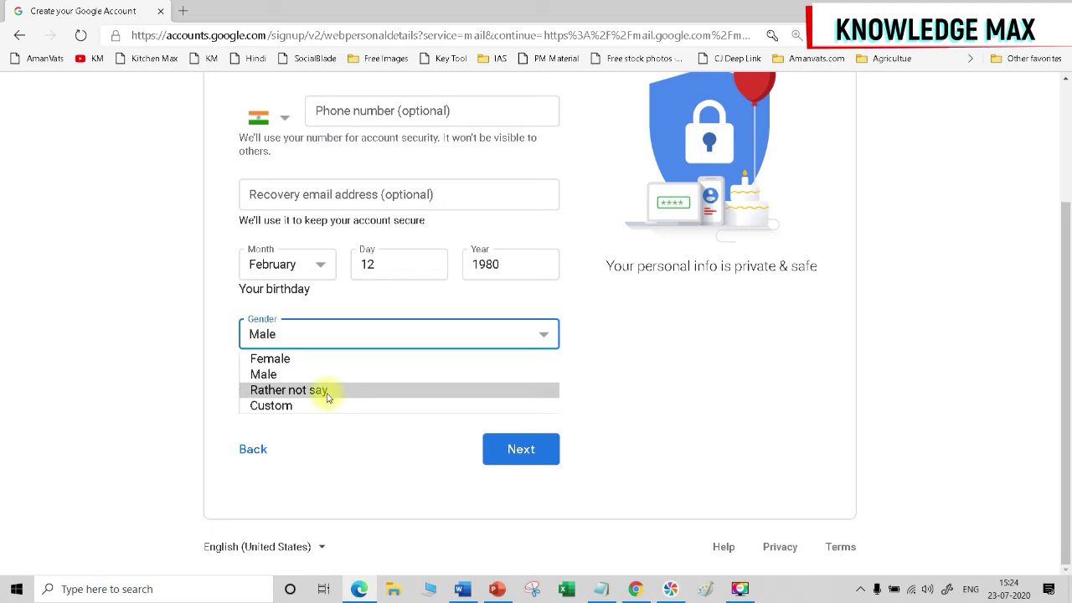
left_click(360, 457)
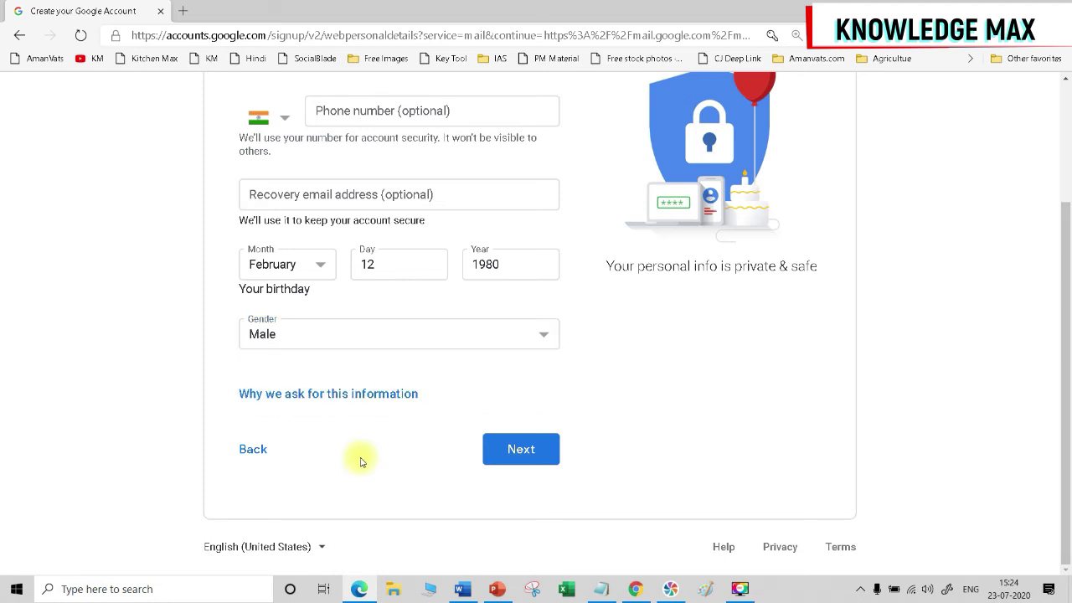
left_click(509, 452)
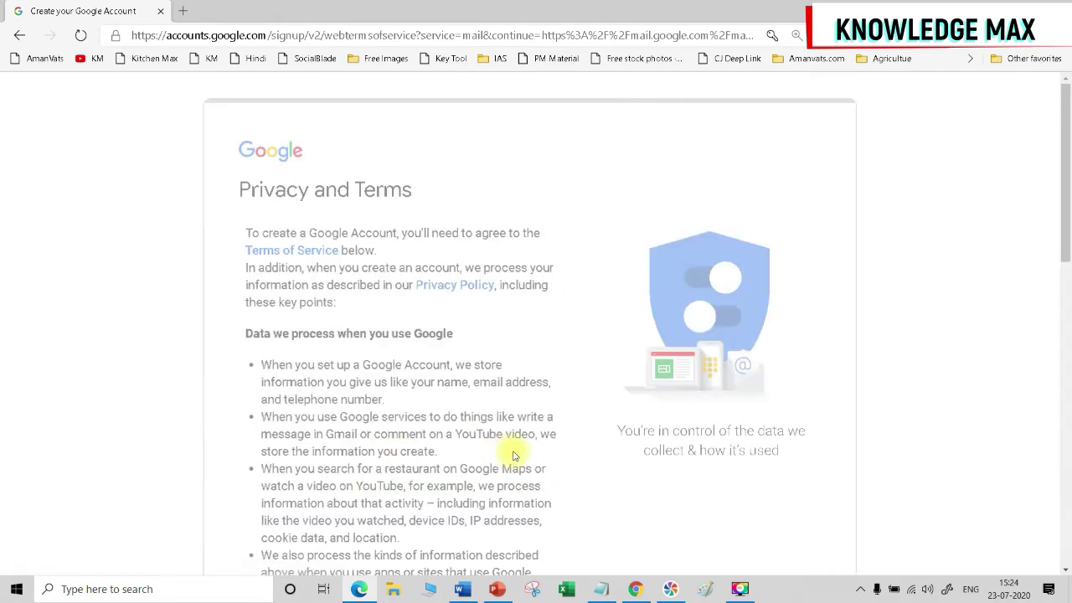
Read through Privacy and Terms, expand More options, and click I agree.
scroll(411, 289, "down", 5)
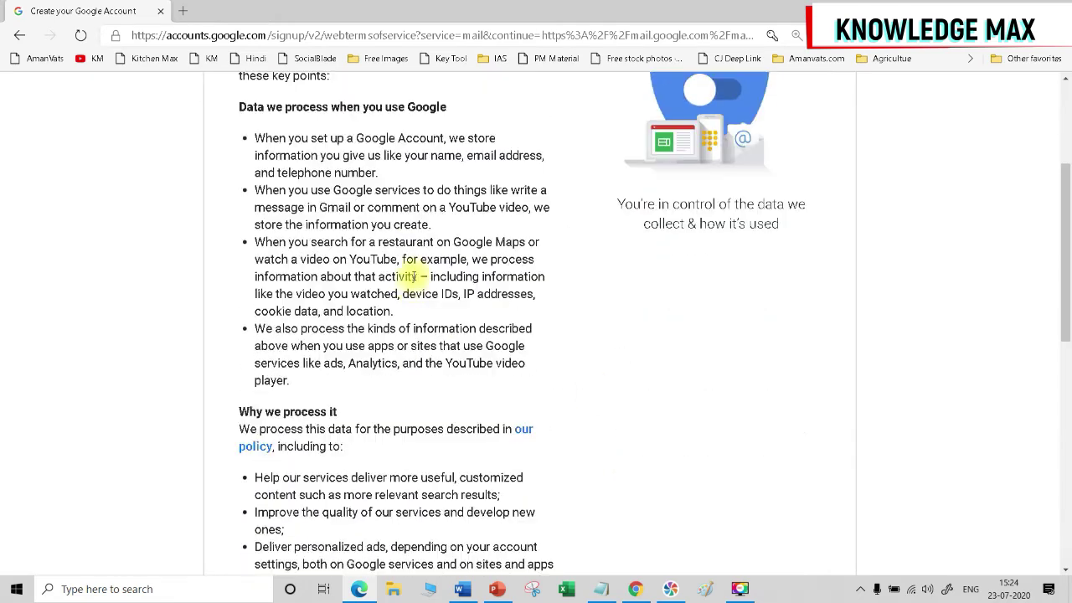
scroll(411, 295, "down", 4)
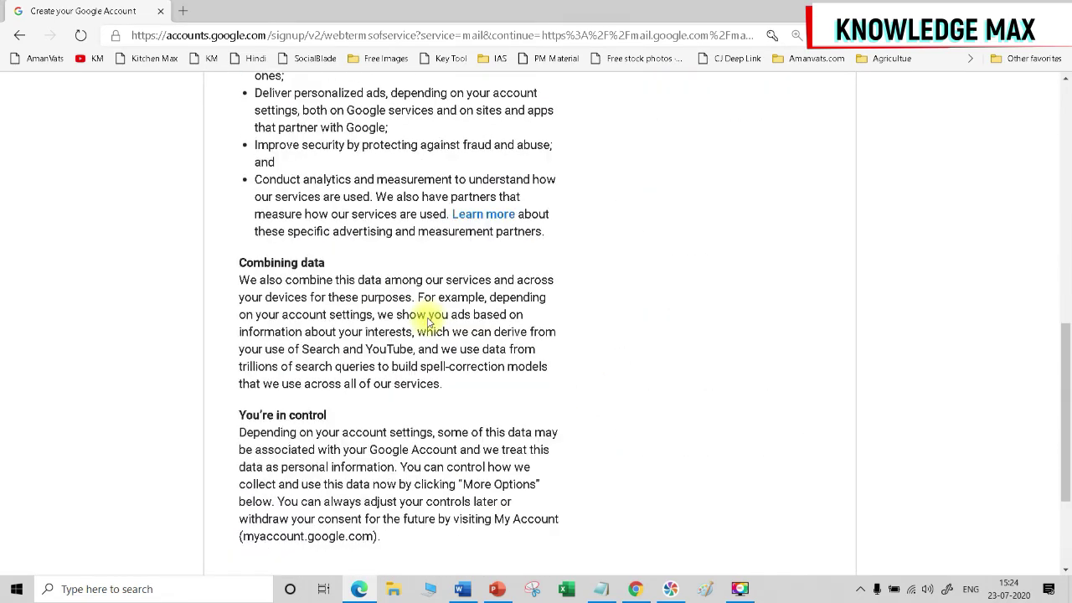
scroll(429, 317, "down", 3)
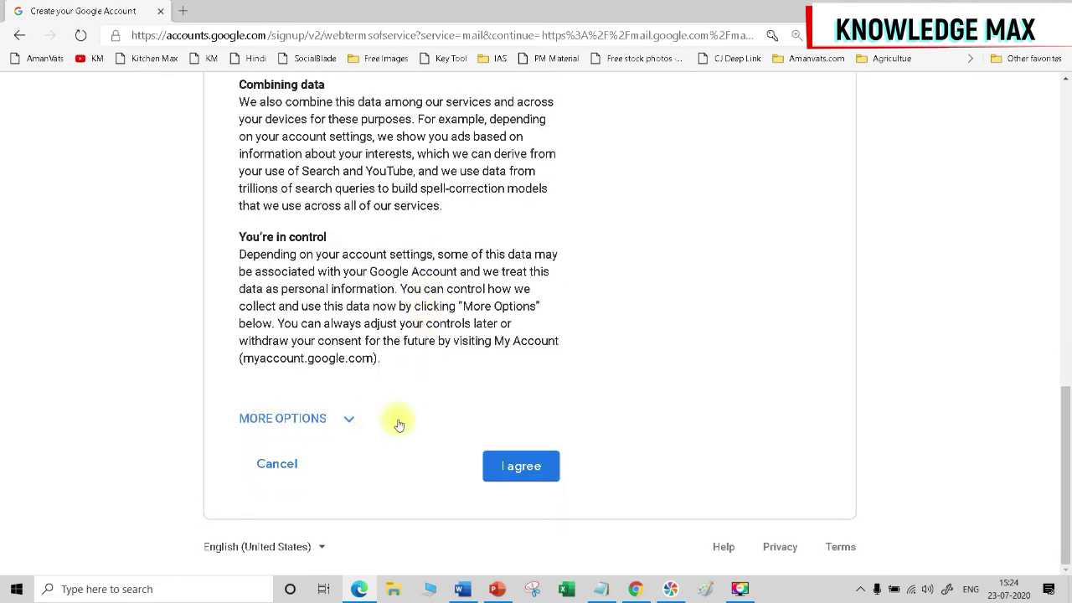
scroll(389, 363, "up", 3)
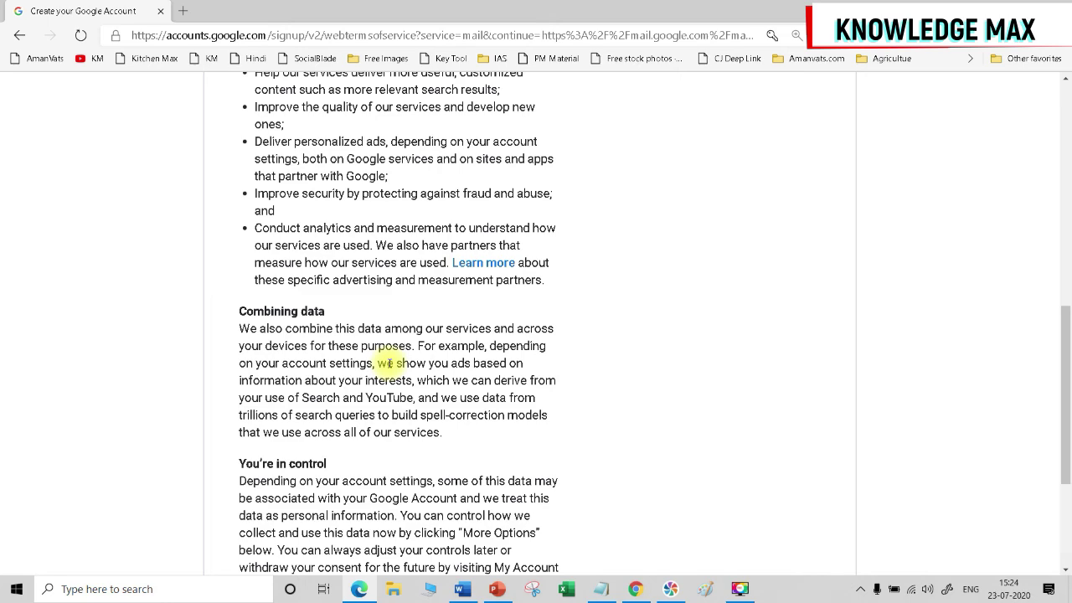
scroll(389, 362, "up", 8)
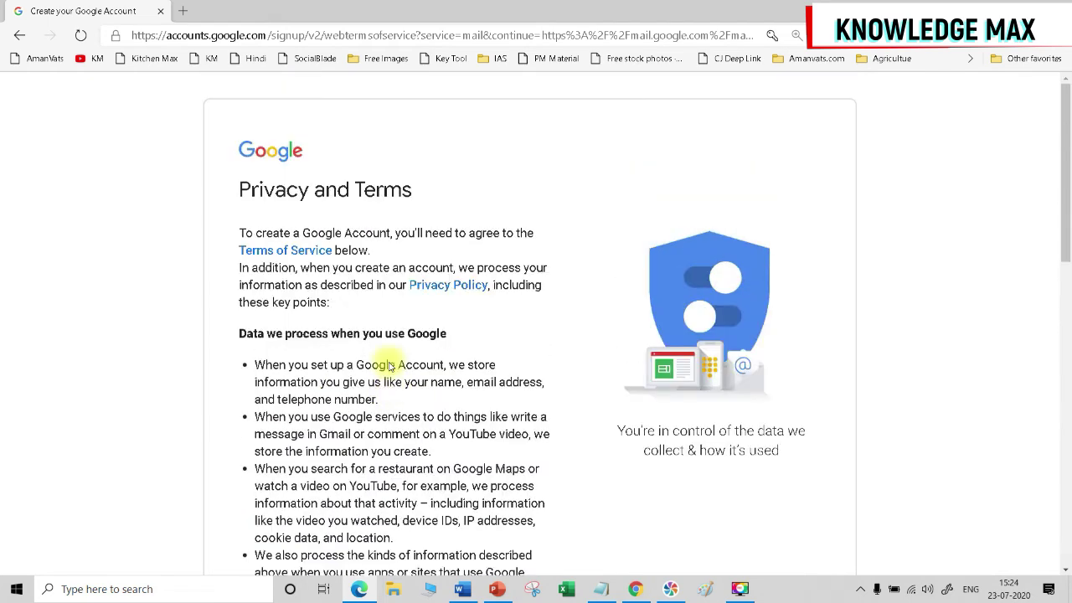
scroll(392, 377, "down", 3)
scroll(399, 394, "down", 3)
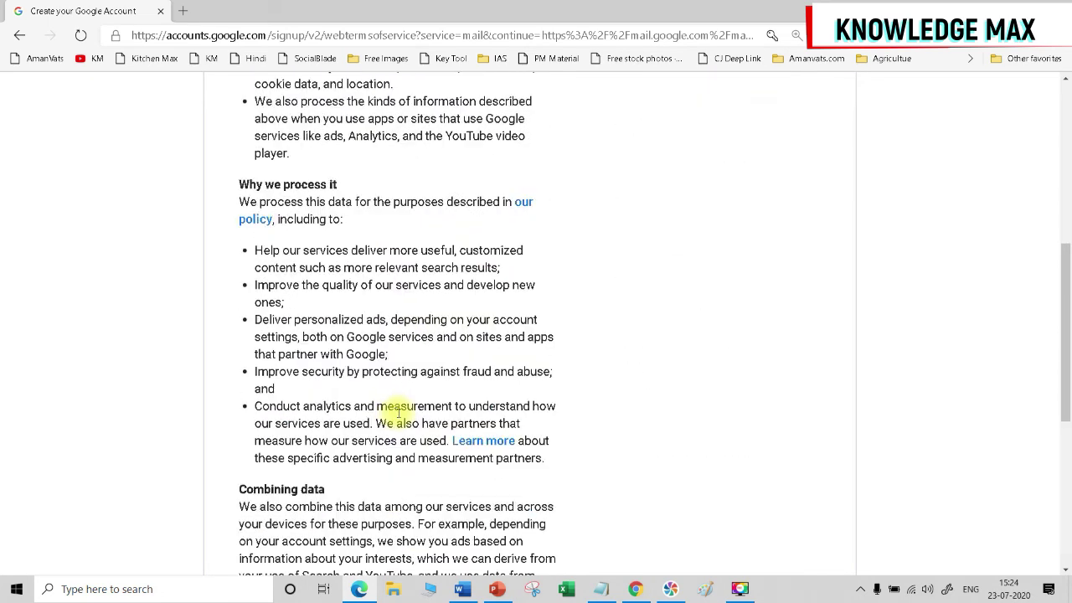
scroll(399, 412, "down", 4)
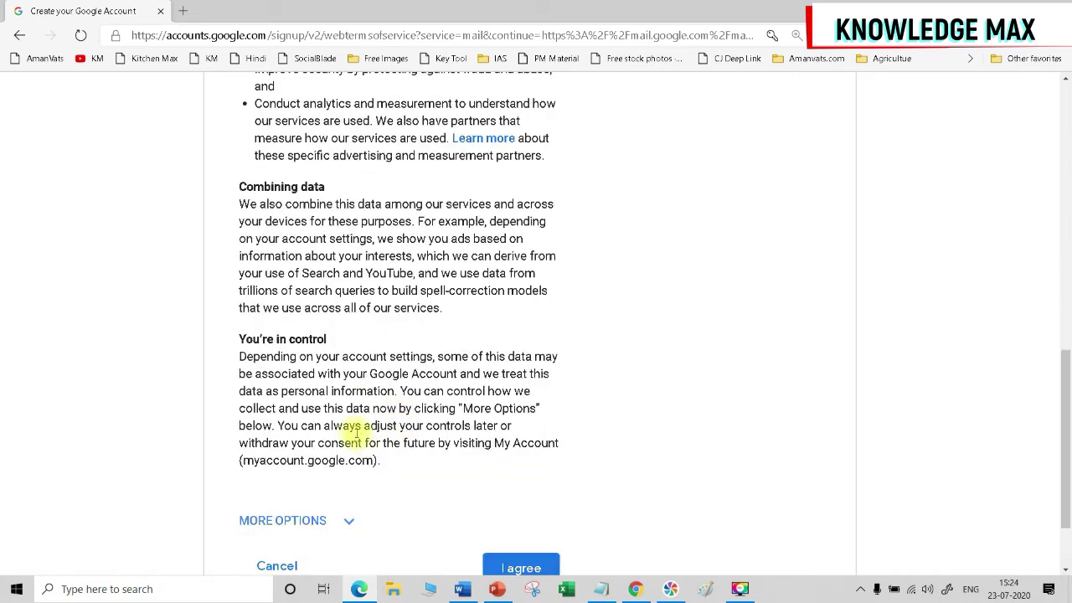
scroll(330, 423, "down", 2)
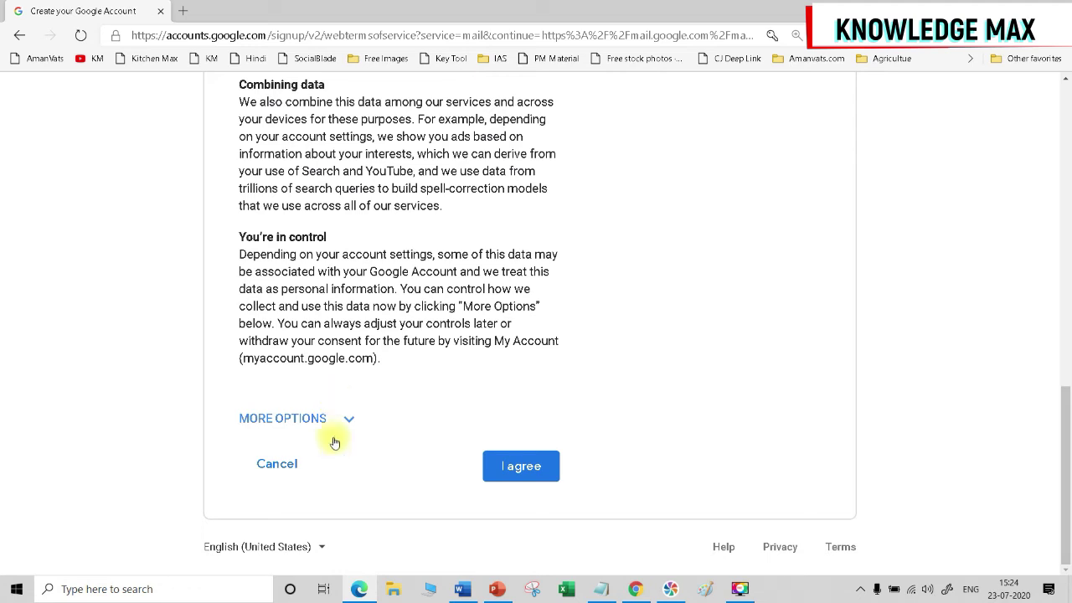
left_click(346, 419)
scroll(348, 433, "down", 4)
scroll(346, 434, "down", 4)
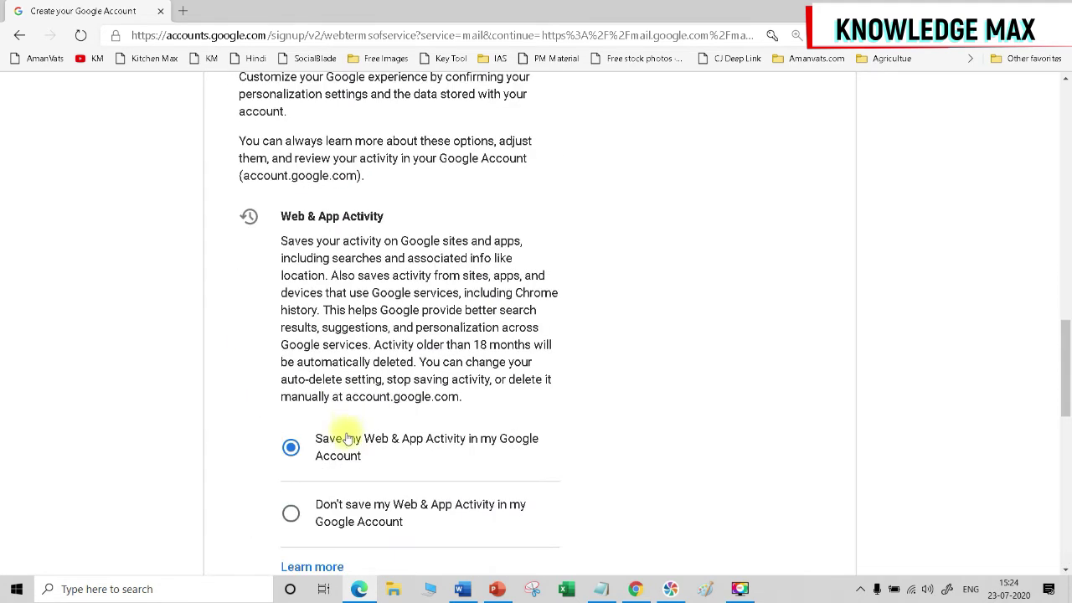
scroll(348, 434, "down", 7)
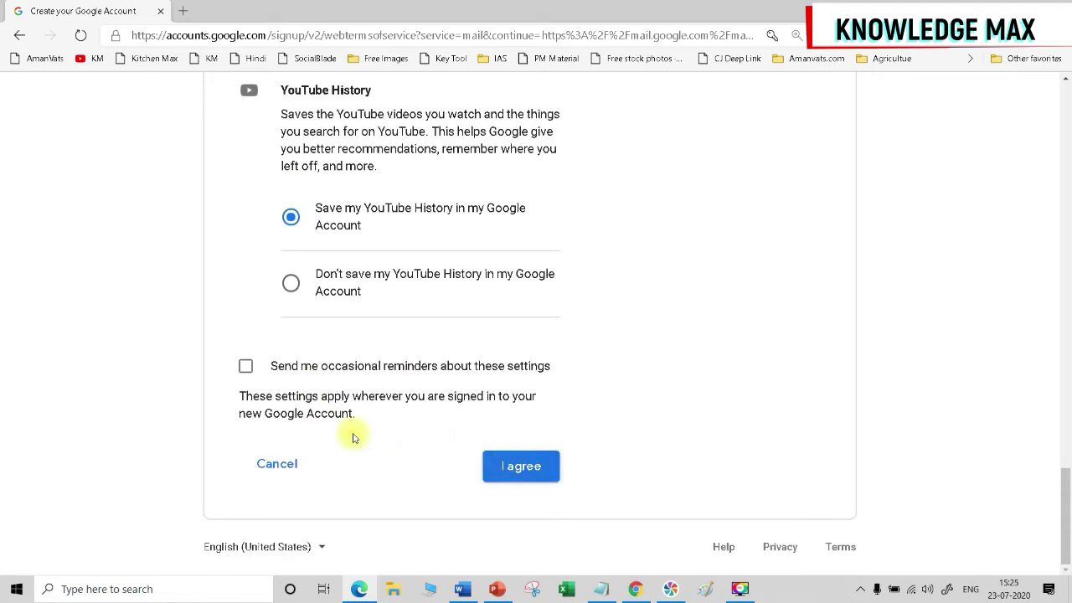
left_click(520, 469)
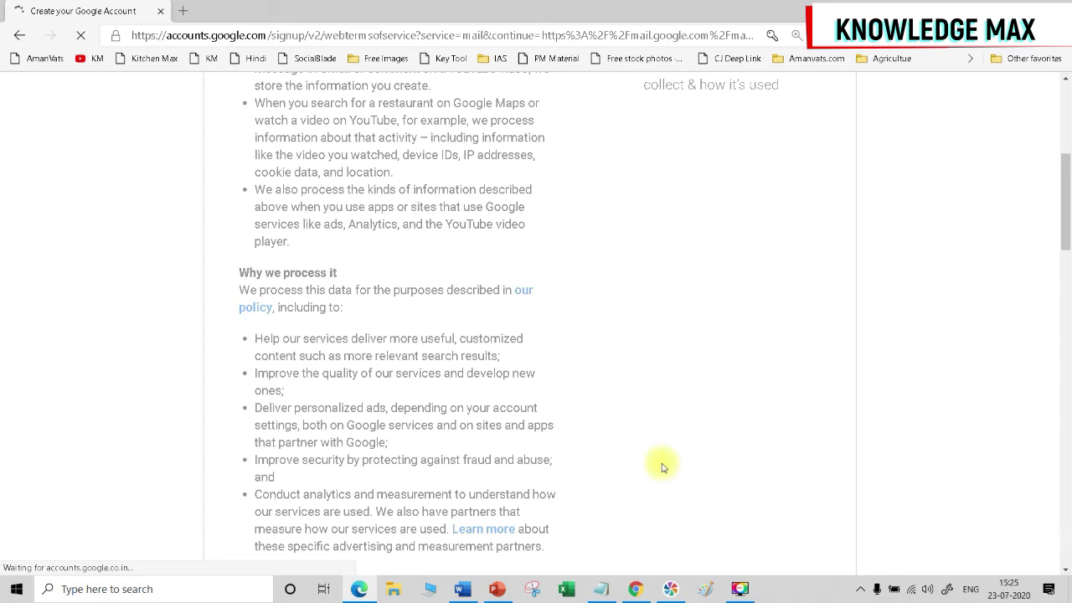
In Notepad, prefix 'Gmail.' with the new username and @ and append 'com', then return to Edge.
left_click(600, 589)
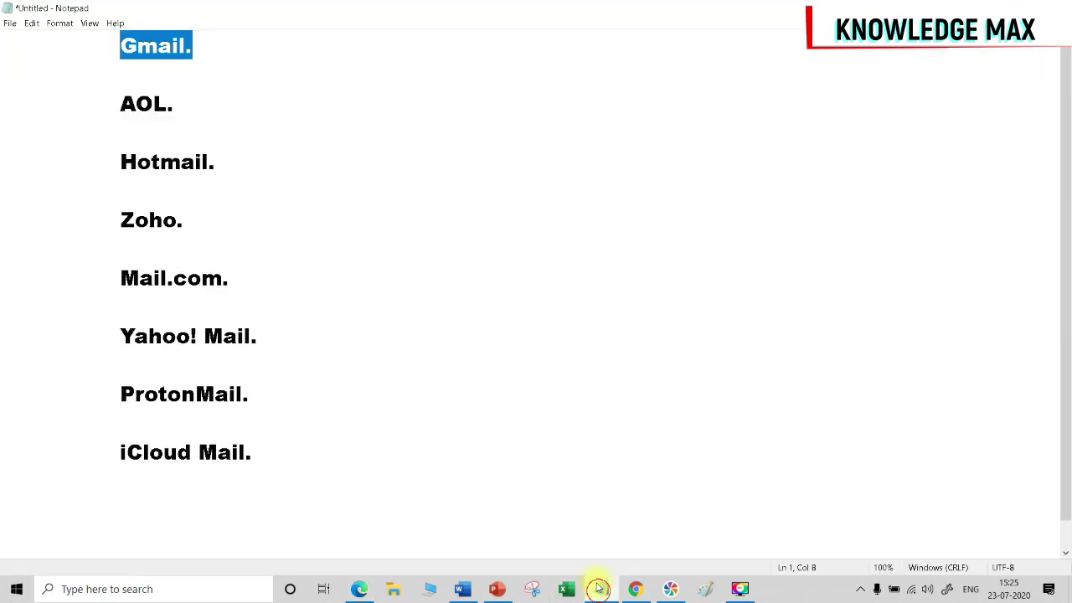
left_click(120, 41)
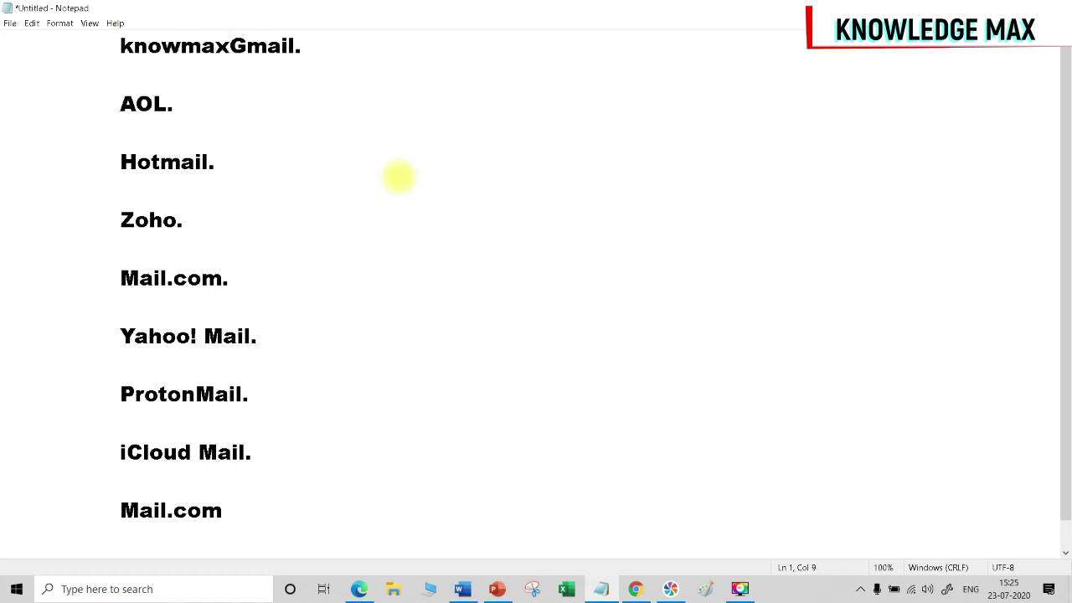
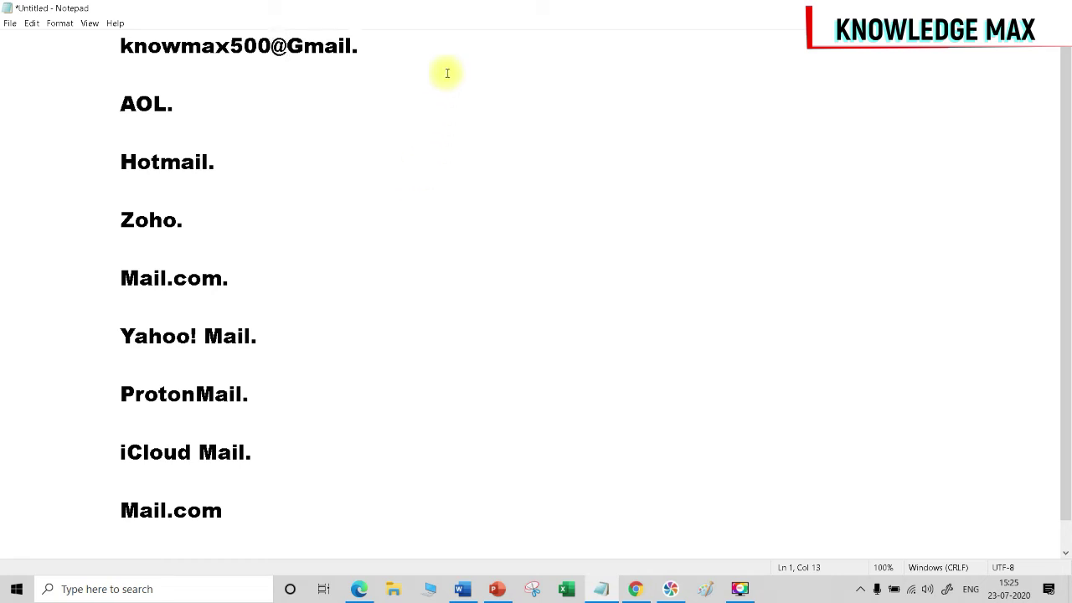
left_click_drag(287, 46, 273, 43)
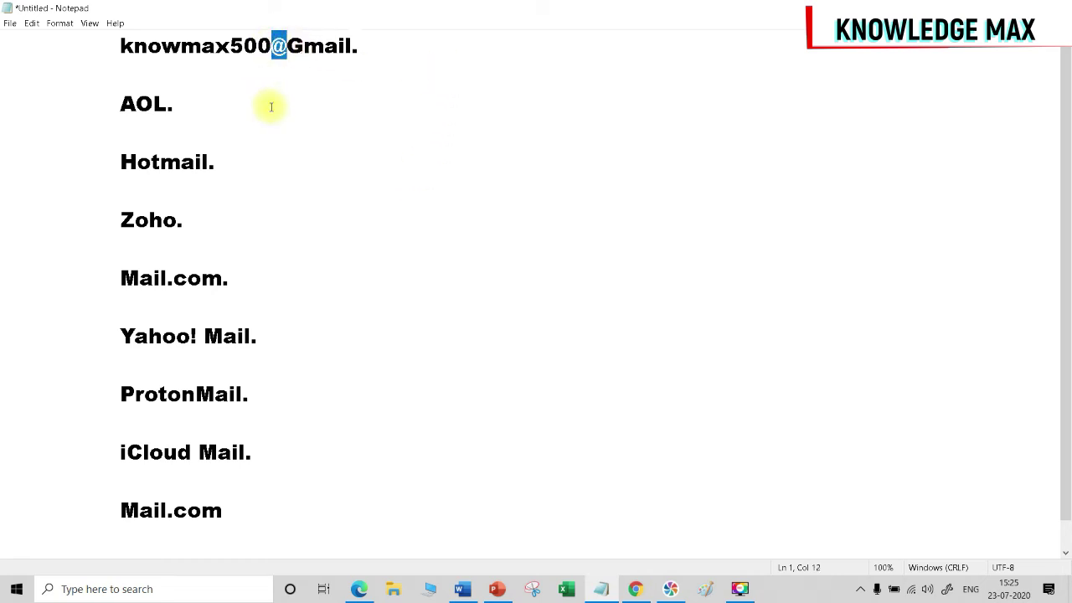
left_click(362, 44)
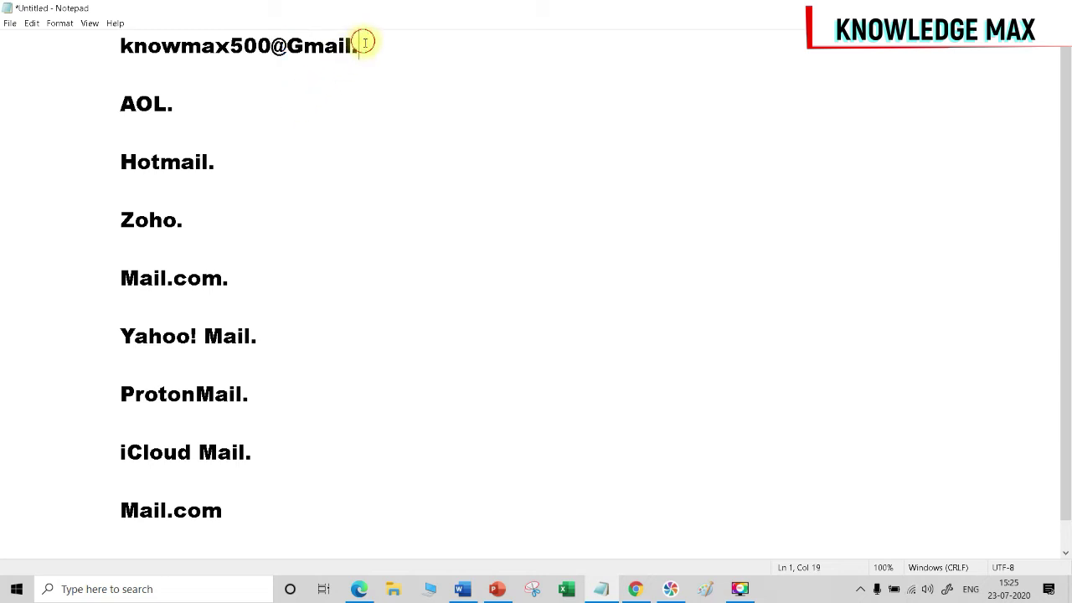
type("com")
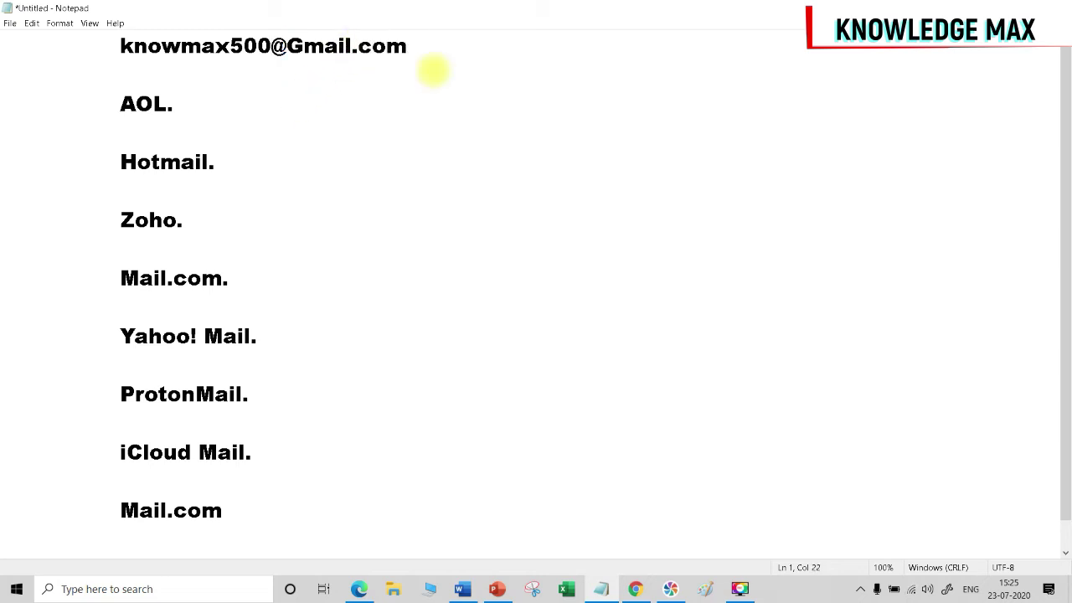
left_click_drag(287, 44, 406, 44)
left_click(283, 40)
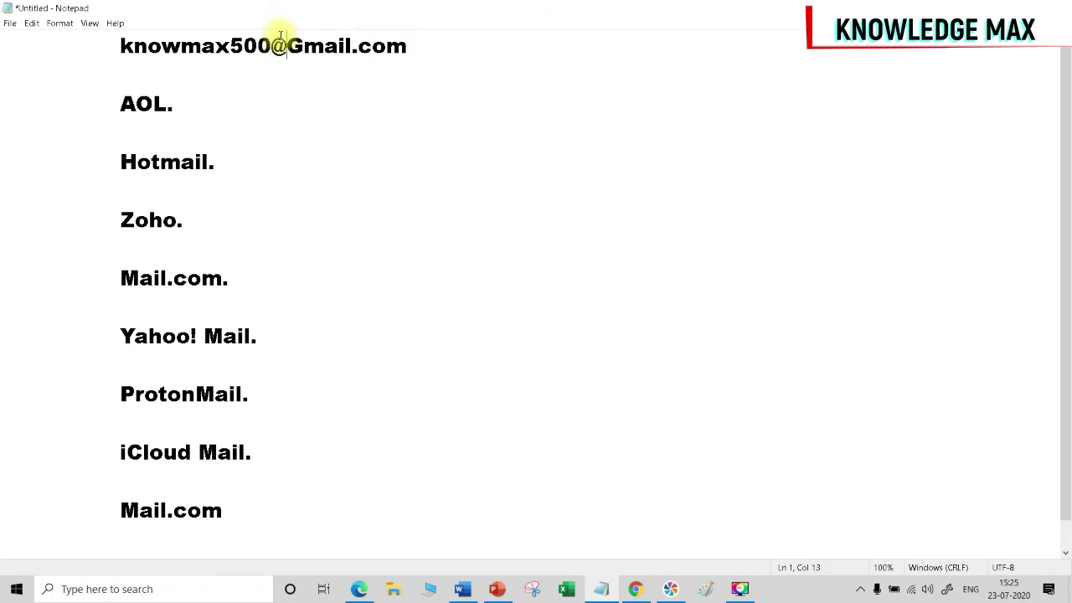
left_click_drag(272, 44, 111, 42)
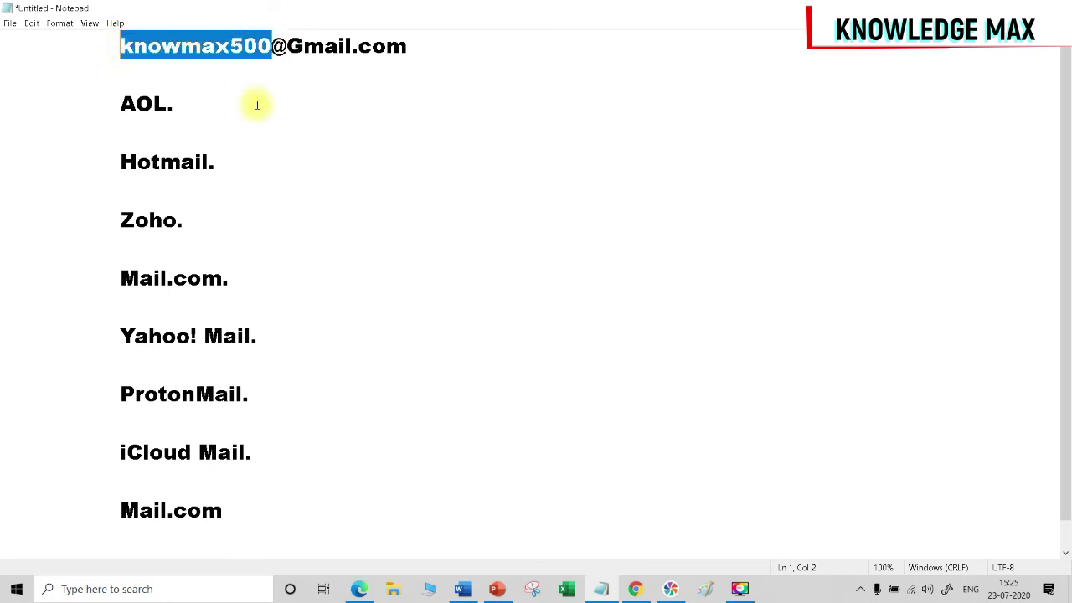
left_click(359, 589)
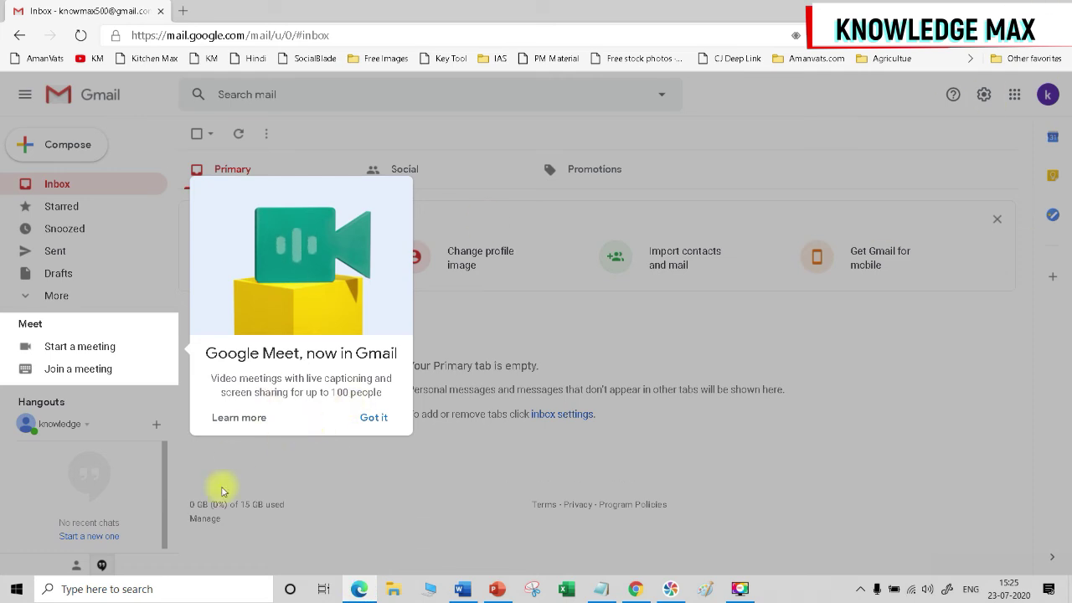
Dismiss the Google Meet announcement and briefly check the account avatar menu.
left_click(373, 417)
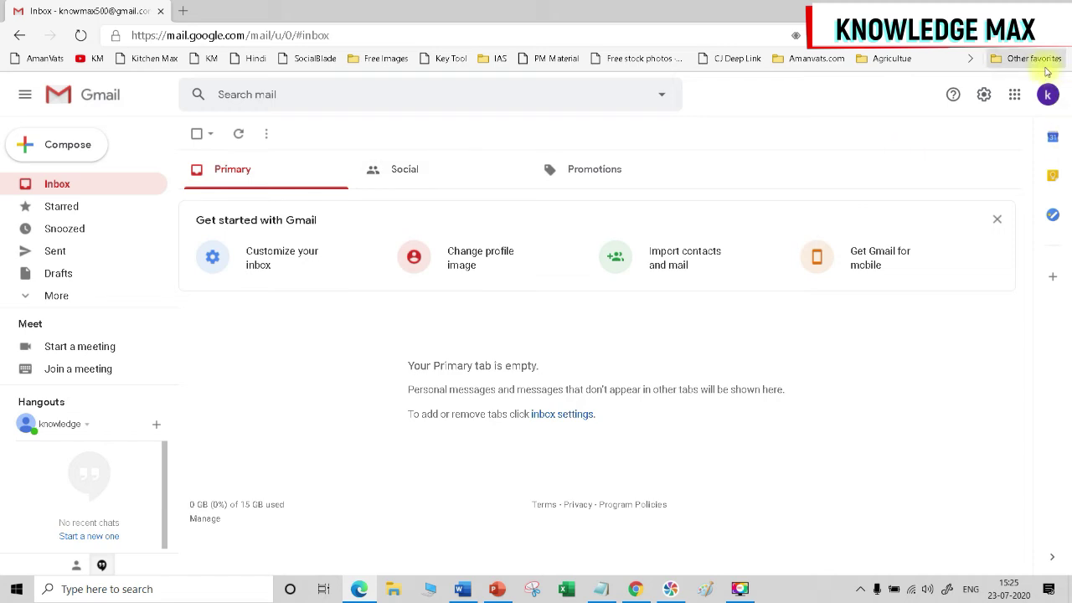
left_click(1047, 94)
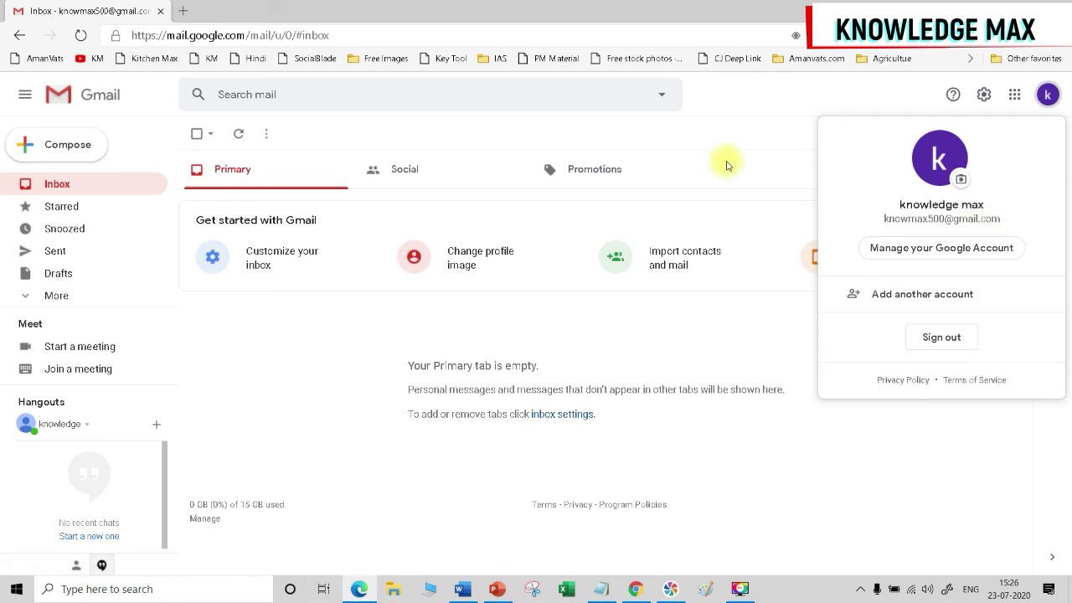
left_click(730, 161)
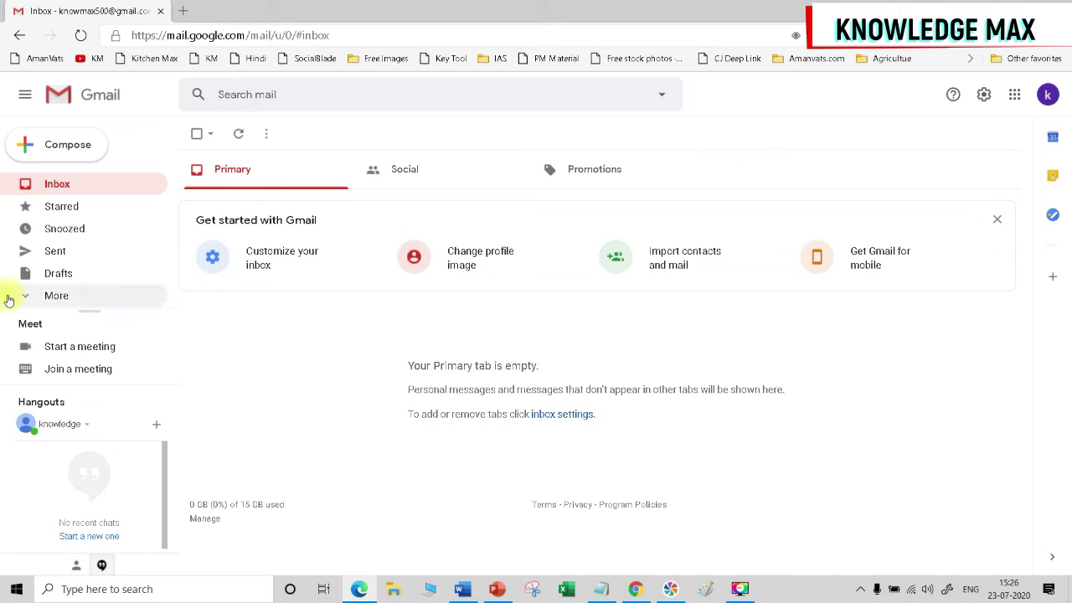
Start a new email to the account's own address with subject 'Test Mail' and body 'This is test mail from testing purpose only'.
left_click(47, 148)
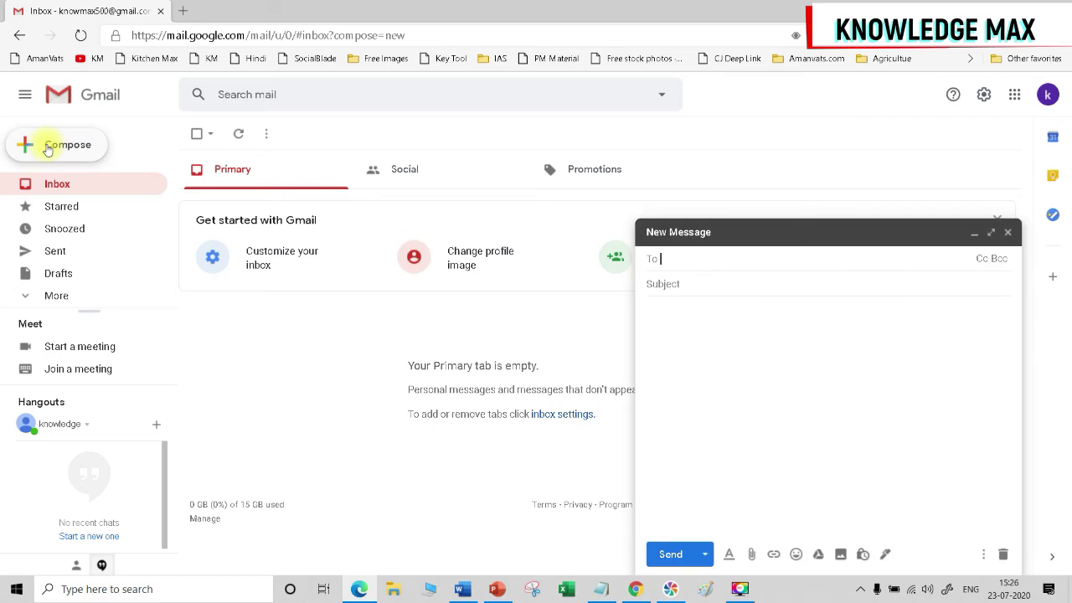
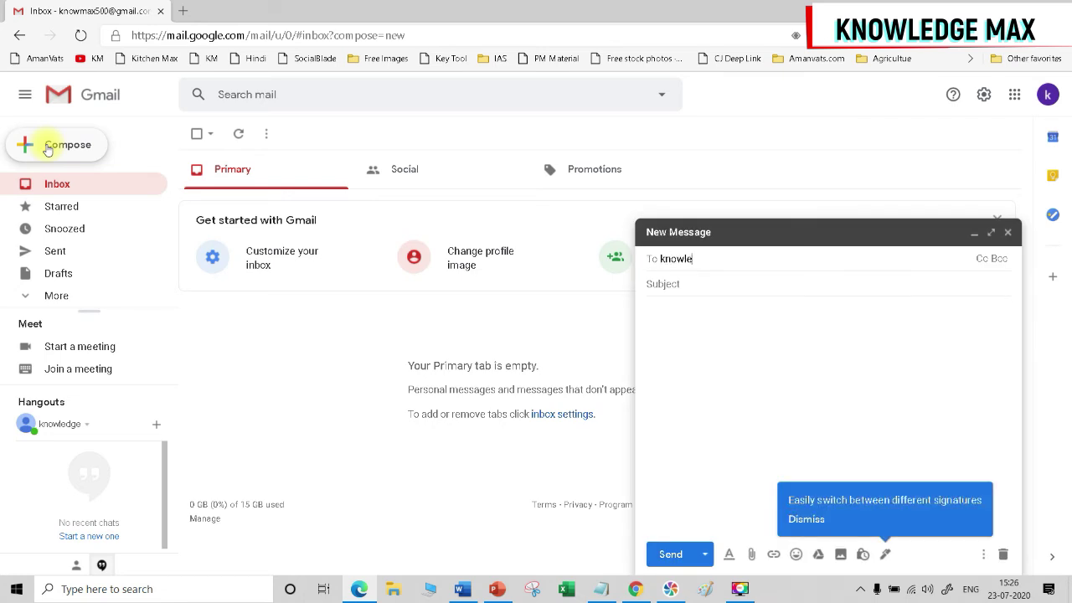
key("Return")
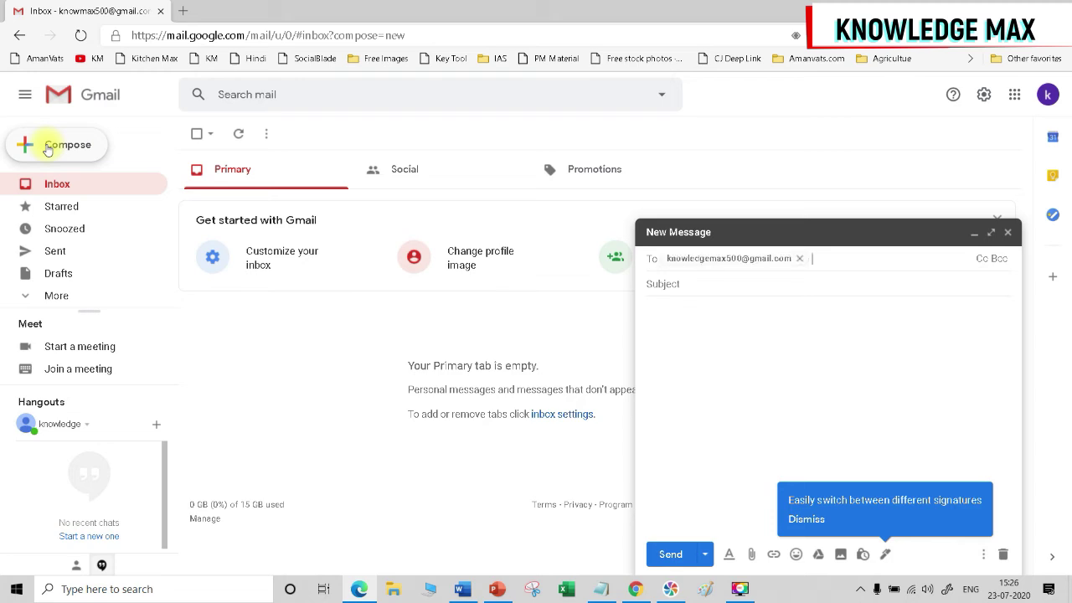
key("Tab")
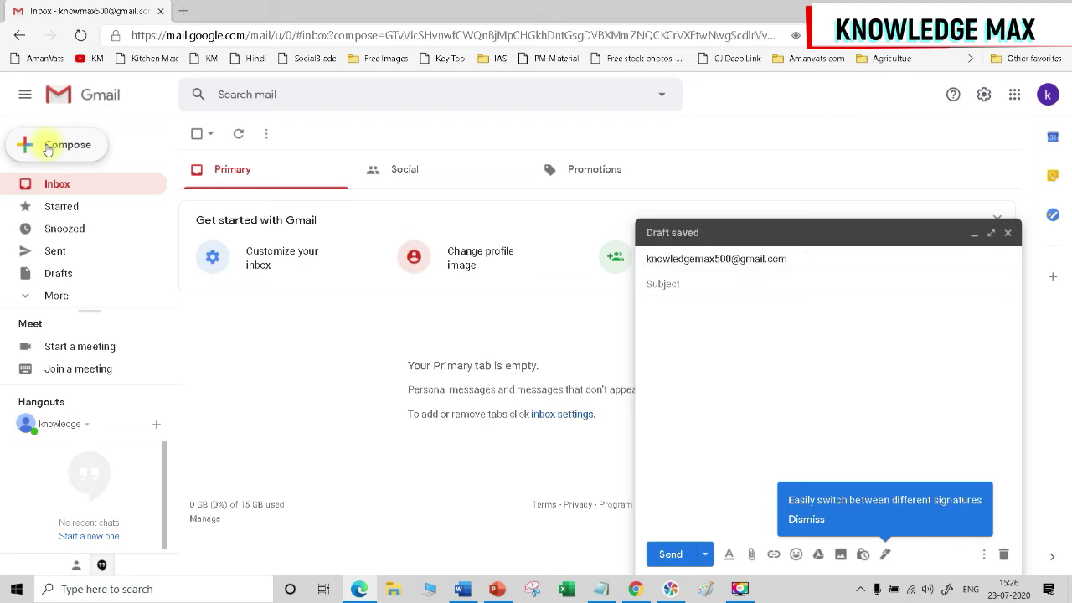
type("Test Mail")
key("Tab")
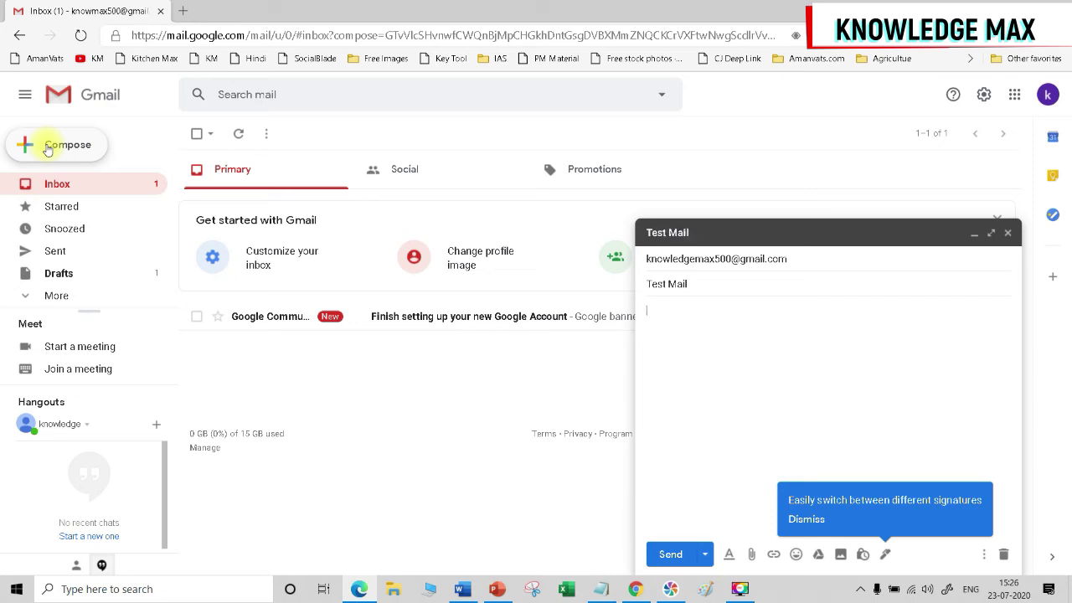
type("This is test mail from")
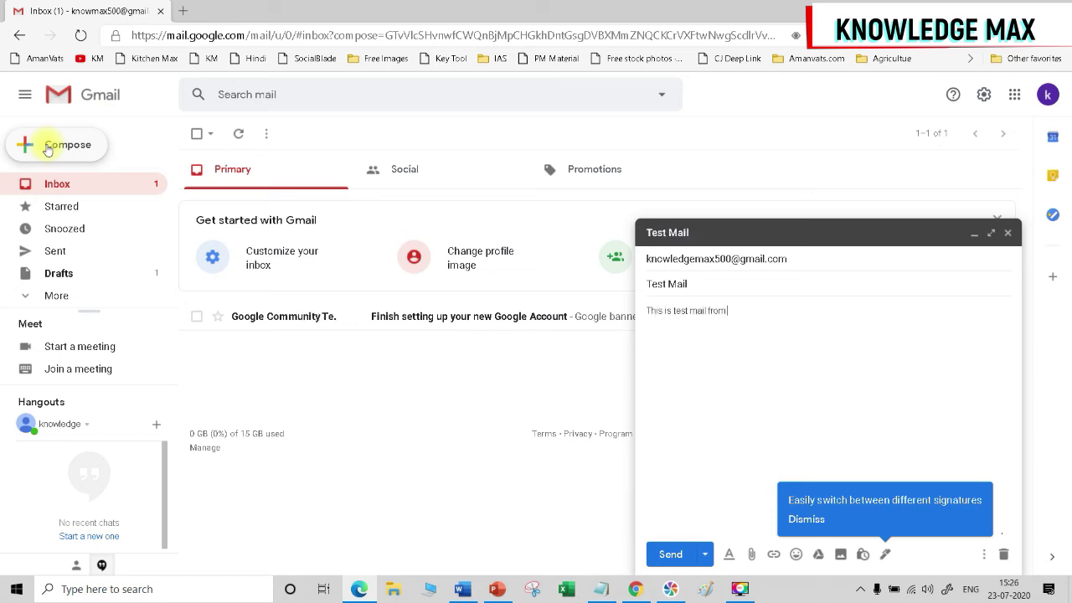
type(" testing purpose only")
Add a 'Thanks' sign-off, remove the unfinished signature line, and send the mail.
key("Return")
key("Return")
type("Thanks")
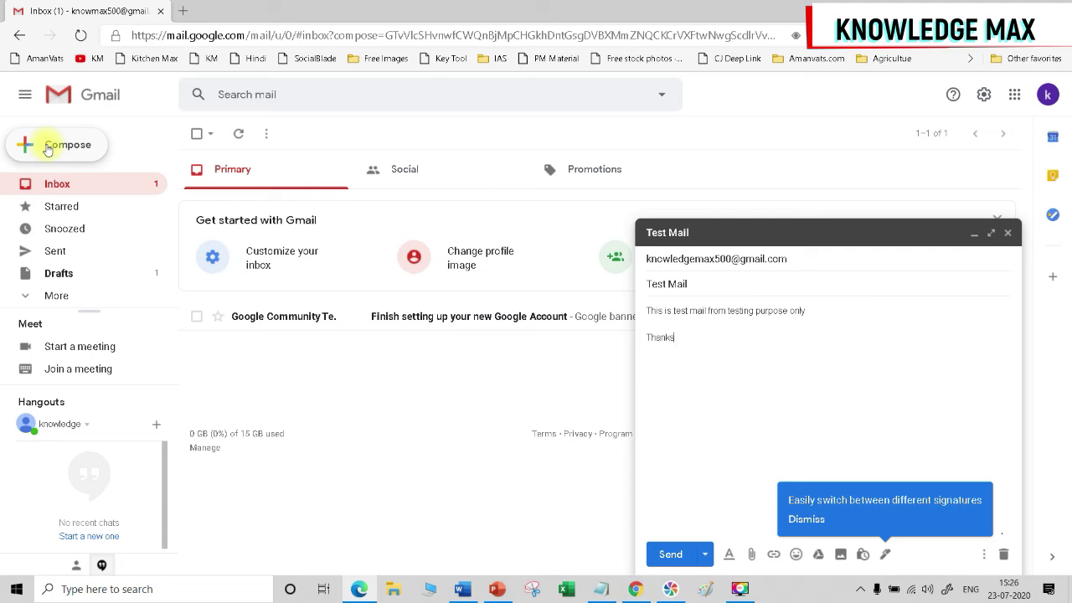
key("Return")
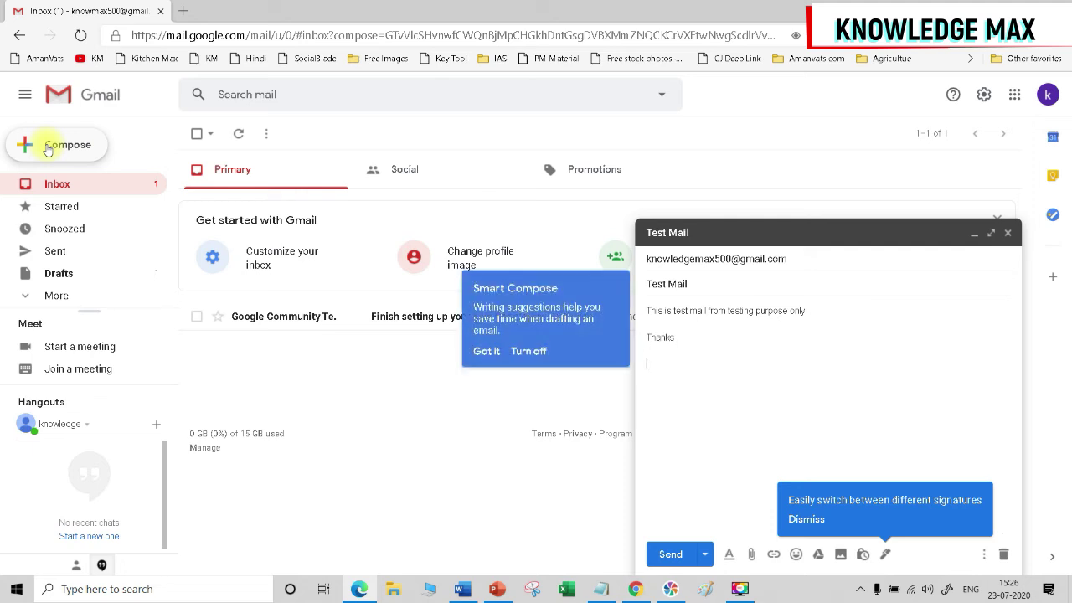
type("KNowledge Max")
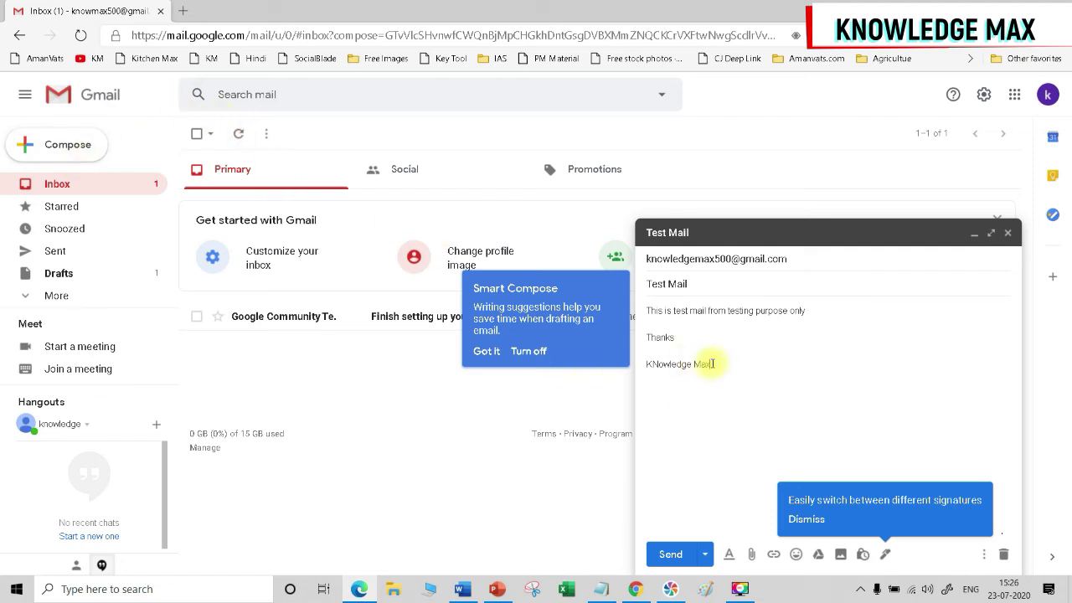
left_click_drag(710, 364, 644, 365)
type("know")
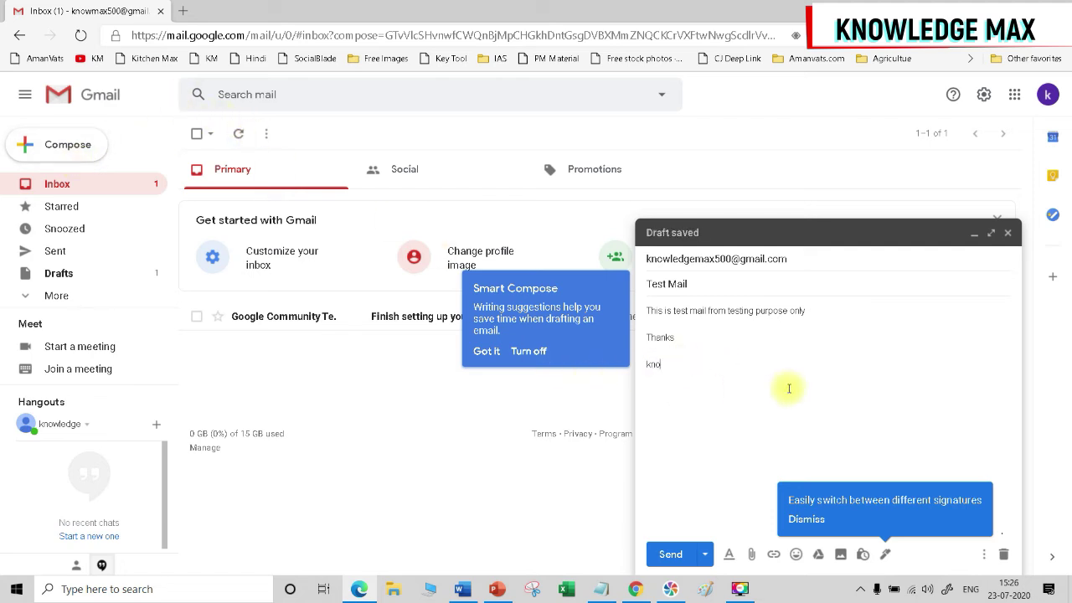
key("BackSpace")
key("BackSpace")
key("BackSpace")
key("BackSpace")
key("BackSpace")
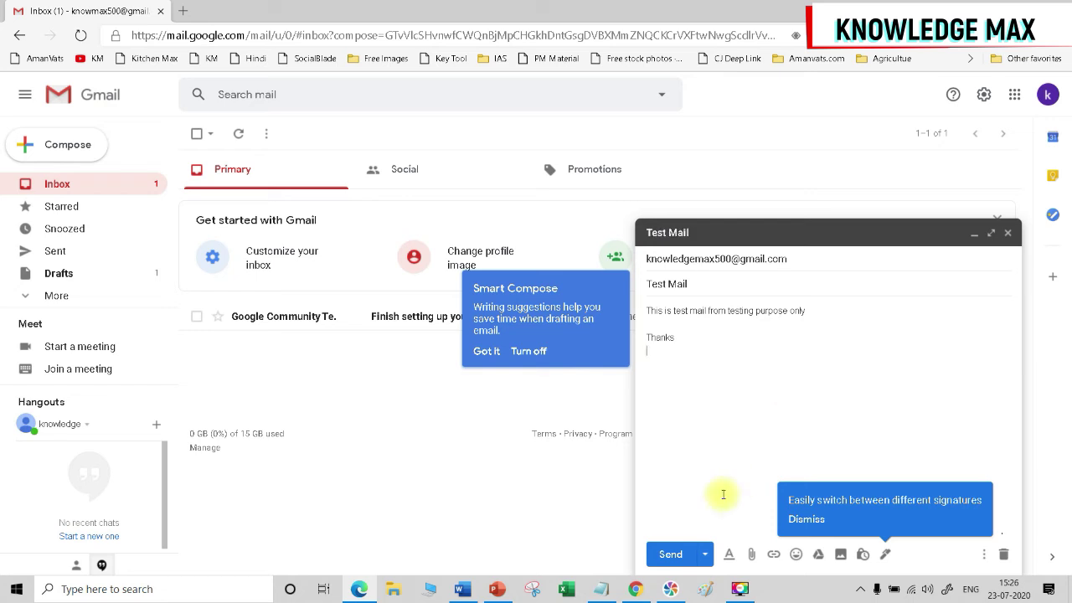
left_click(671, 554)
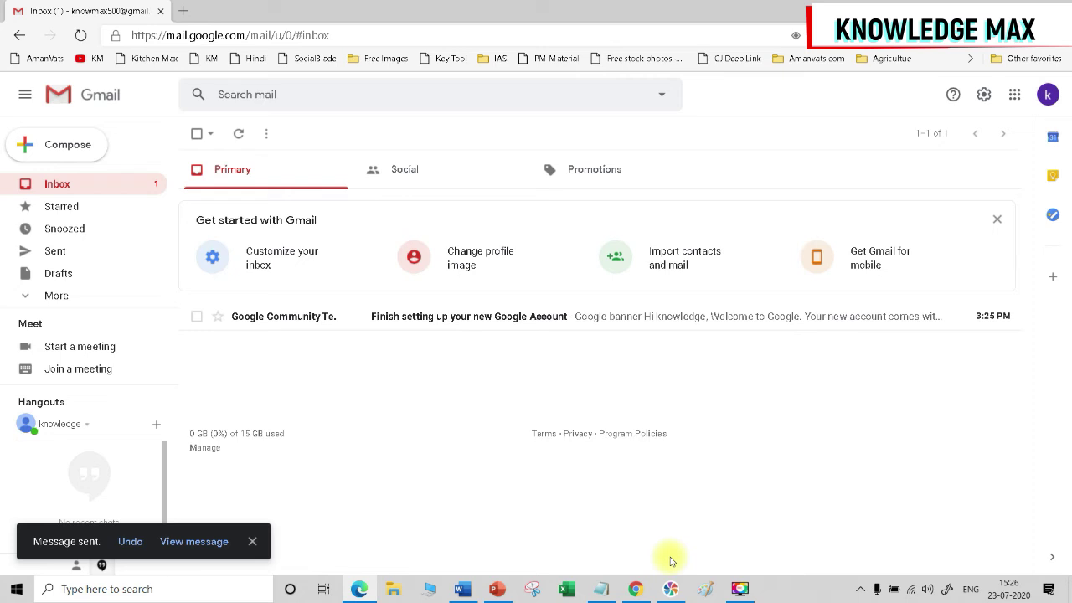
Open gmail.com in a new browser tab.
left_click(185, 13)
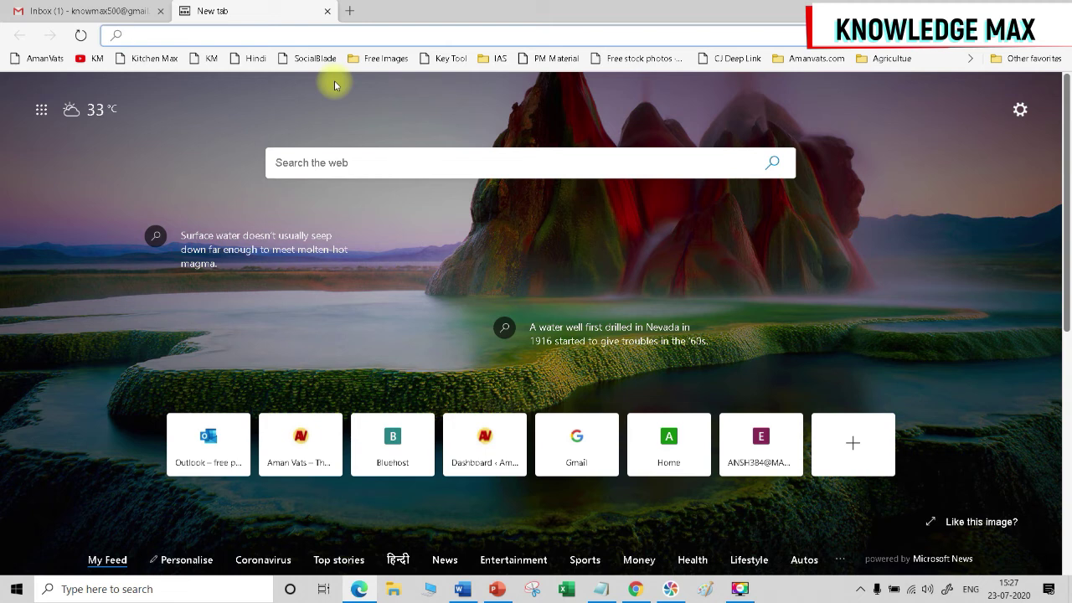
type("gmail.com")
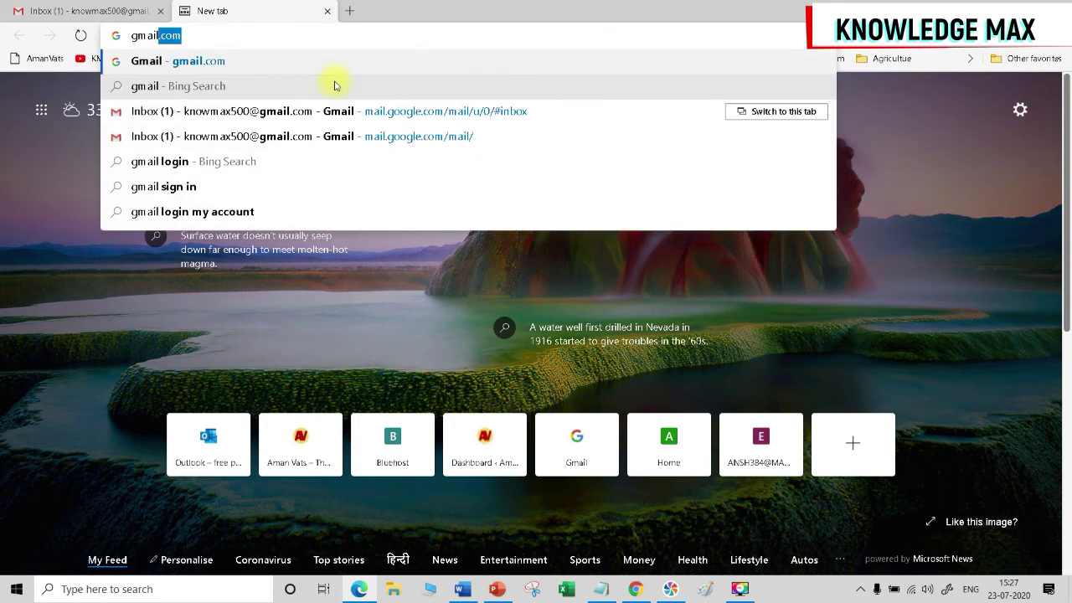
key("Return")
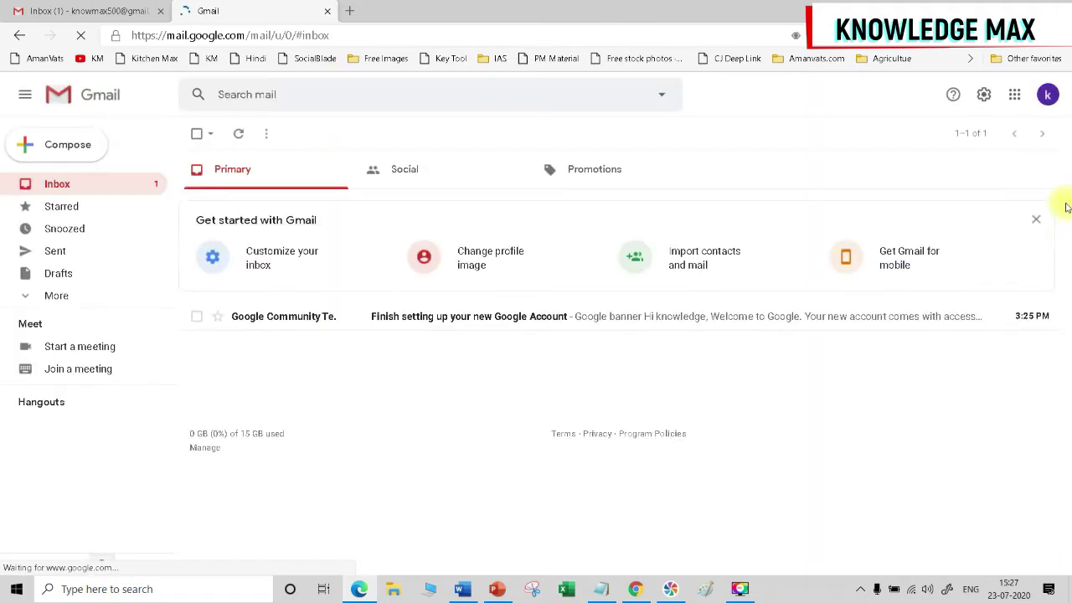
Add and sign in to the saved second Gmail account from the avatar menu.
left_click(1047, 95)
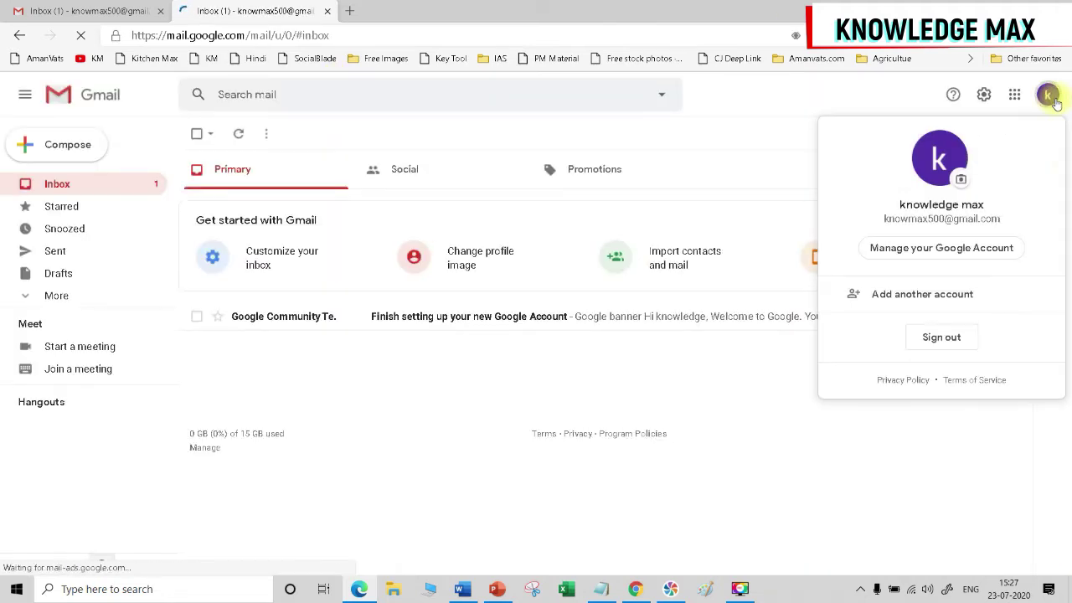
left_click(918, 305)
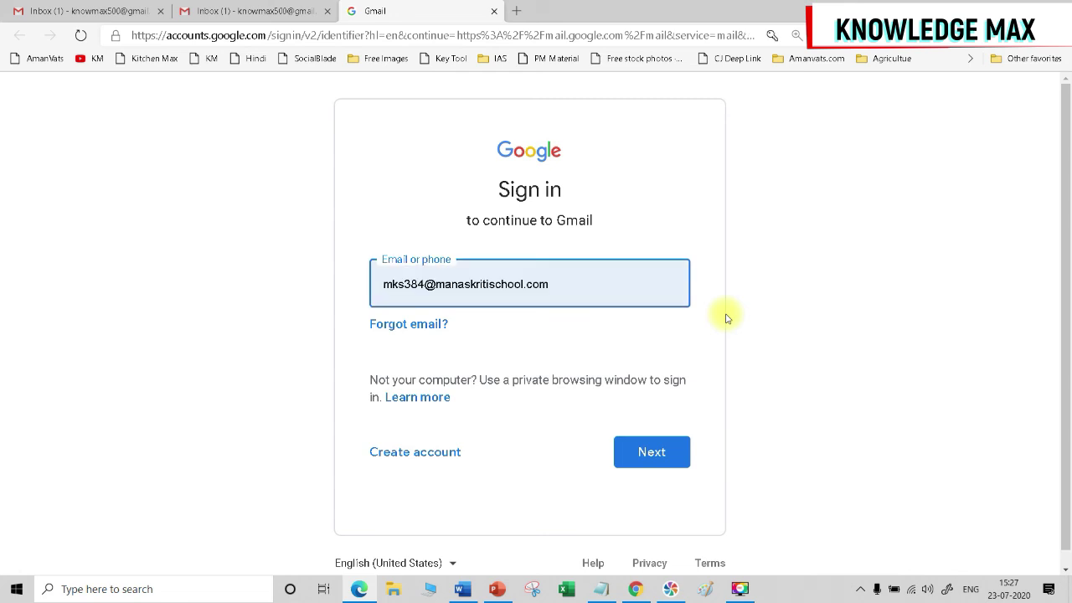
type("knowledg")
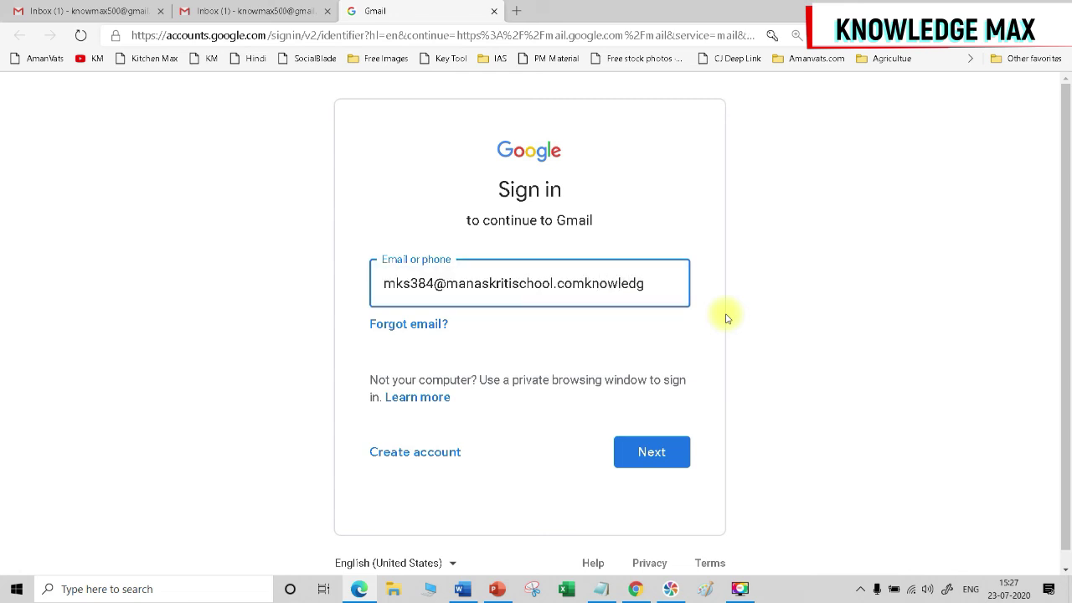
key("BackSpace")
key("BackSpace")
key("BackSpace")
key("BackSpace")
key("BackSpace")
key("BackSpace")
key("BackSpace")
key("BackSpace")
key("BackSpace")
key("BackSpace")
key("BackSpace")
key("BackSpace")
key("BackSpace")
key("BackSpace")
key("BackSpace")
key("BackSpace")
key("BackSpace")
key("BackSpace")
key("BackSpace")
key("BackSpace")
type("knowl")
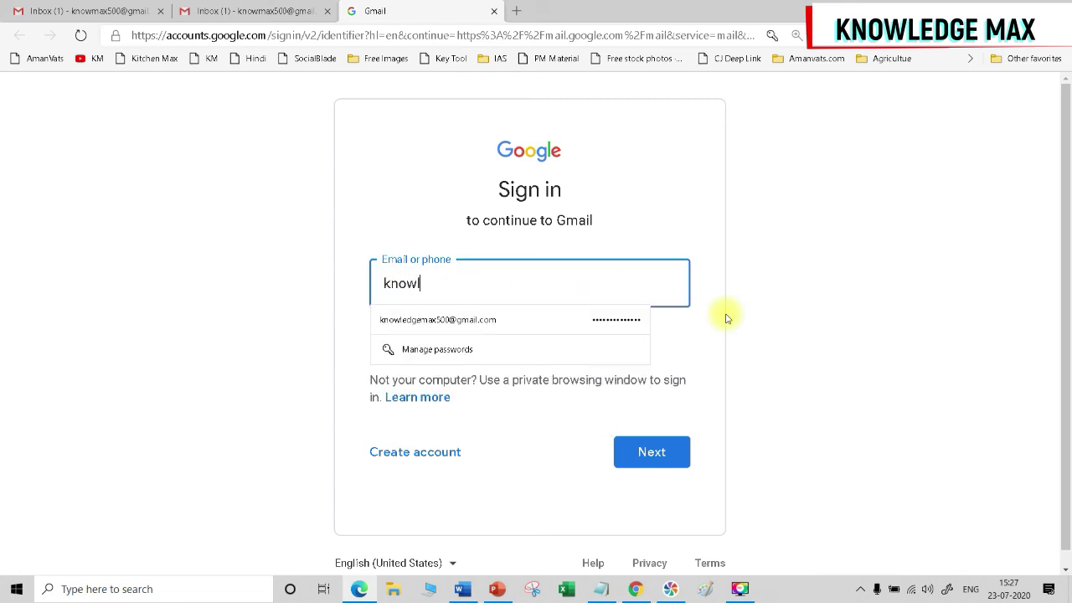
type("edge")
key("Down")
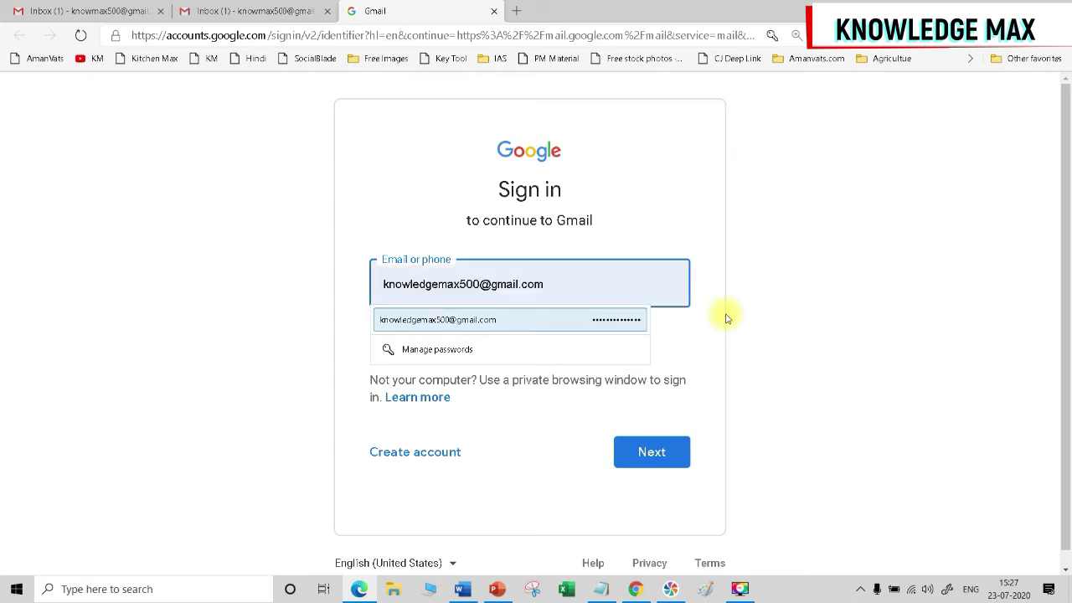
key("Return")
key("Return")
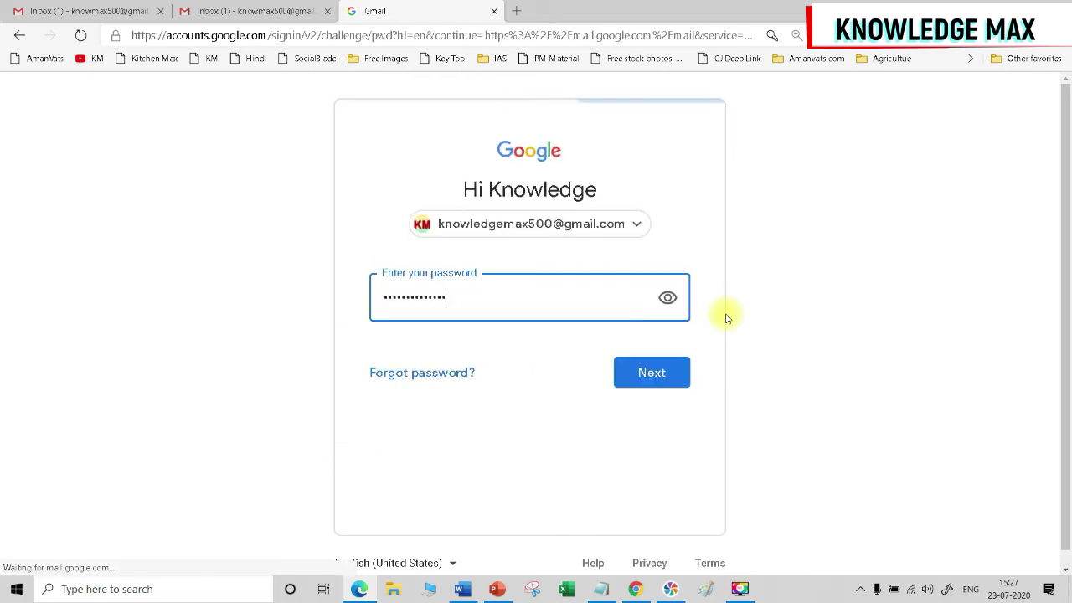
left_click(663, 373)
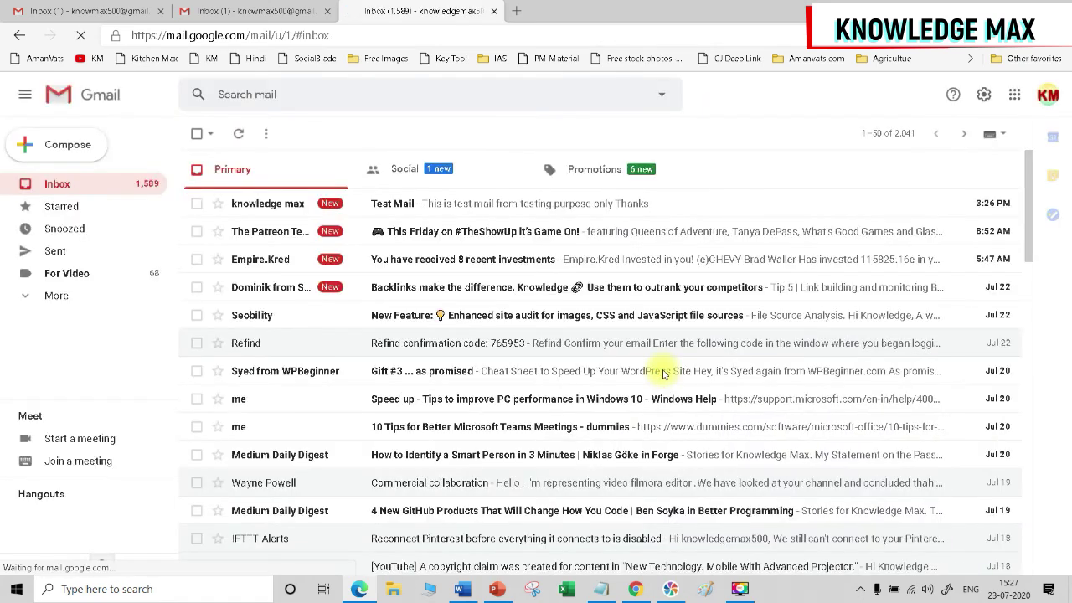
Open the received Test Mail and mark it Looks safe to clear the warning banner.
left_click(284, 206)
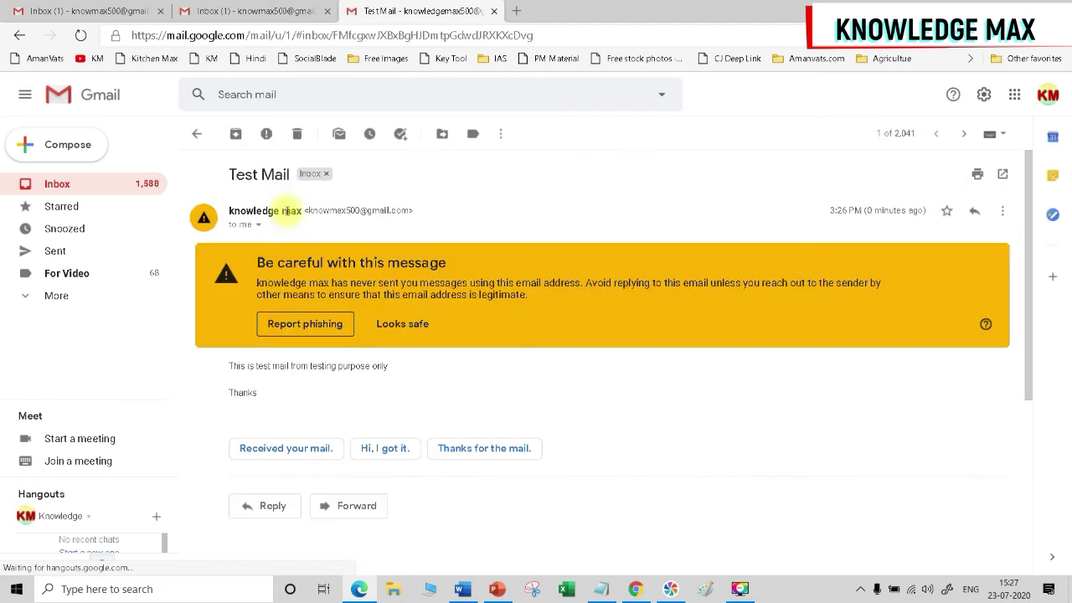
scroll(233, 375, "down", 2)
scroll(232, 374, "up", 2)
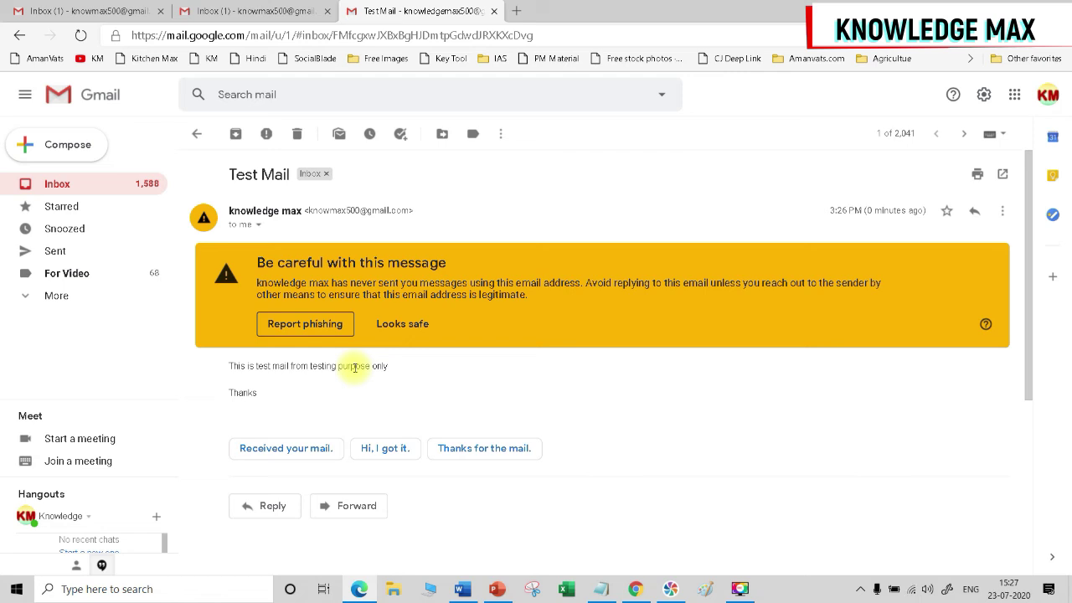
left_click(384, 324)
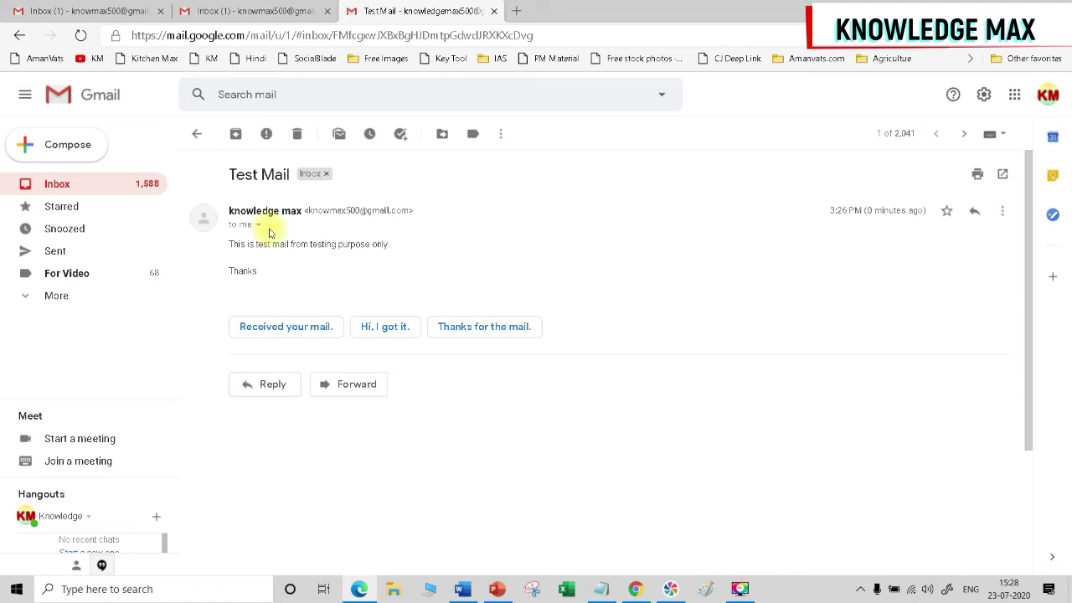
Start a reply reading 'Thanks for kind email' and 'I acknowledge.' on separate lines.
left_click(974, 215)
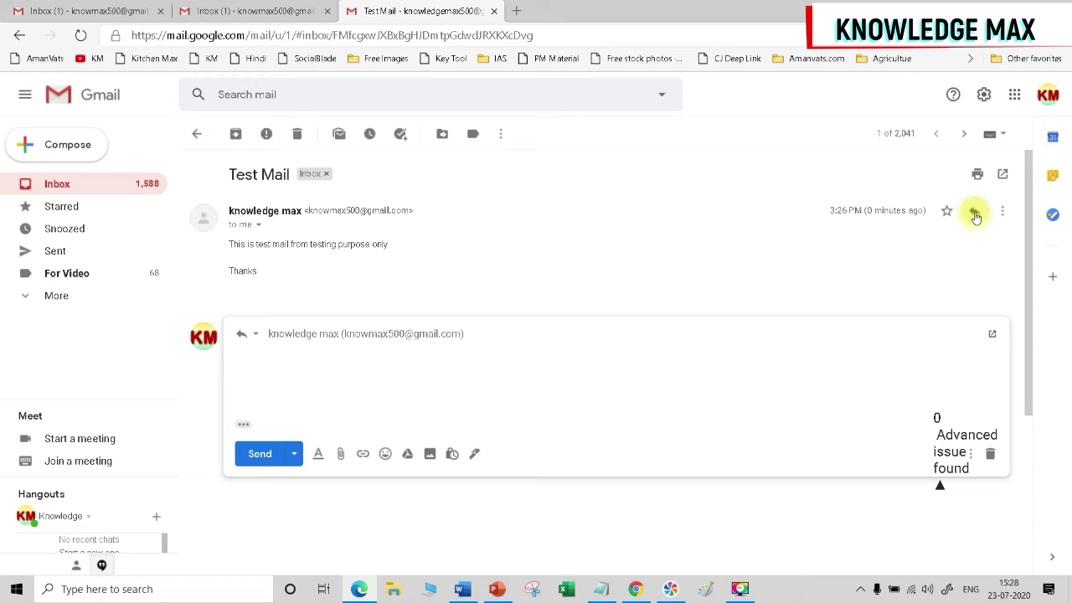
type("Thanks for kind email.")
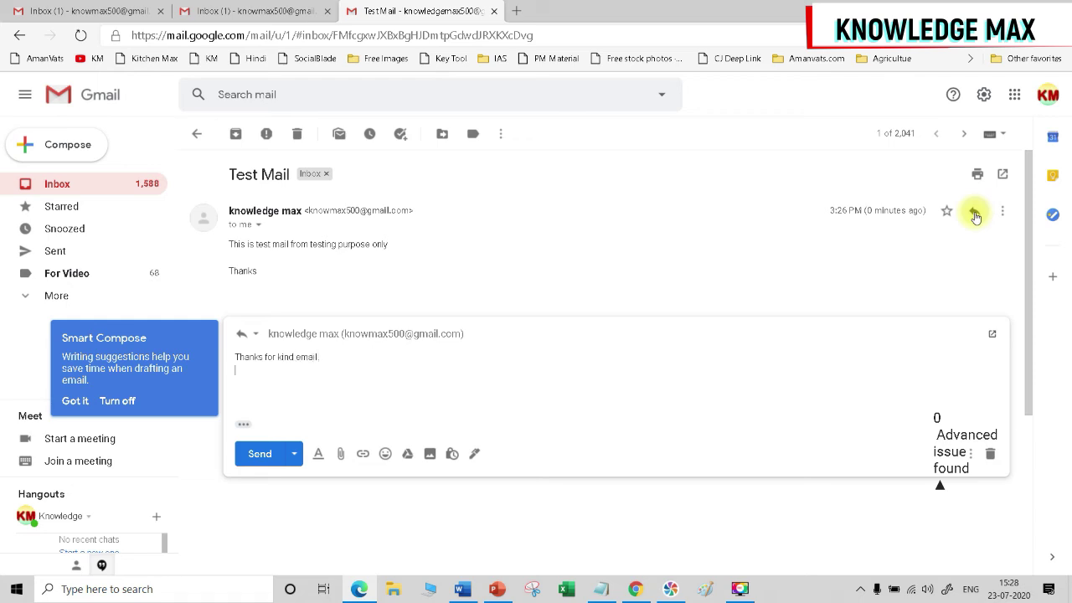
key("Return")
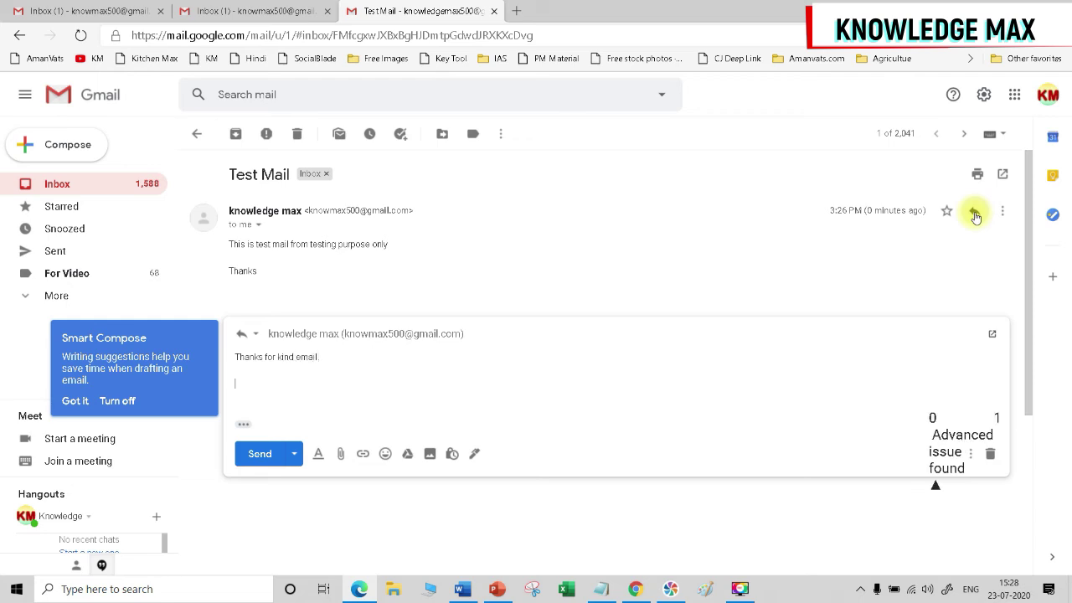
type("I acknowledge.")
key("Return")
key("Return")
Add the line 'This is Knowledge Max You Tube Channel', fixing its capitalisation, and send the reply.
type("Thus")
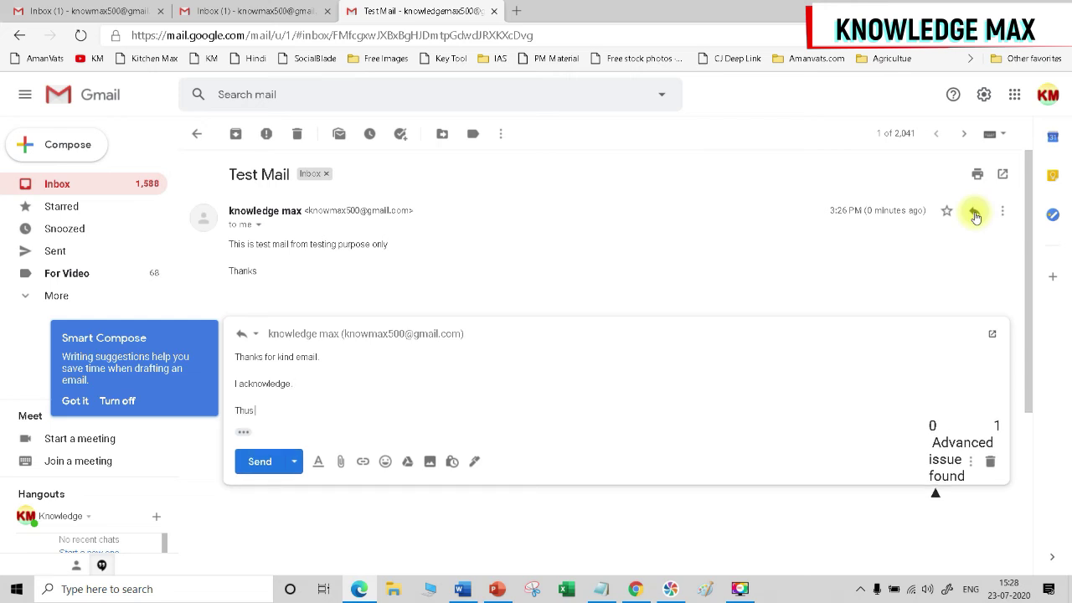
key("BackSpace")
key("BackSpace")
type("is is KNowledge Max")
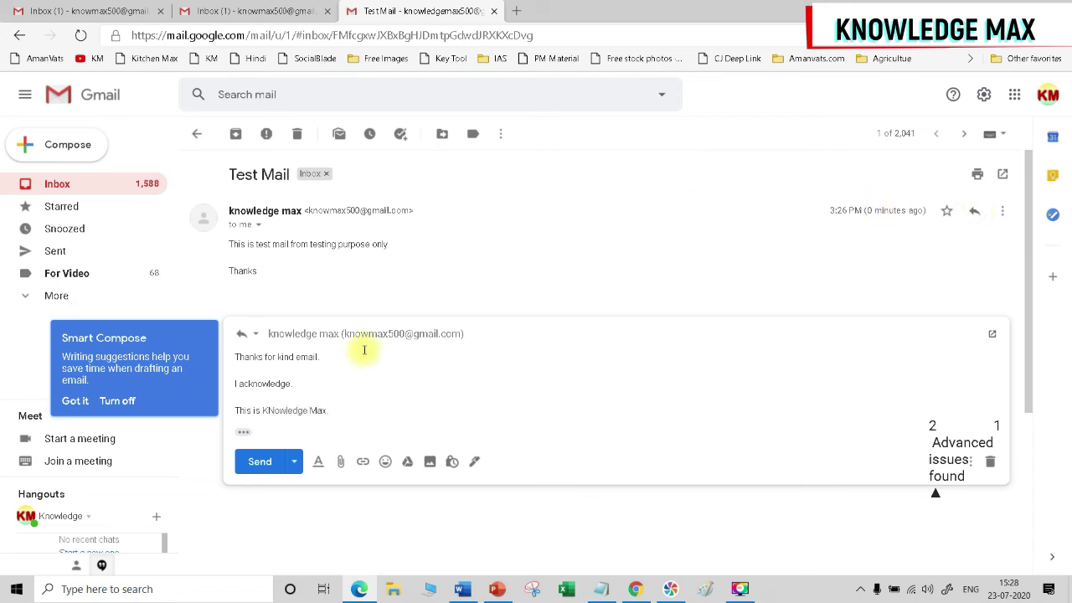
left_click(274, 411)
key("BackSpace")
type("n")
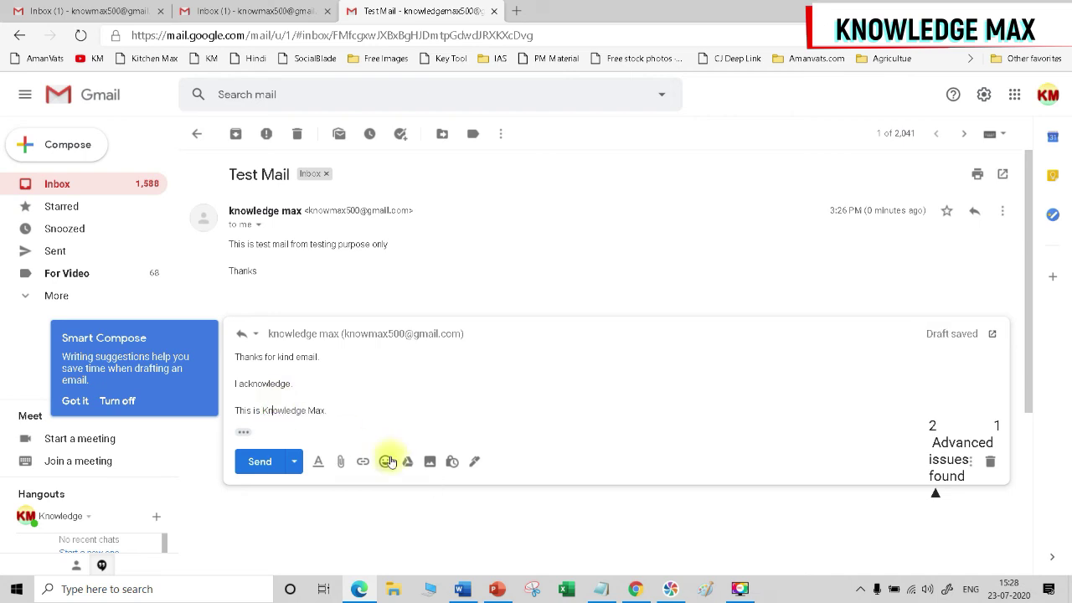
left_click(330, 410)
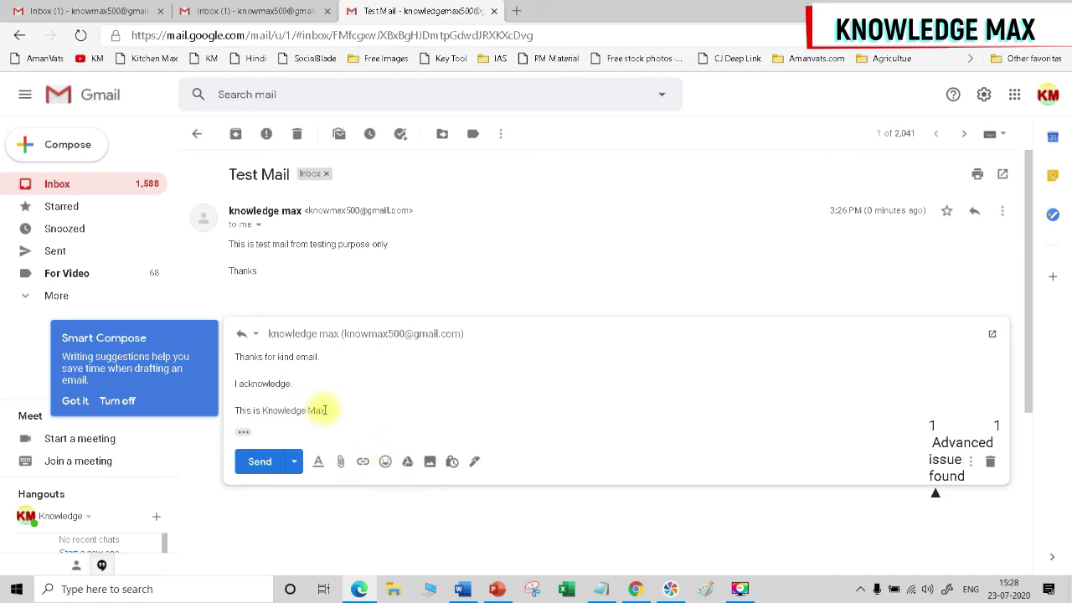
type("You")
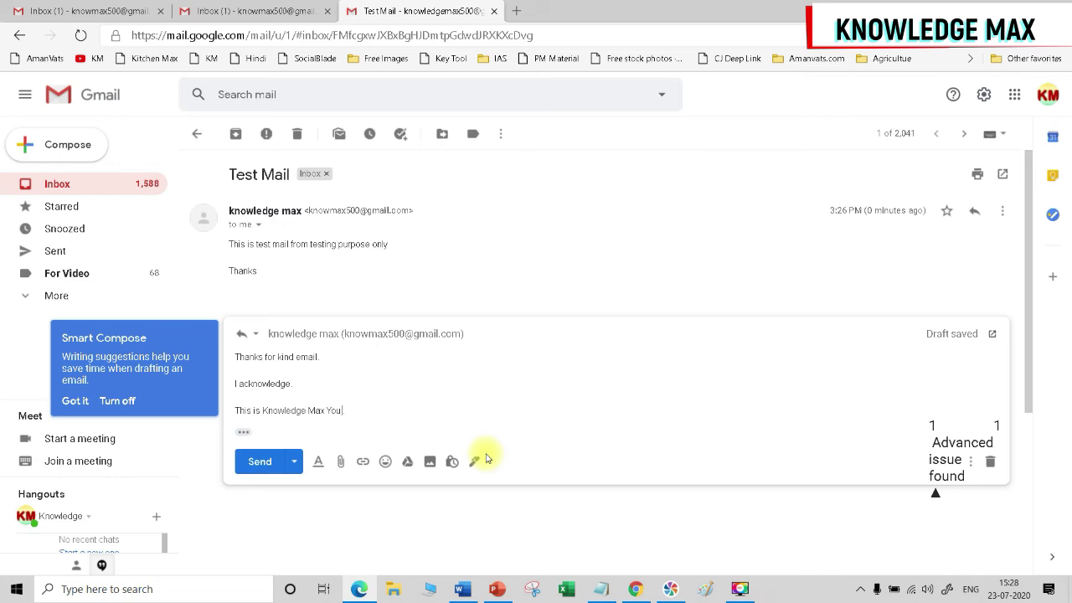
type(" Tube Channel")
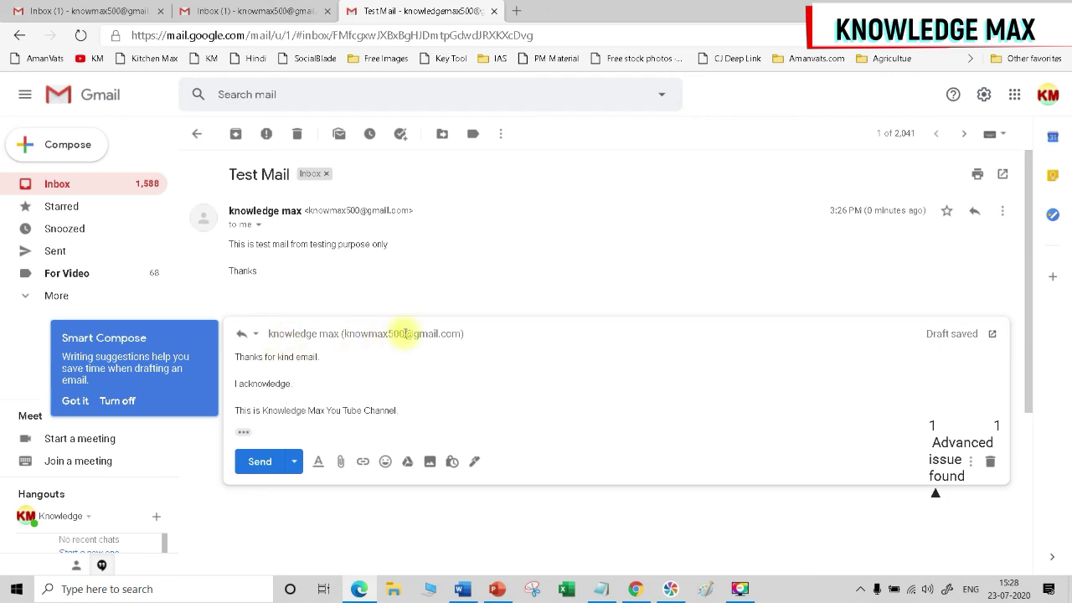
left_click(259, 462)
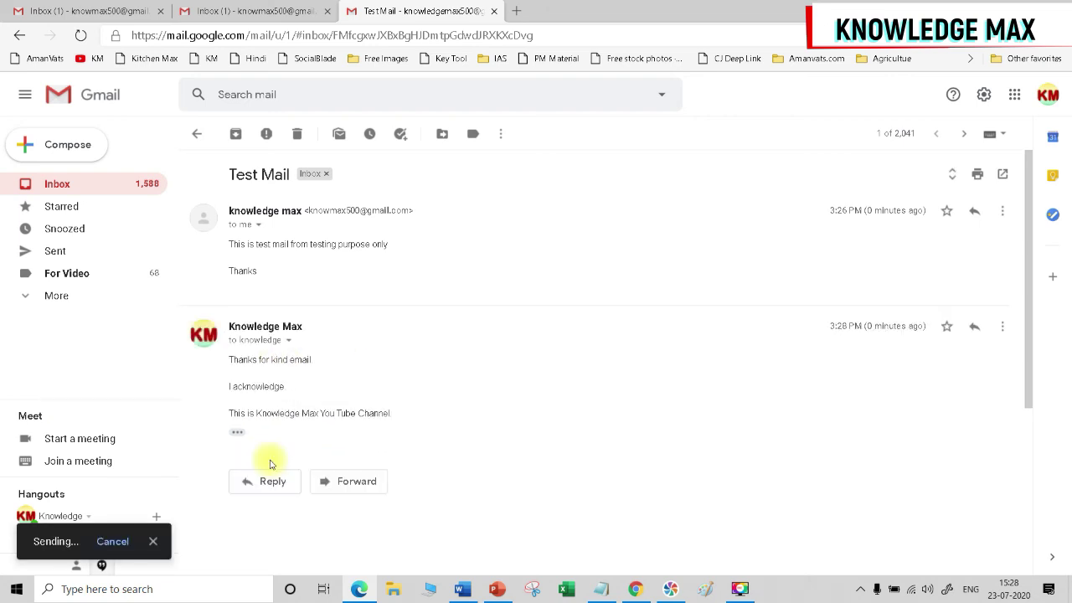
Return to the first account's tab and refresh the Inbox to see the 2-message Test Mail thread.
left_click(81, 11)
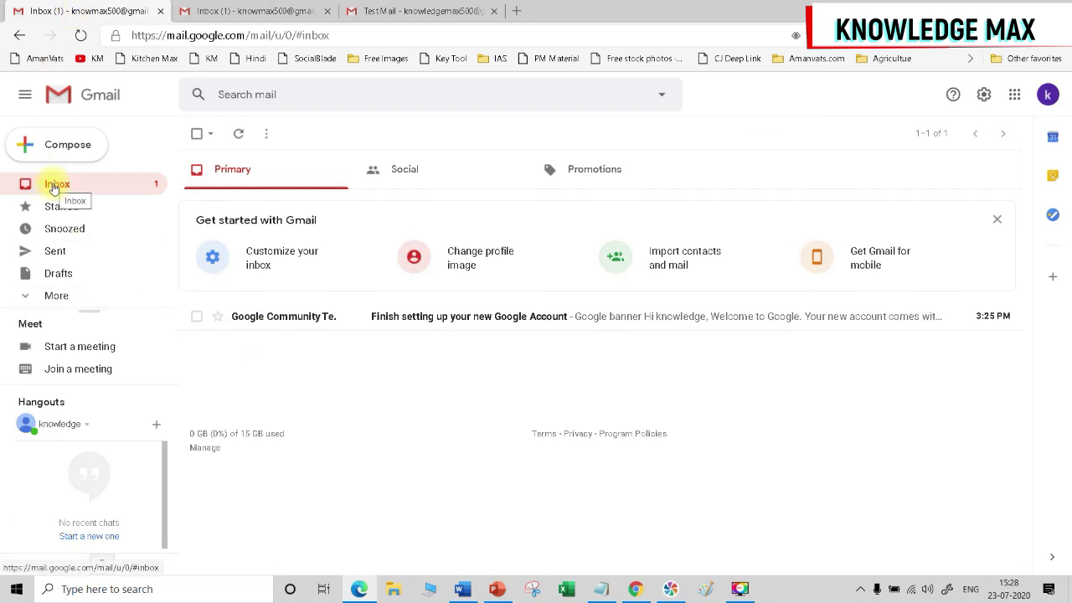
left_click(53, 187)
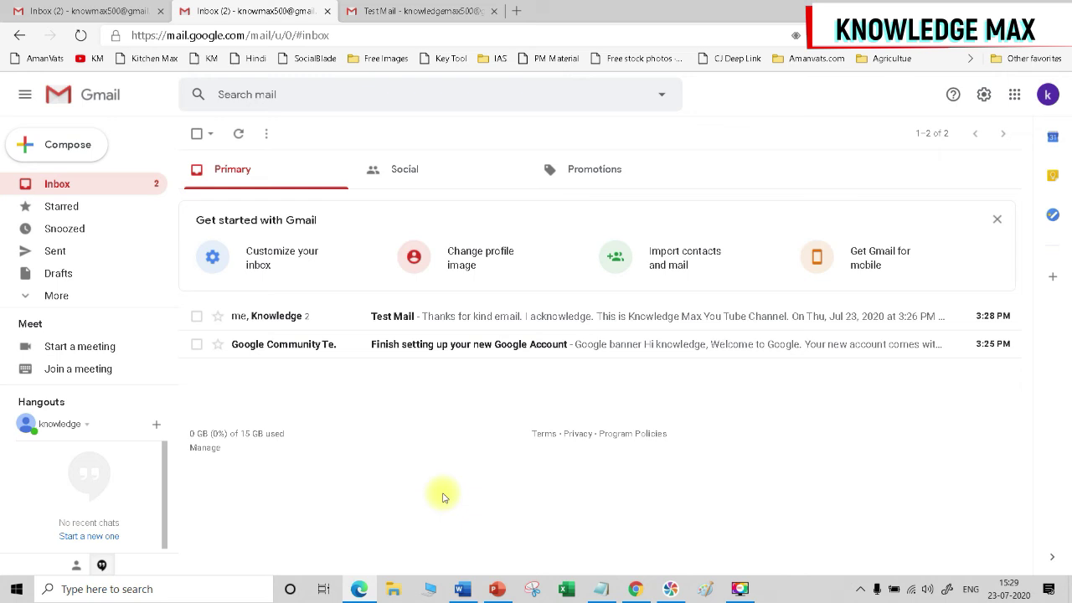
Open the Test Mail thread and highlight the 'Thanks for kind email. I acknowledge.' reply text.
left_click(295, 323)
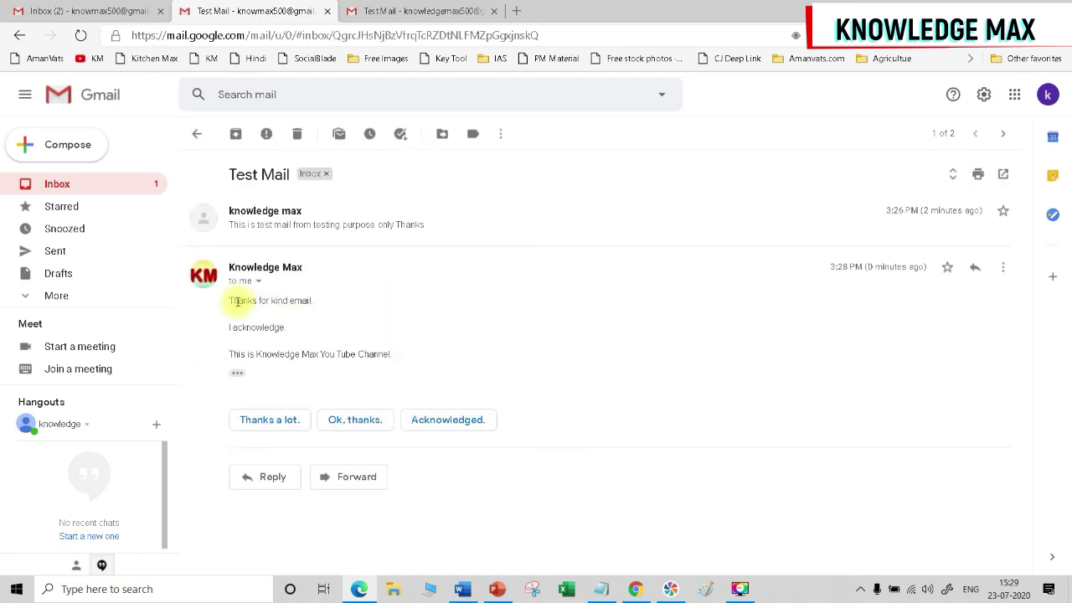
left_click_drag(232, 323, 384, 373)
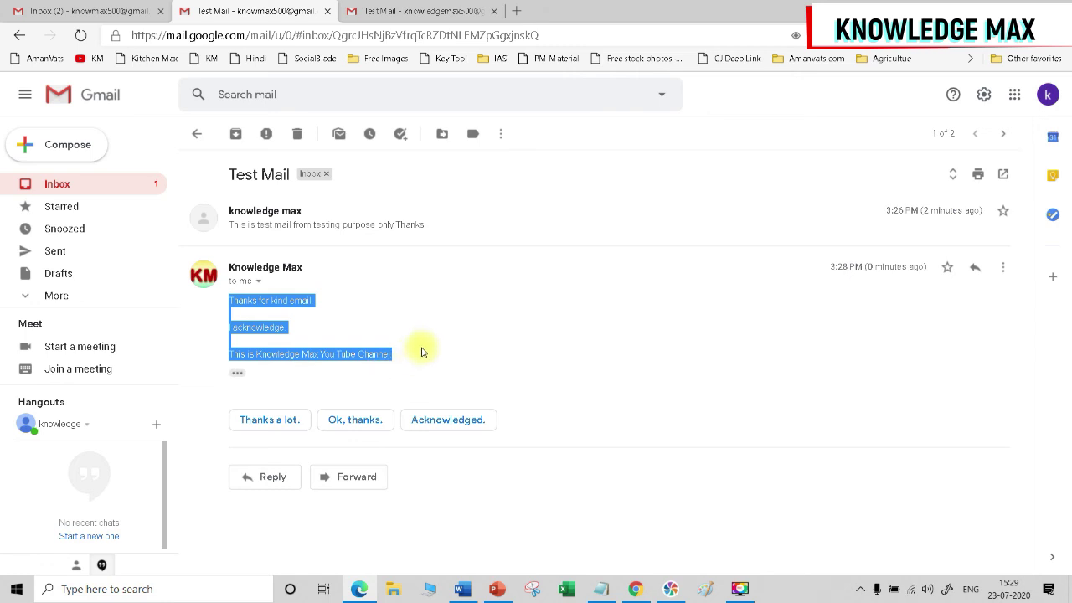
left_click(419, 332)
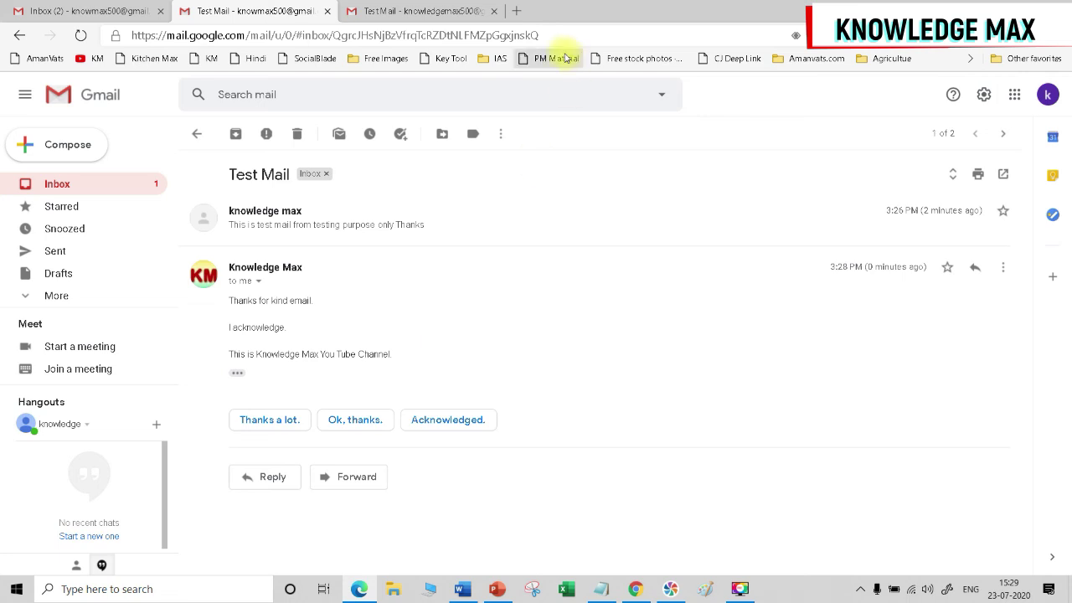
Search Bing Images for 'marriage invitation card', closing an accidentally opened shopping ad.
left_click(516, 11)
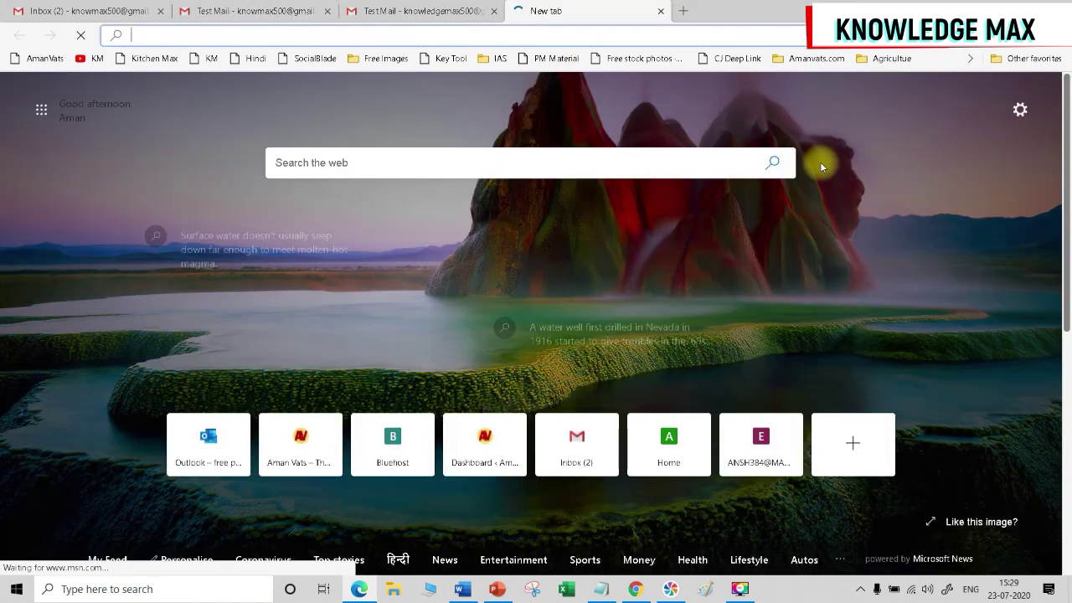
type("marriage ")
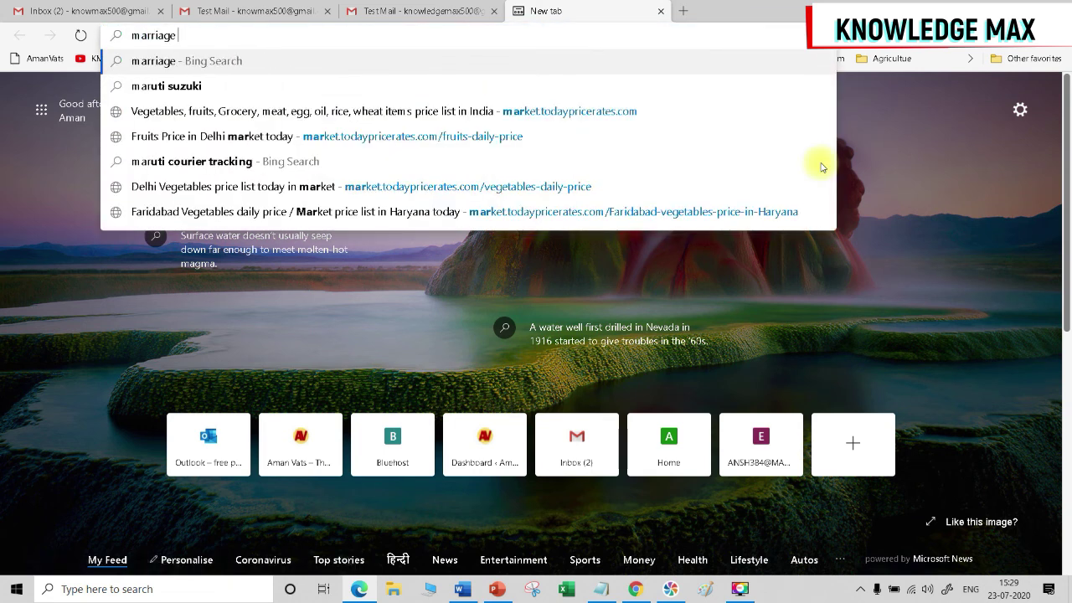
type("invitation card")
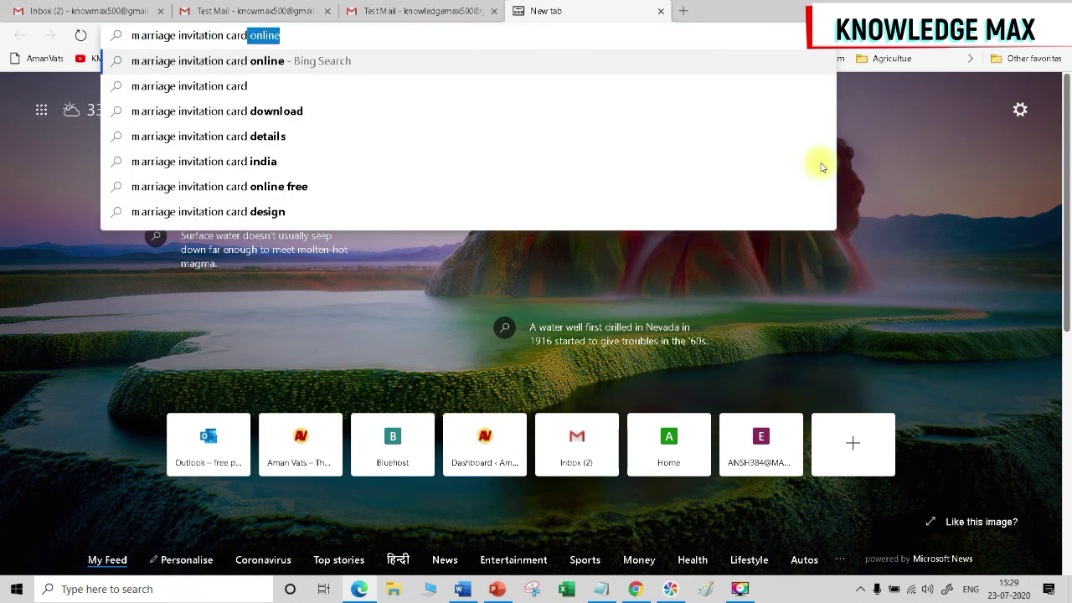
key("Return")
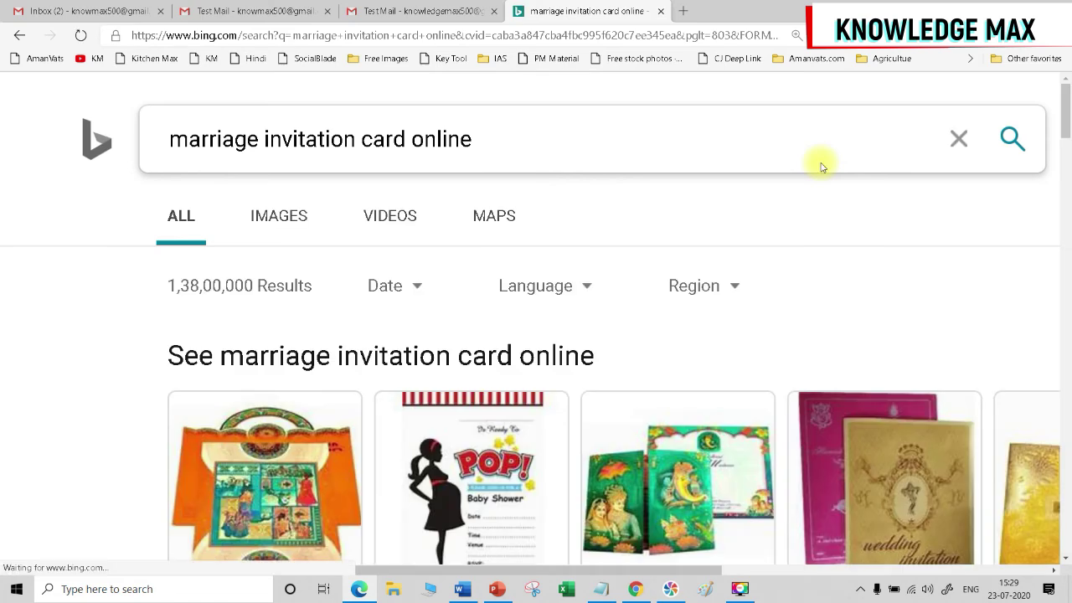
left_click(287, 222)
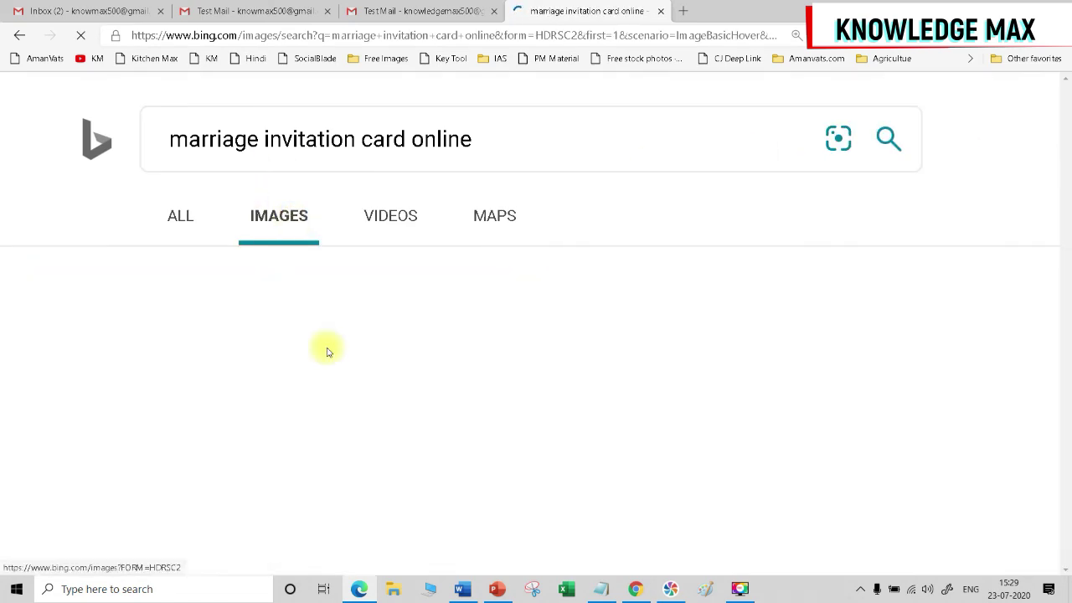
scroll(352, 385, "down", 4)
left_click(368, 416)
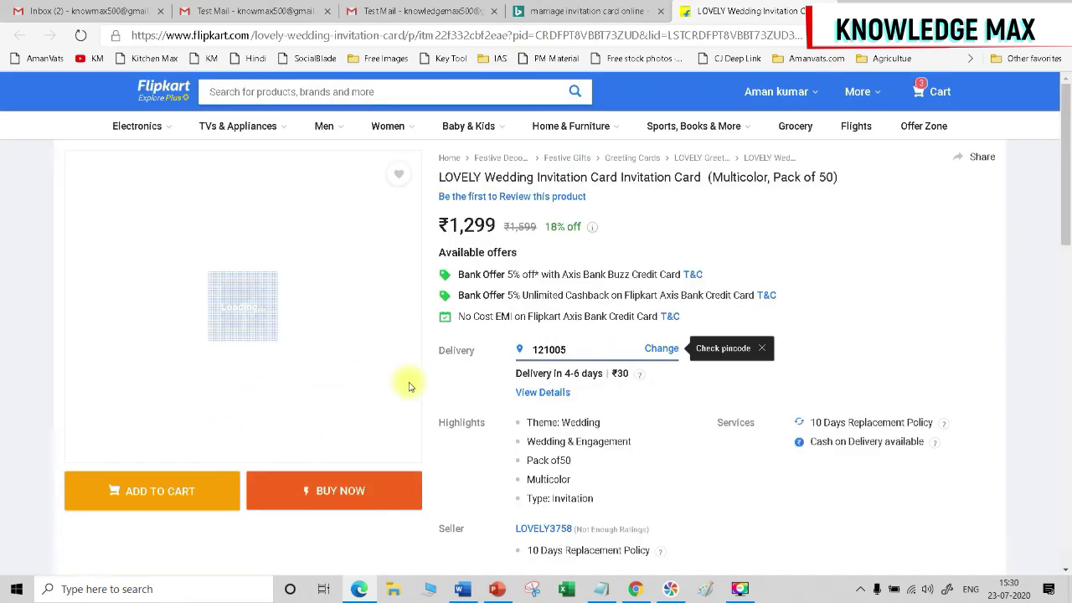
key("ctrl+w")
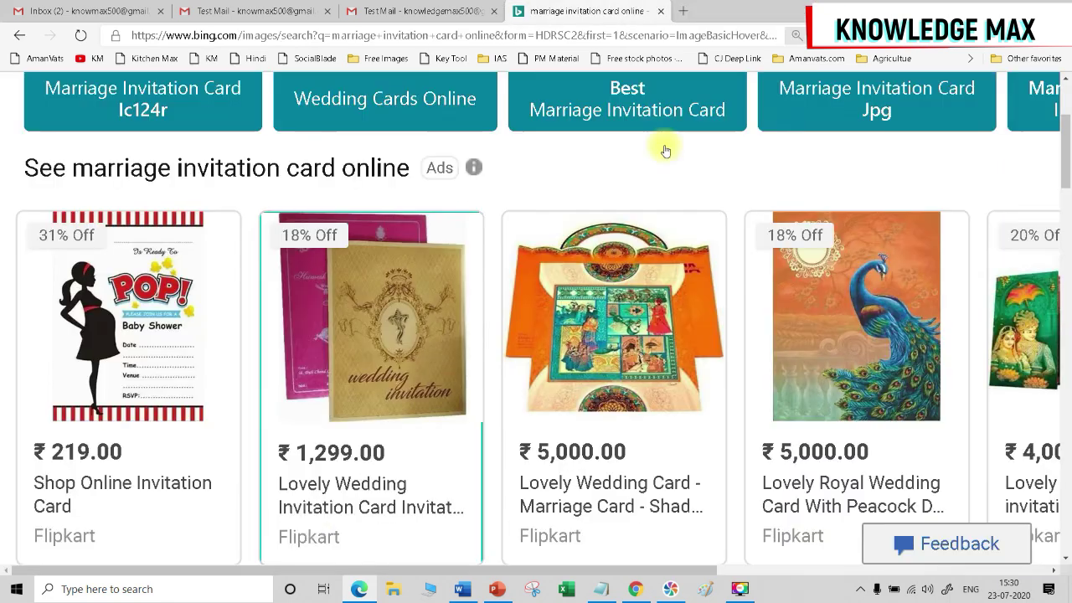
scroll(309, 407, "down", 5)
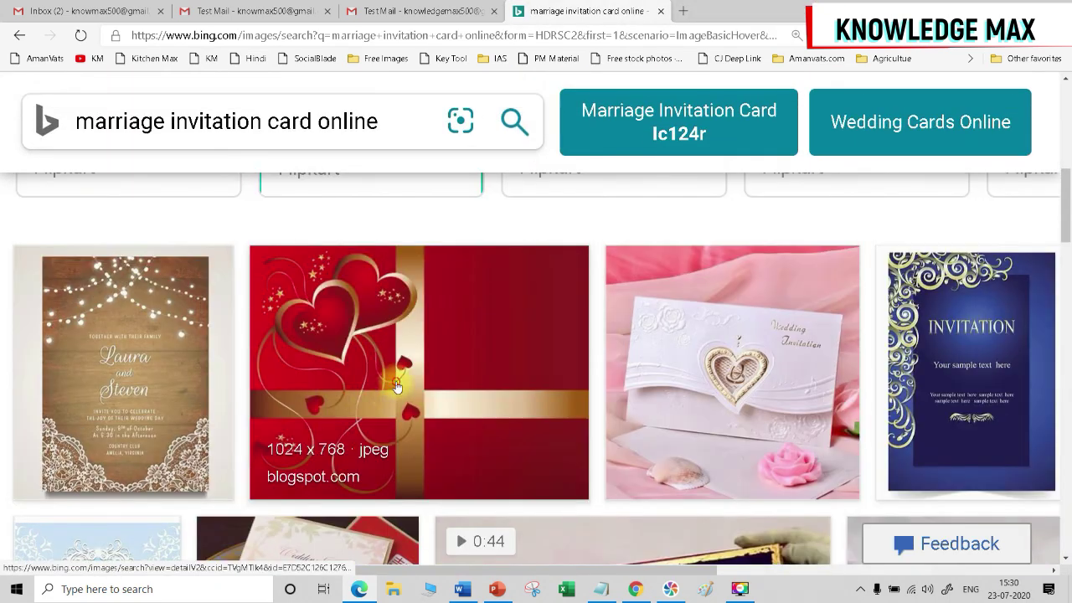
Copy the red hearts invitation image and return to the Gmail inbox tab.
left_click(395, 381)
right_click(437, 254)
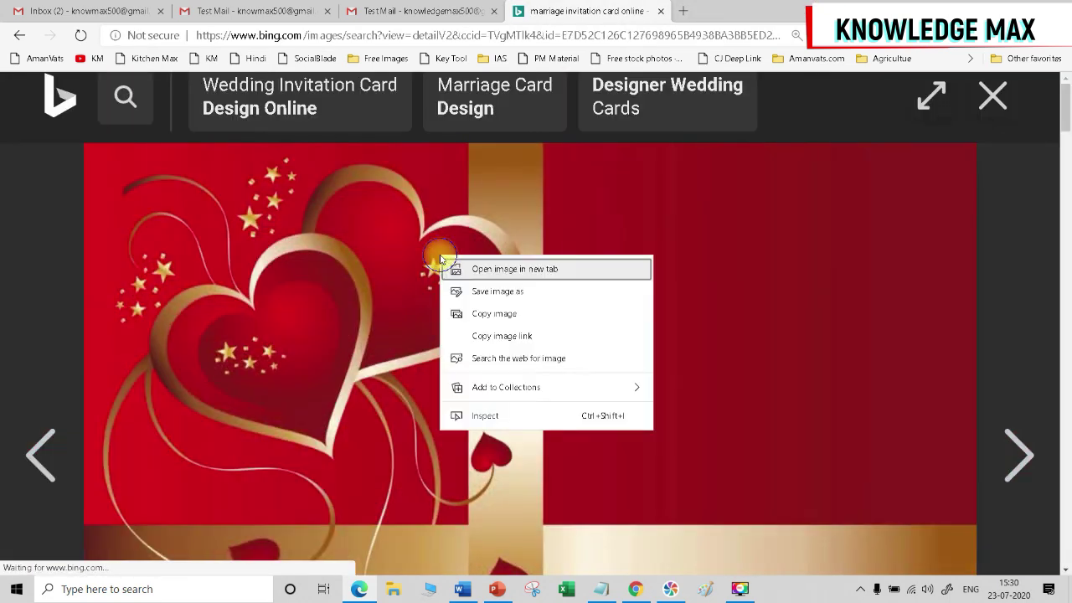
left_click(501, 311)
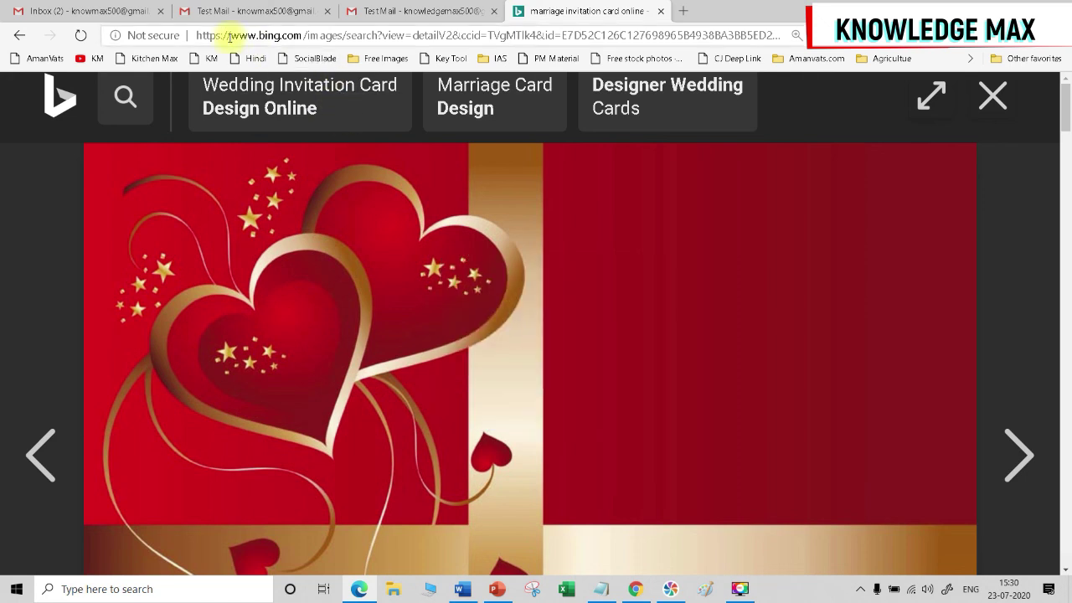
left_click(216, 11)
left_click(87, 10)
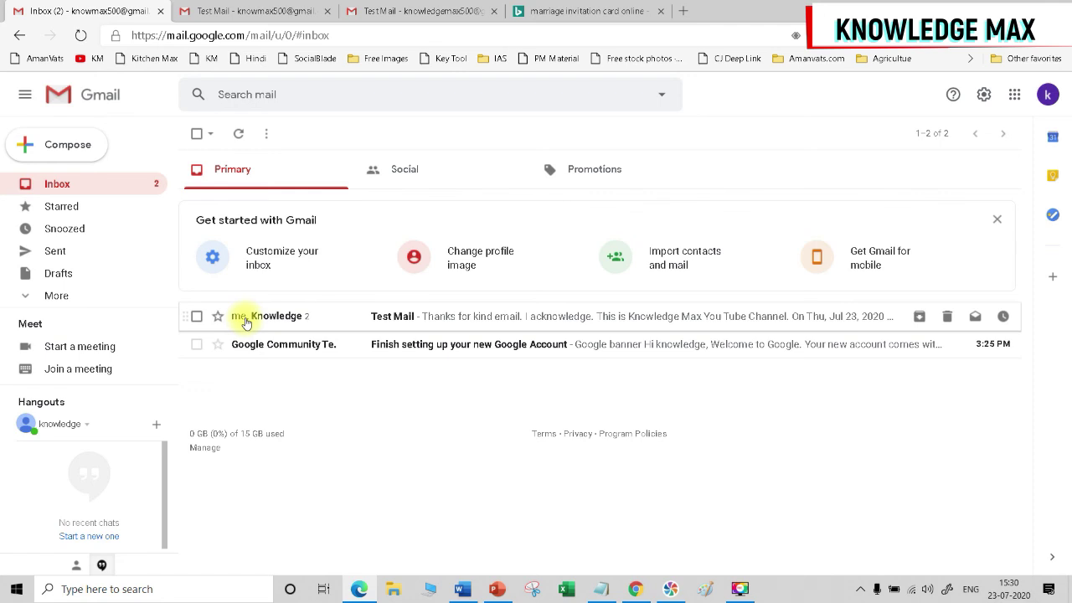
Reply in the Test Mail thread inviting to the marriage per attached schedule, paste the red hearts image, and send.
left_click(245, 322)
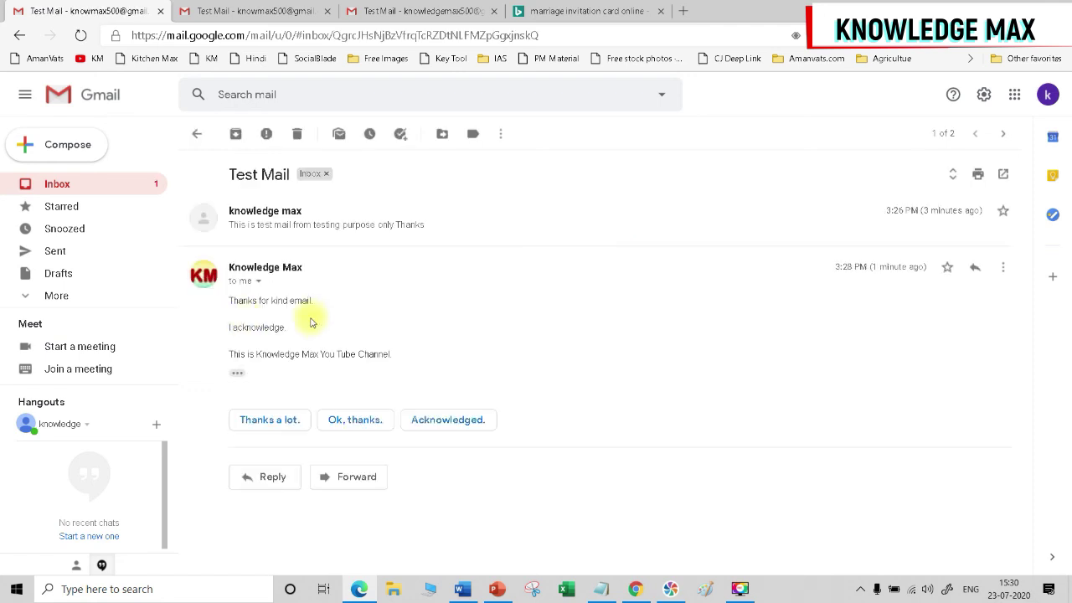
left_click(980, 268)
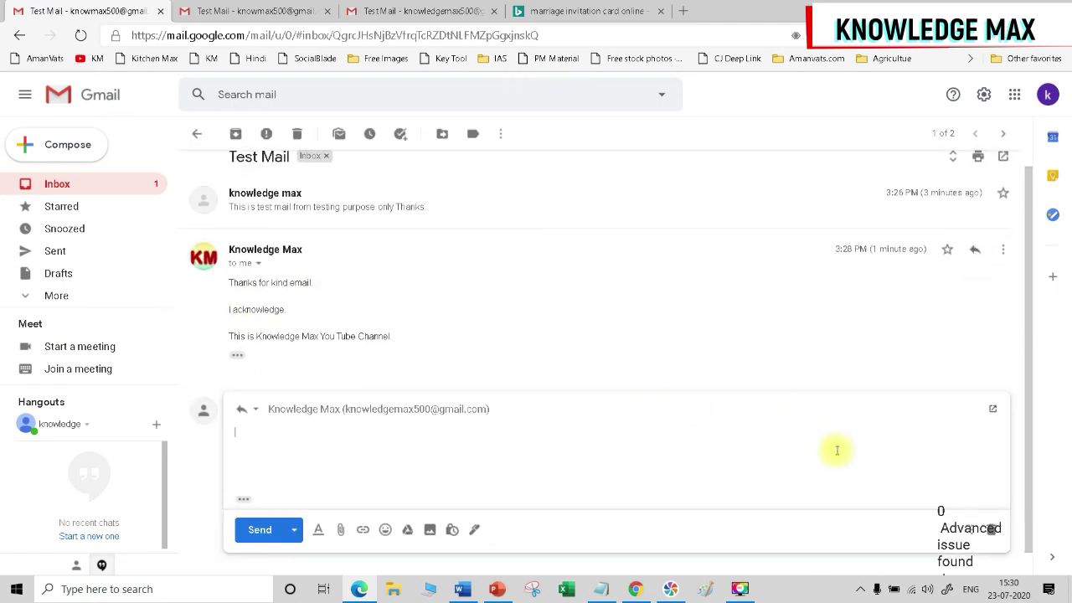
type("Thanks")
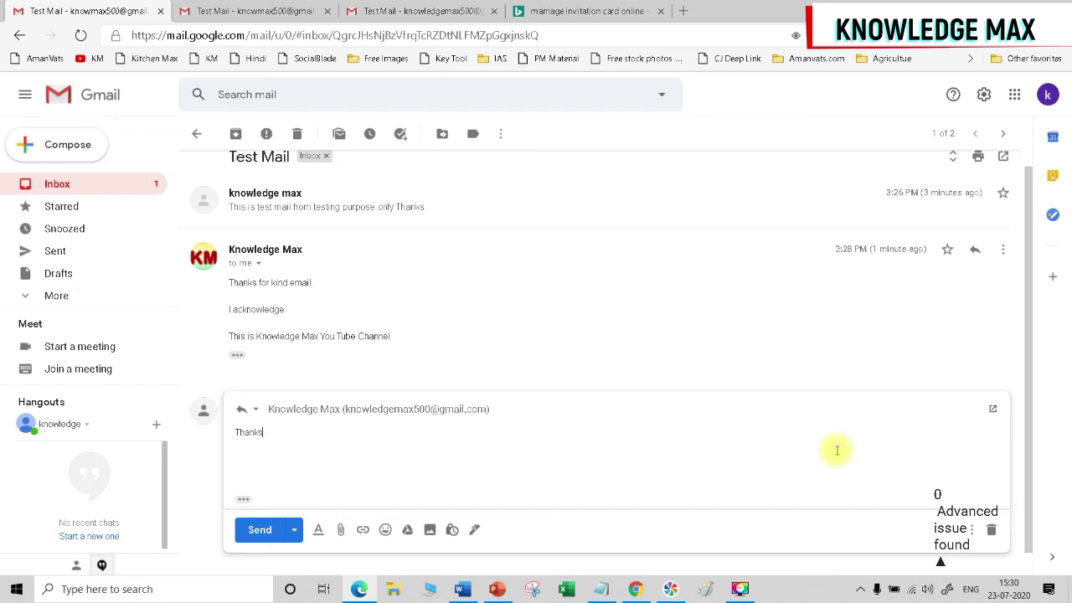
type("I invite you in the marrige as per attached scheduke")
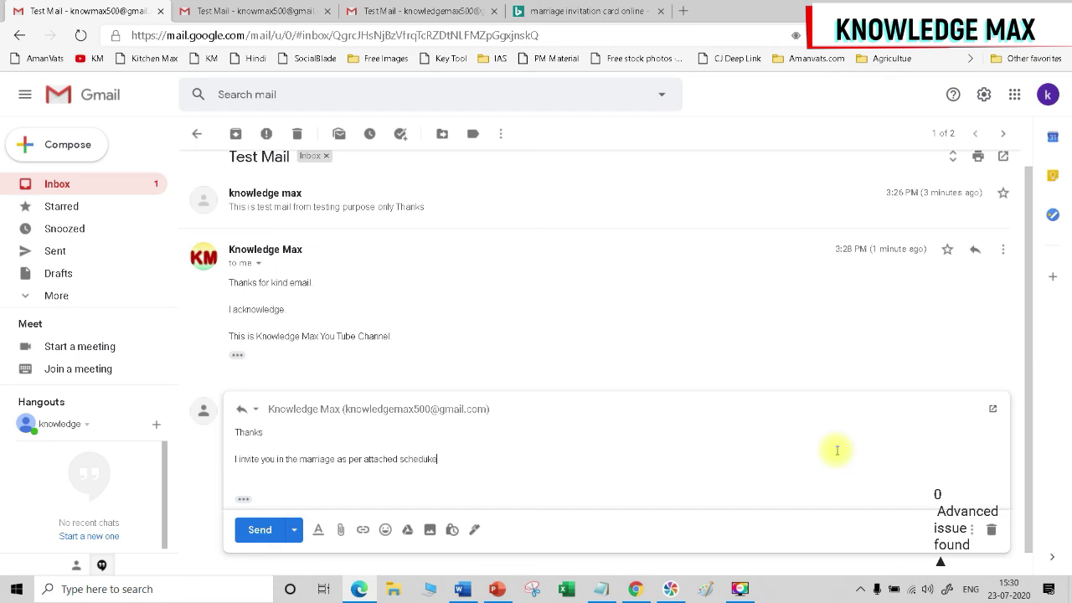
type("le.")
key("Return")
key("ctrl+v")
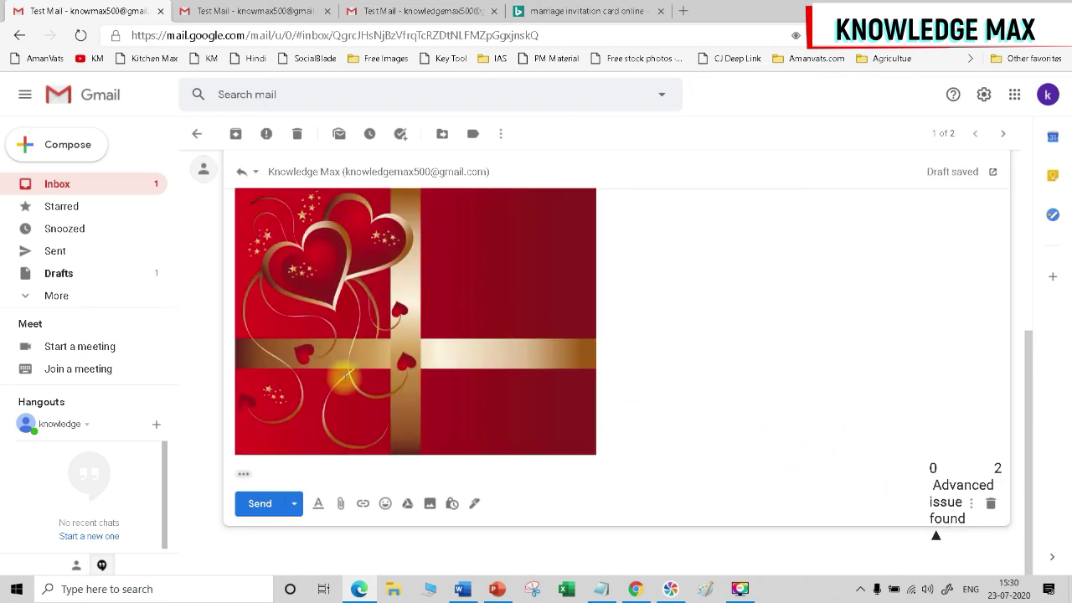
left_click(259, 504)
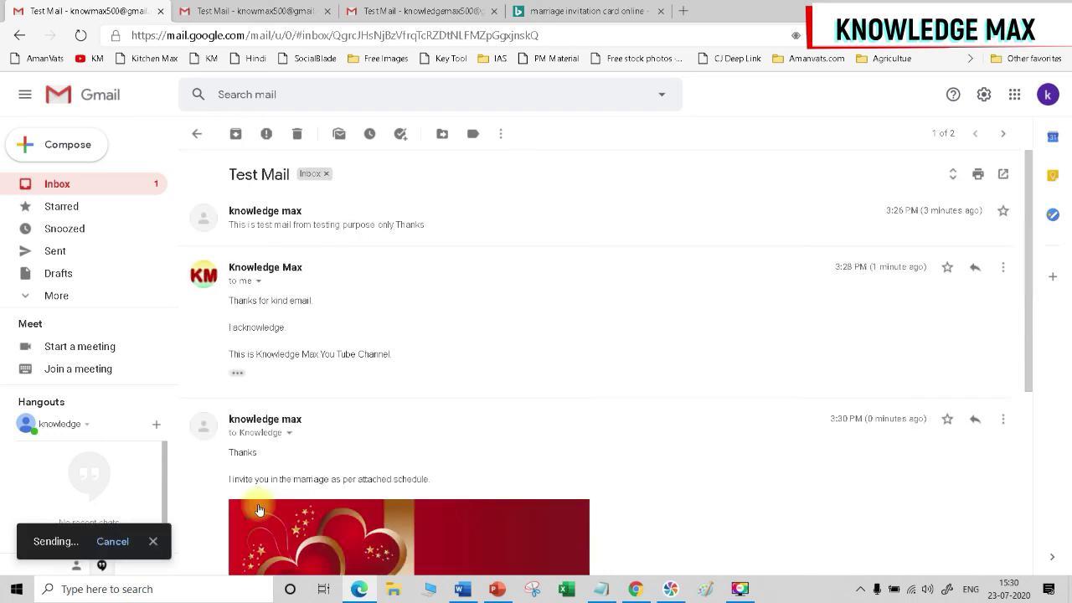
left_click(230, 12)
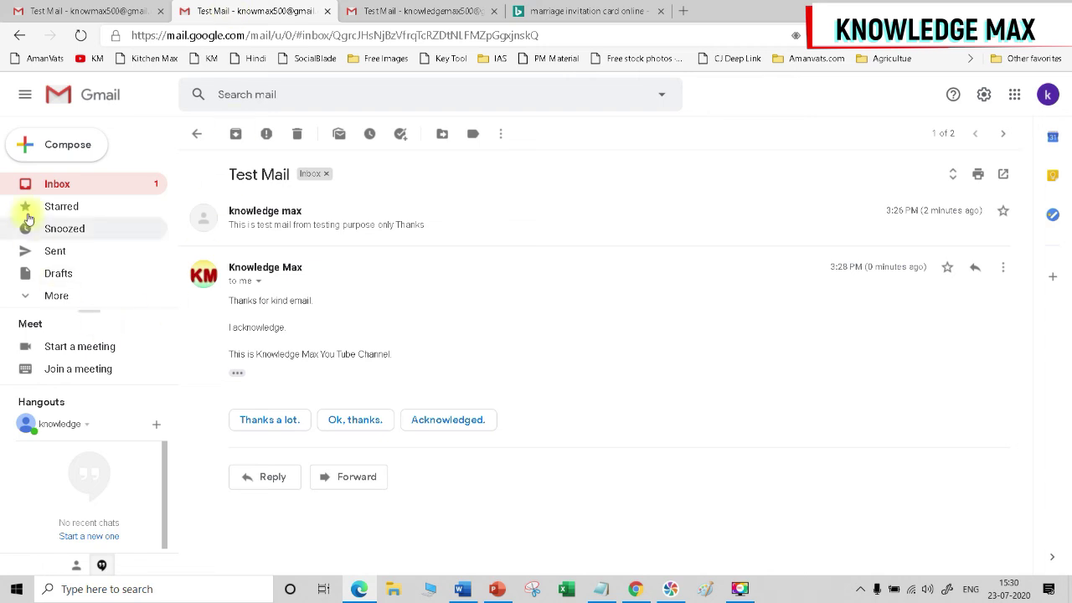
left_click(50, 184)
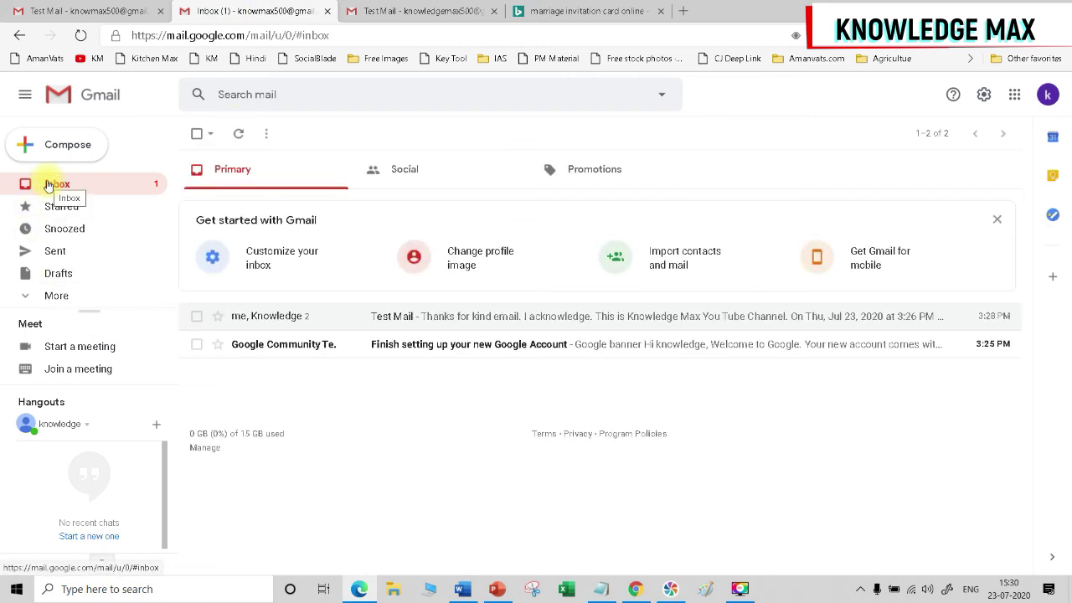
left_click(384, 11)
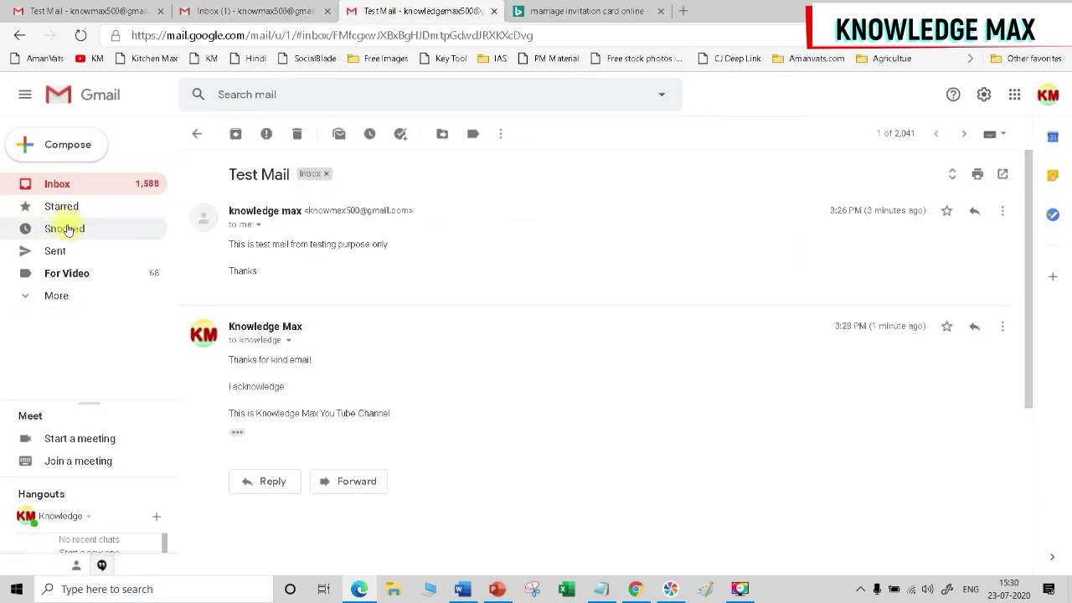
left_click(44, 186)
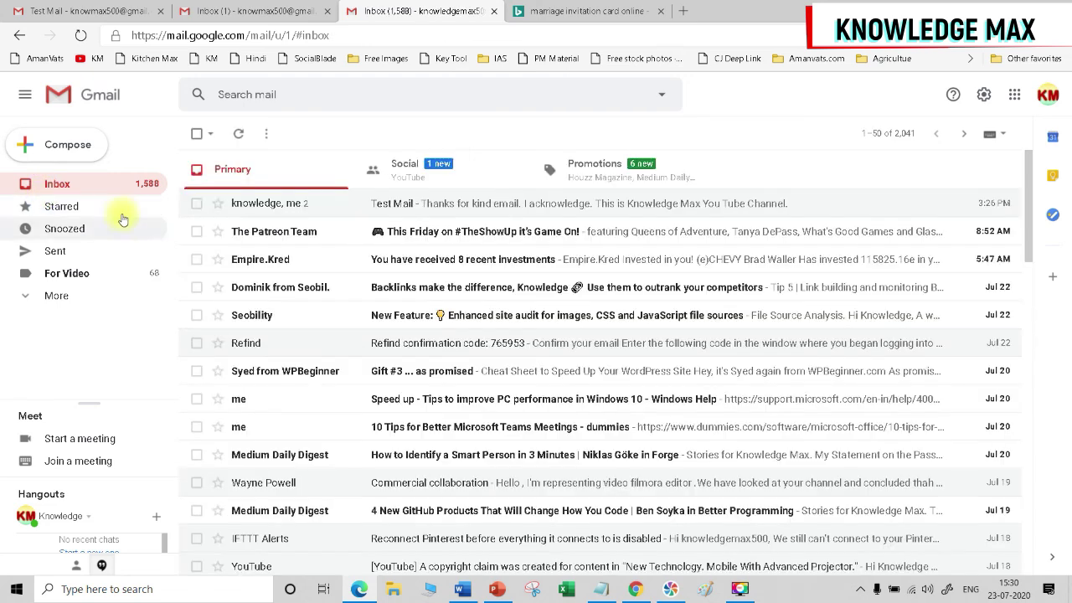
left_click(84, 12)
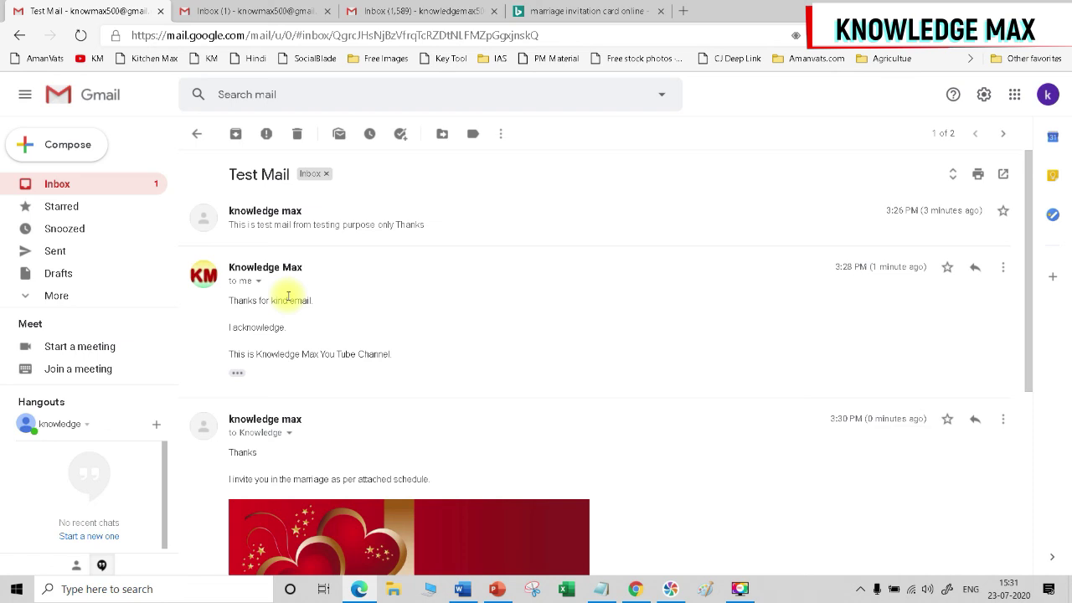
Open the other account's Test Mail thread and scroll down to the red hearts invitation image.
left_click(394, 11)
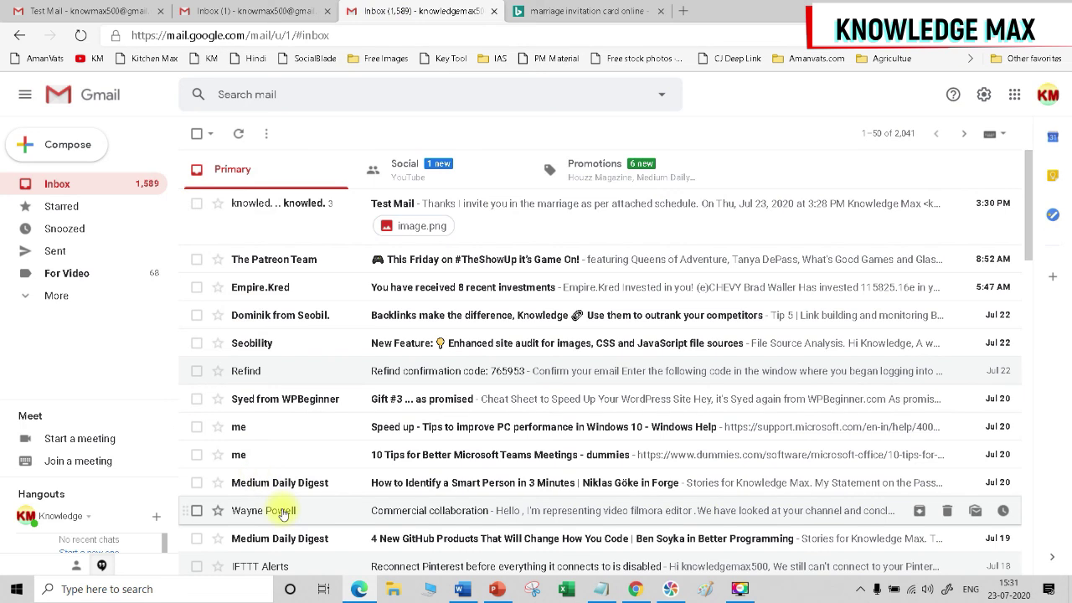
left_click(263, 206)
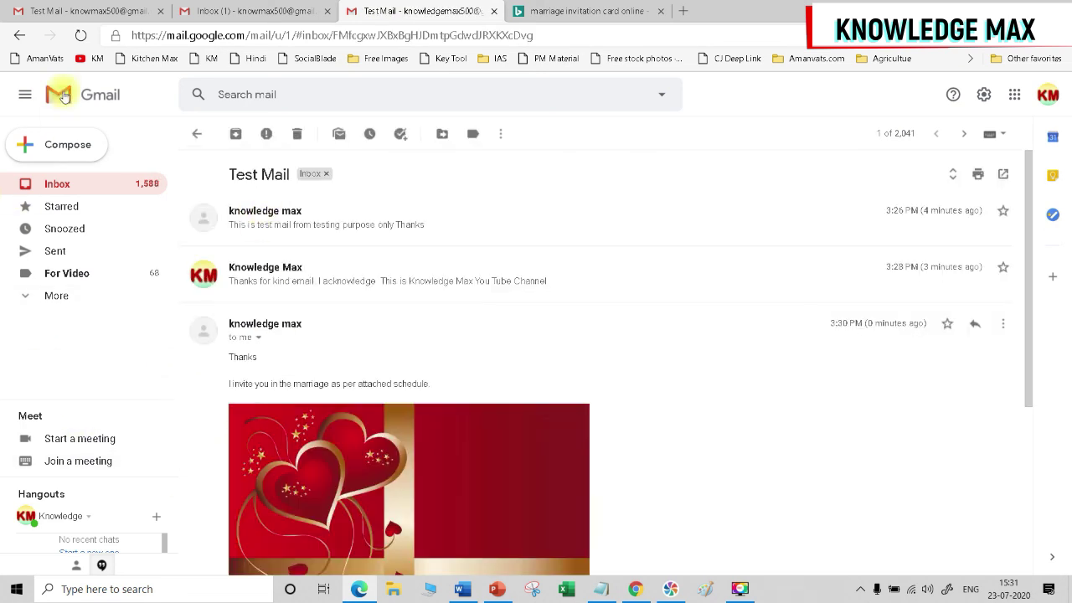
scroll(474, 431, "down", 3)
scroll(463, 394, "up", 2)
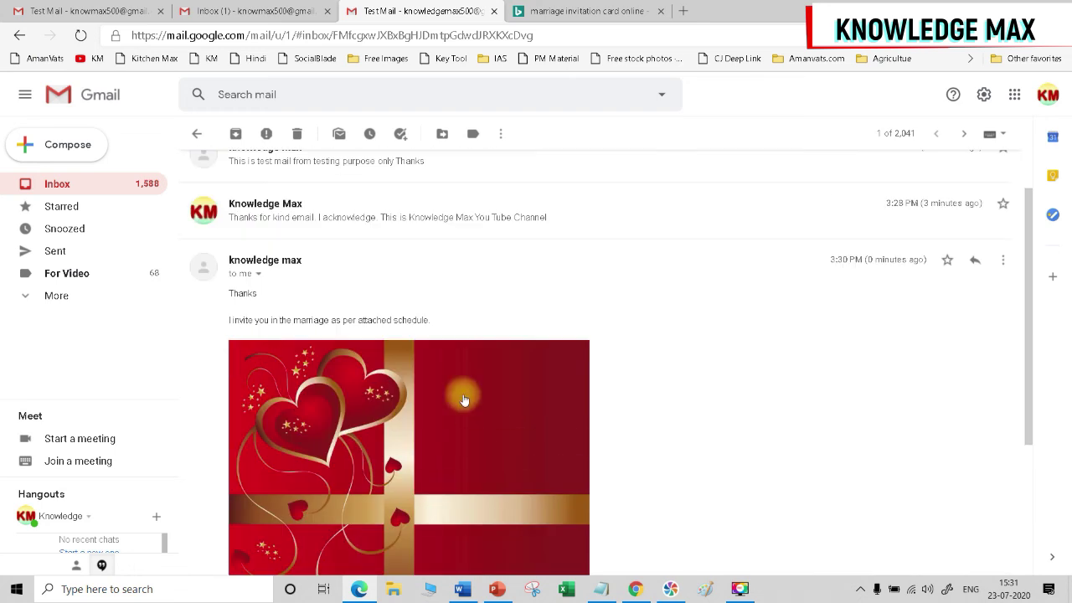
scroll(543, 418, "down", 2)
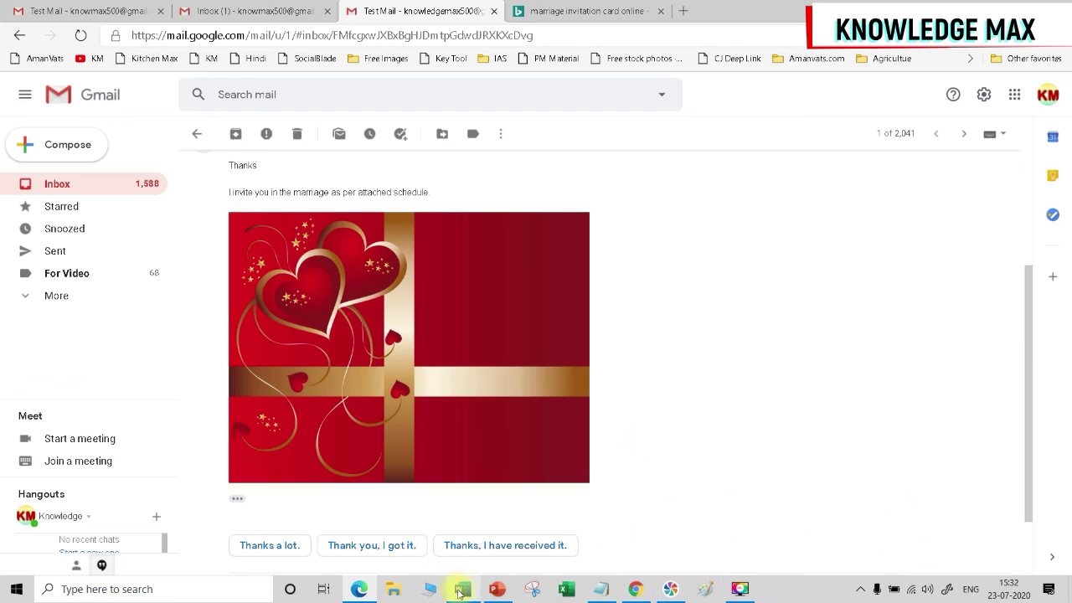
mouse_move(459, 593)
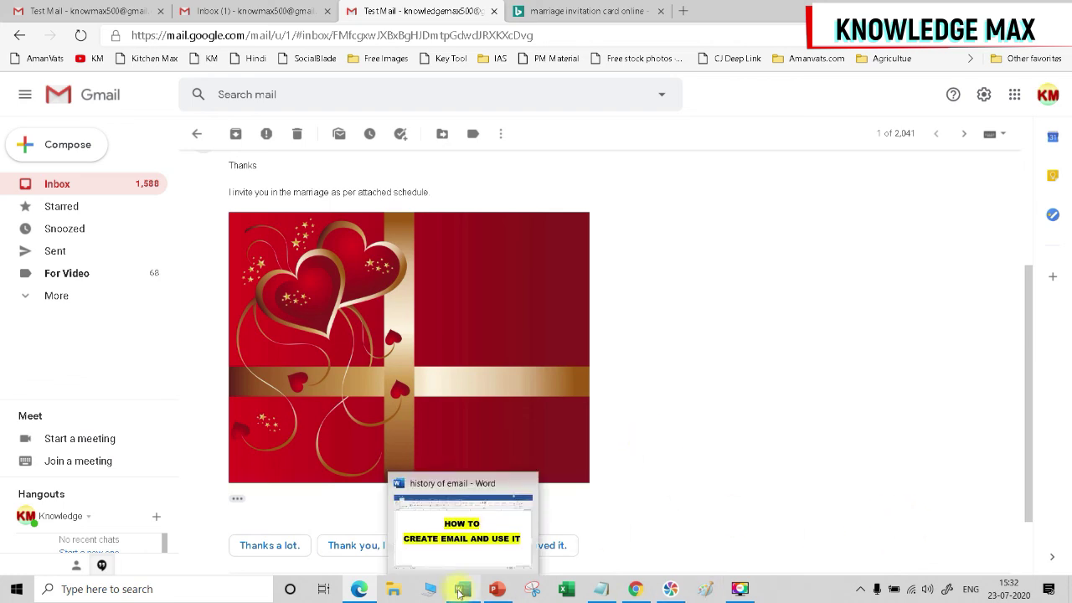